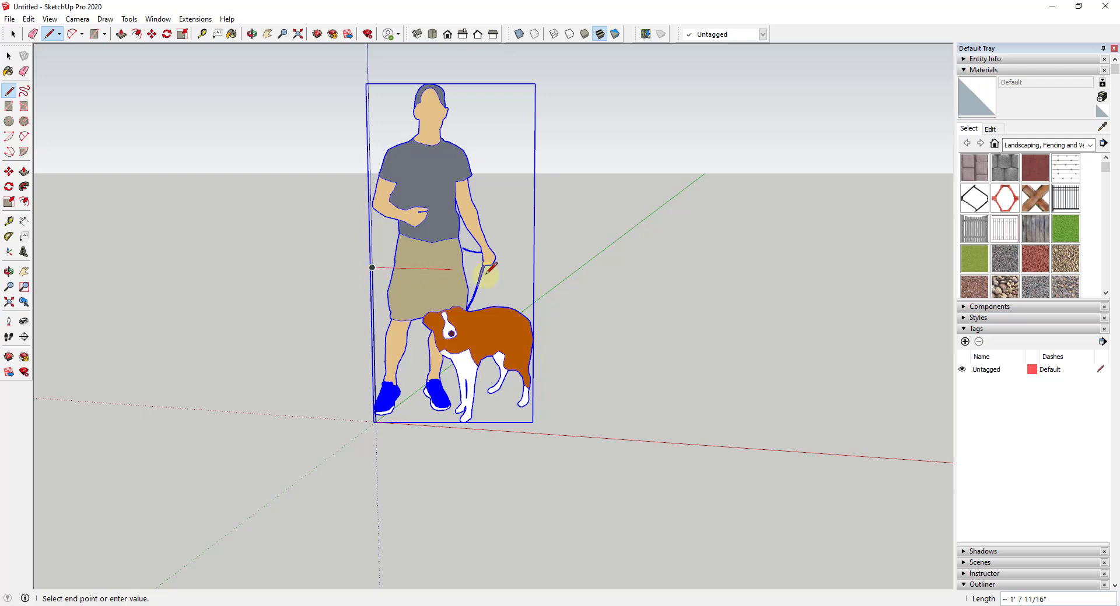
Complete an upright rectangular face about 2' 11" high, standing on the red axis with its lower corner at the origin.
{"action": "left_click", "coordinate": [441, 269]}
{"action": "left_click", "coordinate": [442, 425]}
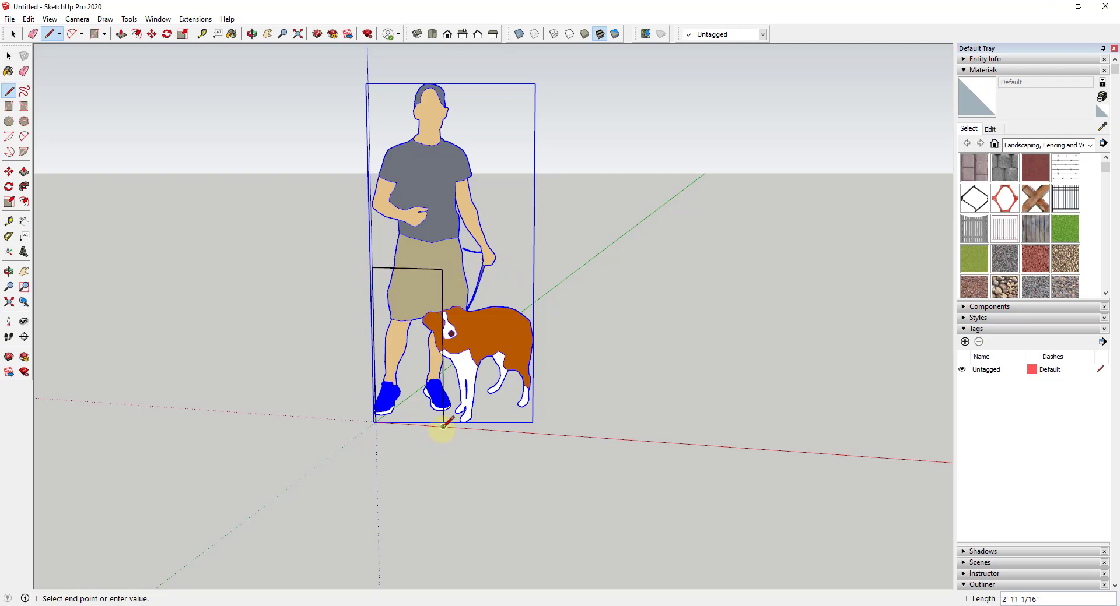
{"action": "left_click", "coordinate": [375, 421]}
{"action": "key", "text": "space"}
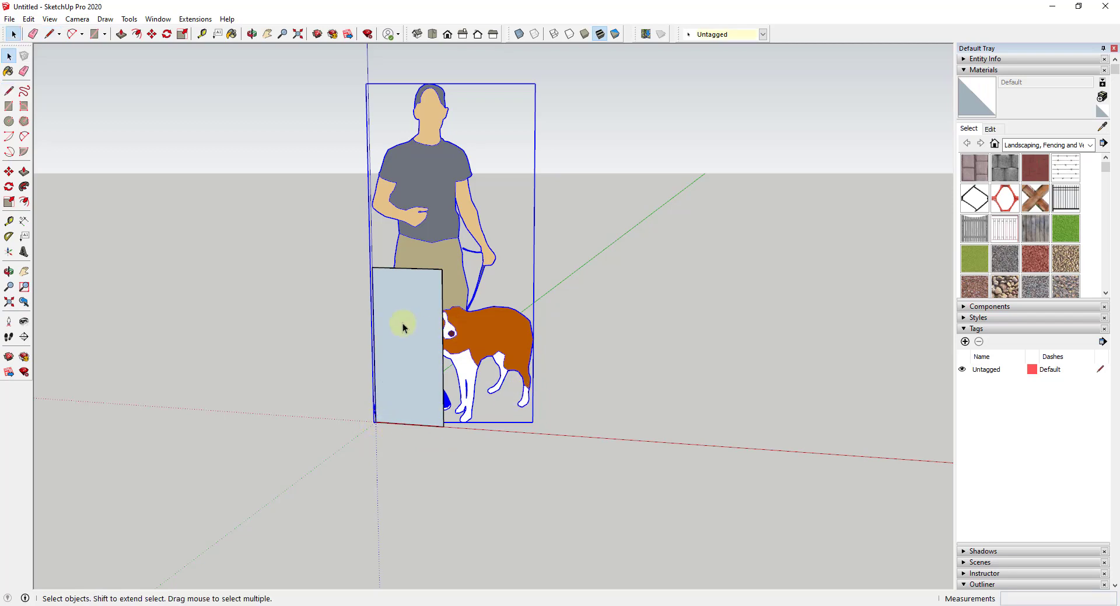
Reverse the upright rectangular face so its white front side faces outward.
{"action": "key", "text": "F3"}
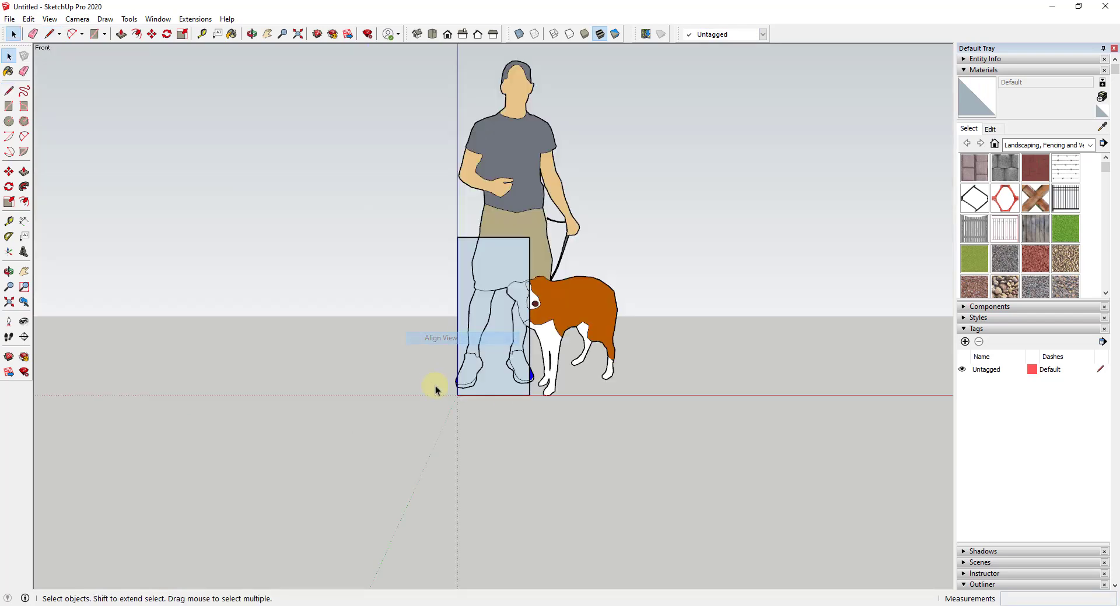
{"action": "right_click", "coordinate": [505, 343]}
{"action": "left_click", "coordinate": [560, 367]}
Erase the figure of the man with the dog from behind the rectangular face.
{"action": "mouse_move", "coordinate": [561, 369]}
{"action": "middle_mouse_down"}
{"action": "mouse_move", "coordinate": [540, 426]}
{"action": "mouse_move", "coordinate": [532, 420]}
{"action": "middle_mouse_up"}
{"action": "scroll", "coordinate": [535, 305], "scroll_direction": "up", "scroll_amount": 2}
{"action": "key", "text": "e"}
{"action": "left_click", "coordinate": [563, 210]}
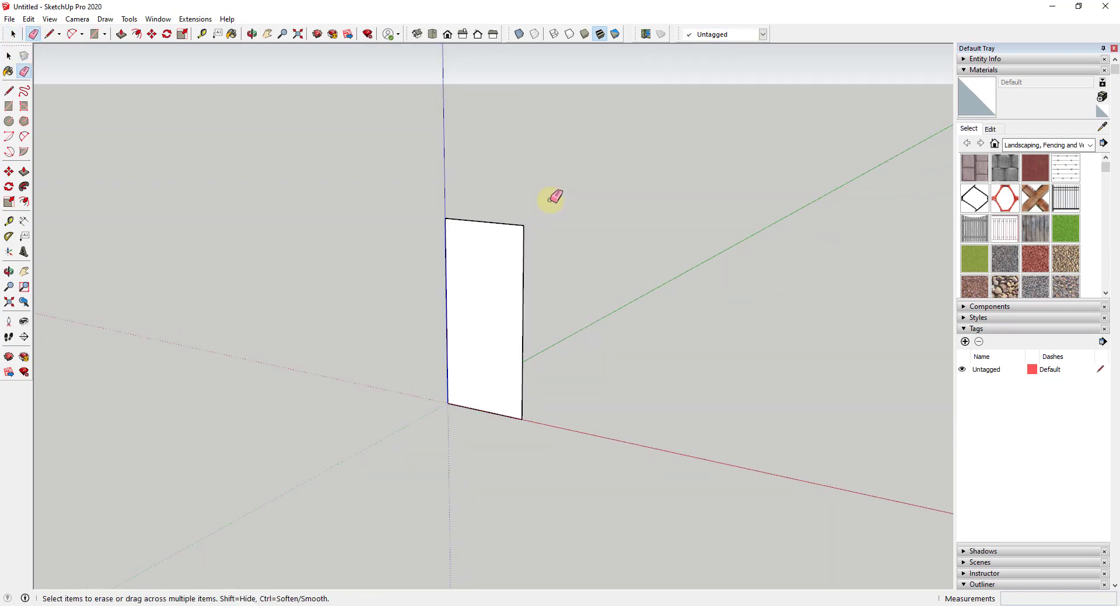
{"action": "key", "text": "space"}
Draw a slanted line from the origin up the face, plus a short red-axis line ending above the bottom edge's midpoint.
{"action": "middle_click_drag", "start_coordinate": [500, 305], "coordinate": [516, 334]}
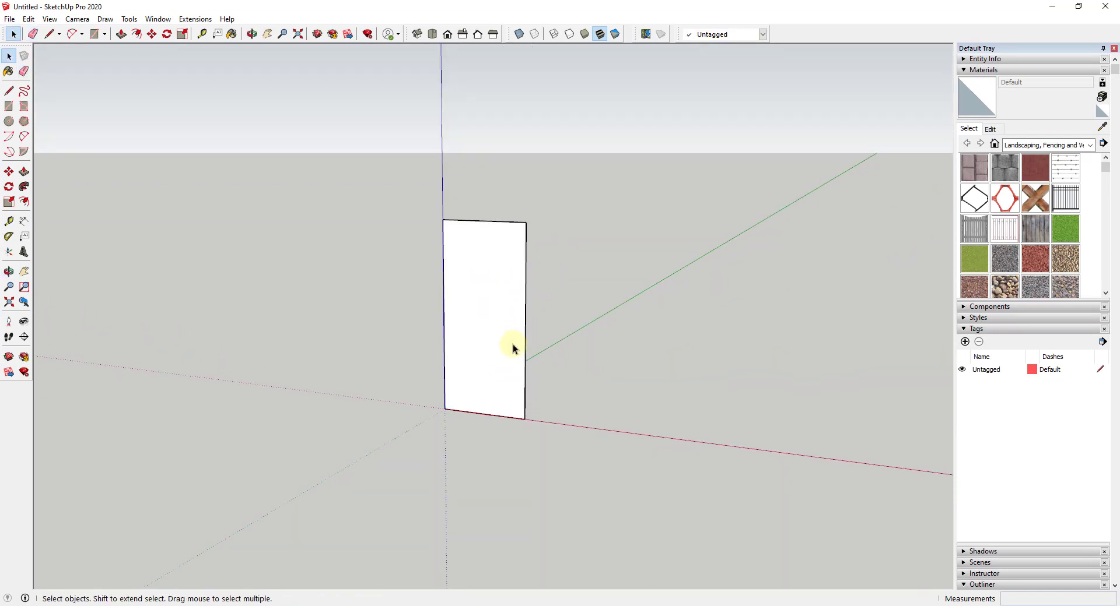
{"action": "key", "text": "l"}
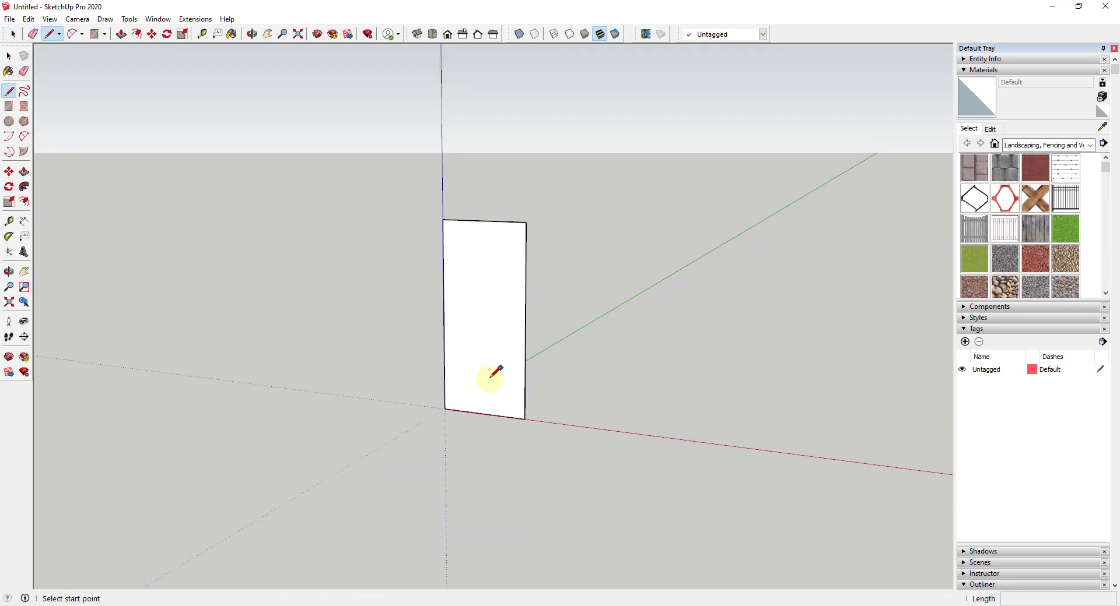
{"action": "left_click", "coordinate": [445, 408]}
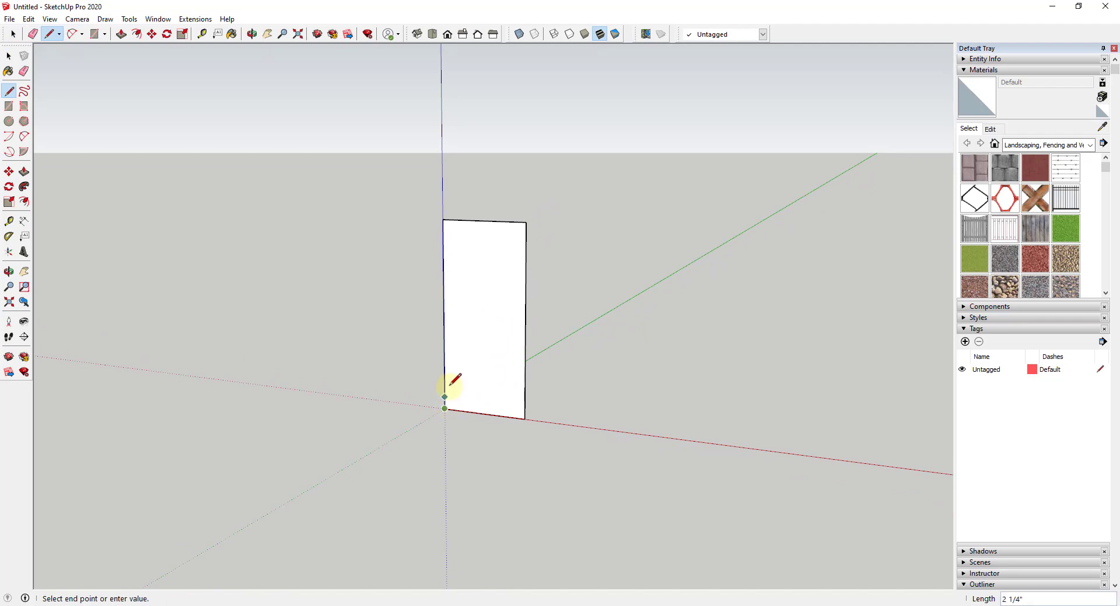
{"action": "left_click", "coordinate": [460, 271]}
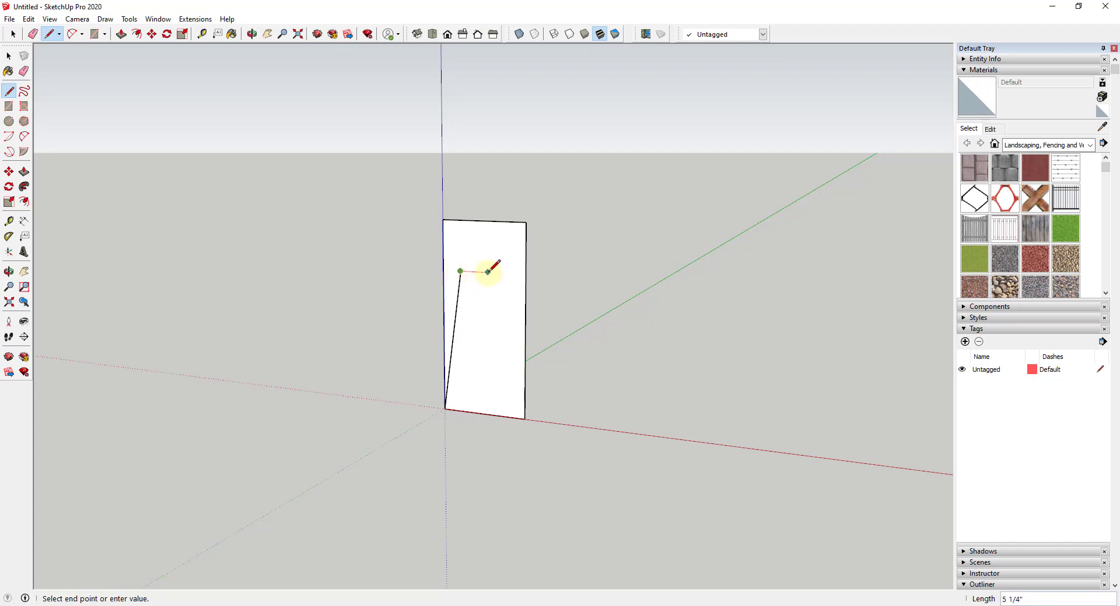
{"action": "key", "text": "Right"}
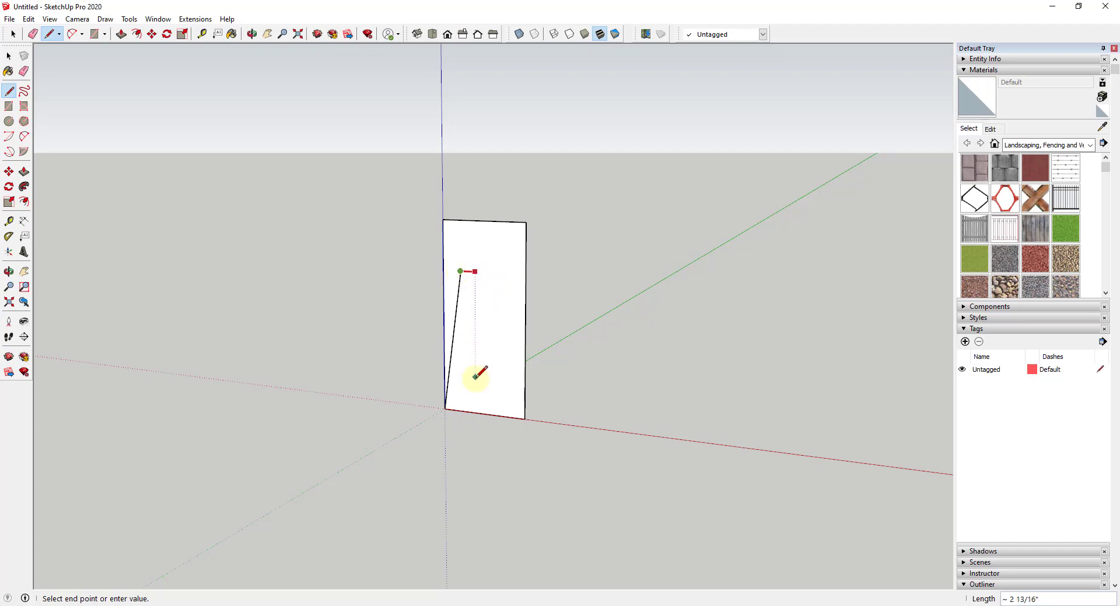
{"action": "left_click", "coordinate": [486, 411]}
{"action": "key", "text": "space"}
Round the corner between the slanted line and the short horizontal line with a tangent two-point arc.
{"action": "scroll", "coordinate": [472, 283], "scroll_direction": "up", "scroll_amount": 2}
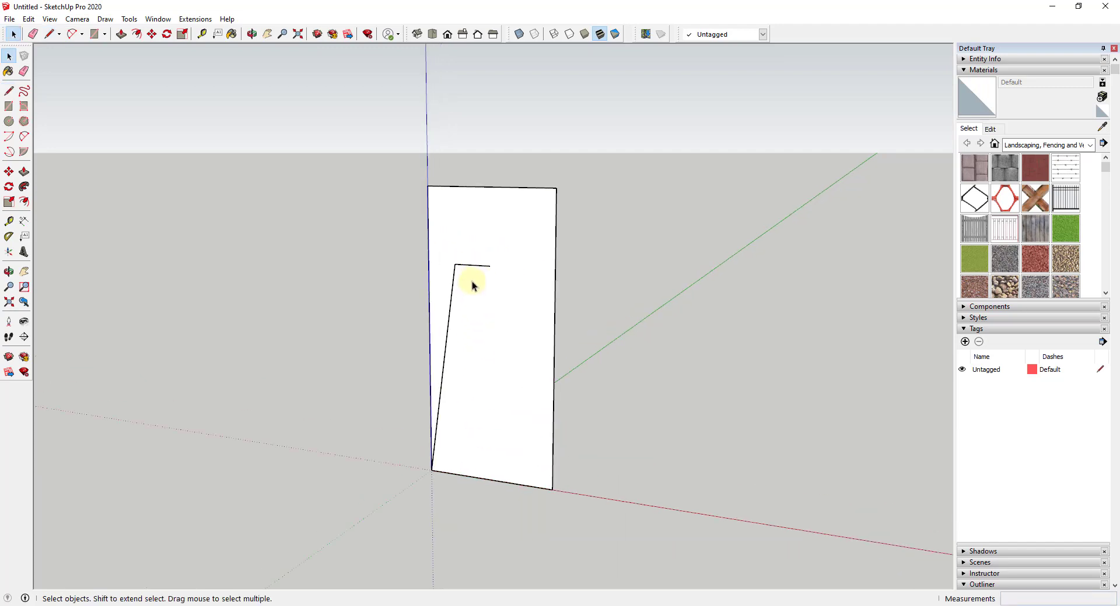
{"action": "scroll", "coordinate": [473, 284], "scroll_direction": "up", "scroll_amount": 4}
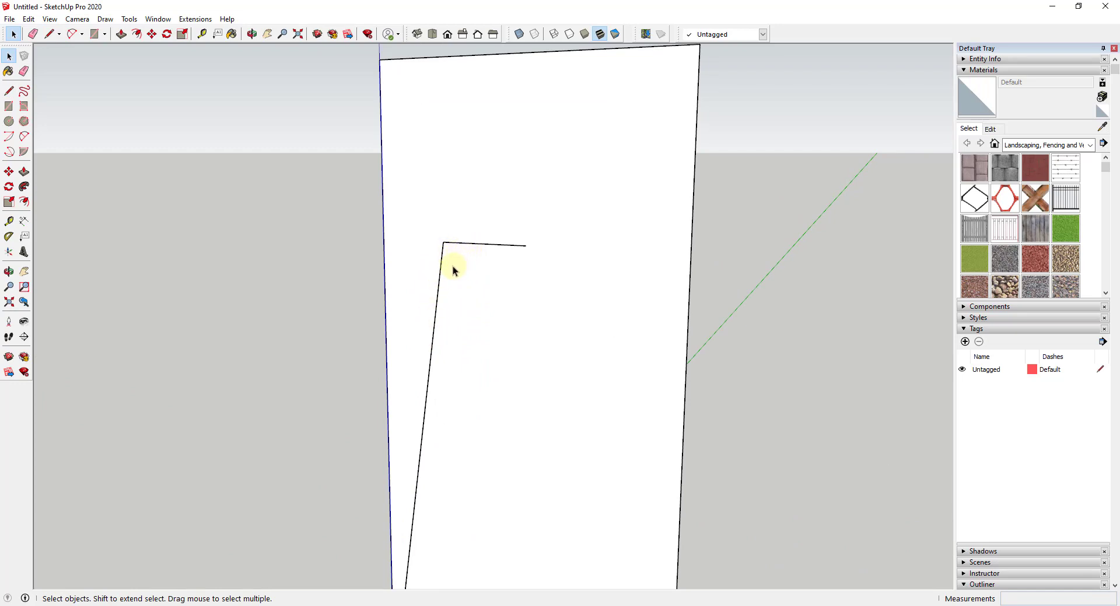
{"action": "key", "text": "a"}
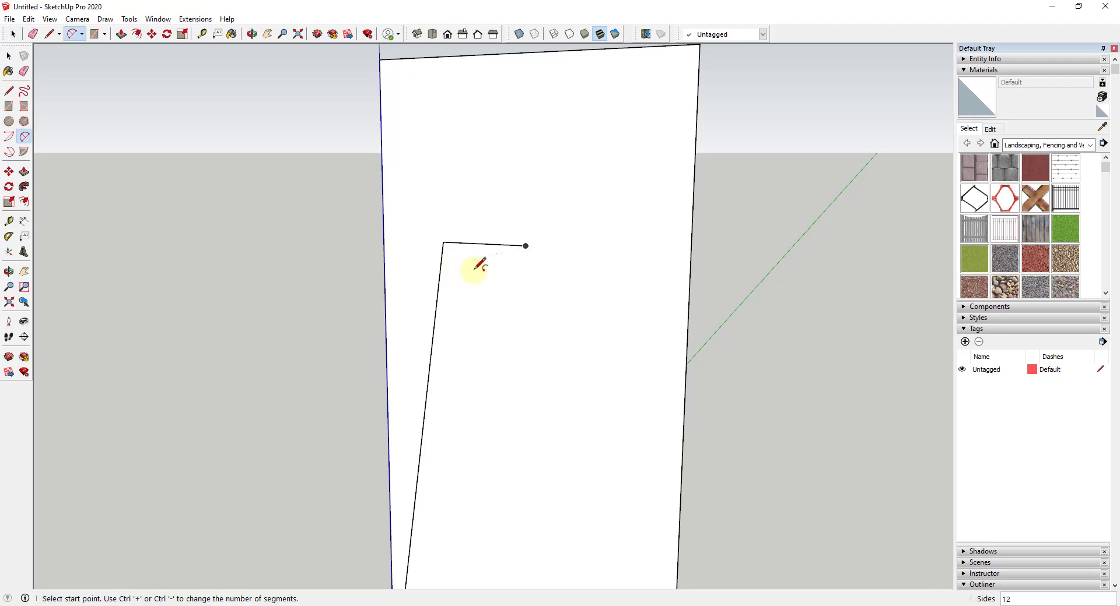
{"action": "left_click", "coordinate": [439, 284]}
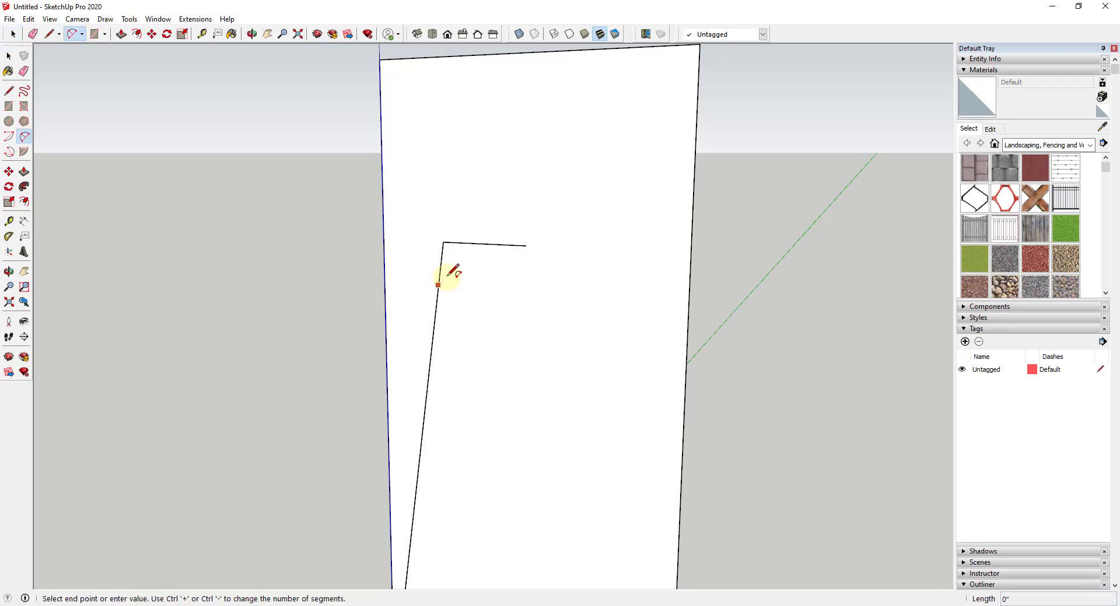
{"action": "left_click", "coordinate": [484, 242]}
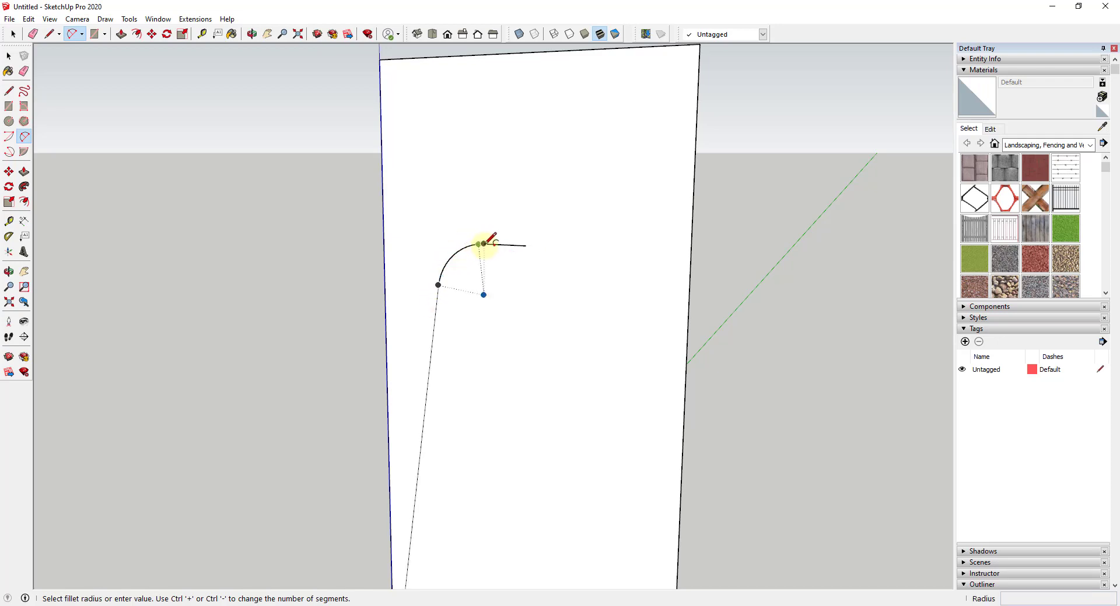
{"action": "left_click", "coordinate": [487, 242]}
Erase the surrounding rectangle's edges so that only the bent, rounded path remains.
{"action": "scroll", "coordinate": [544, 260], "scroll_direction": "down", "scroll_amount": 5}
{"action": "key", "text": "e"}
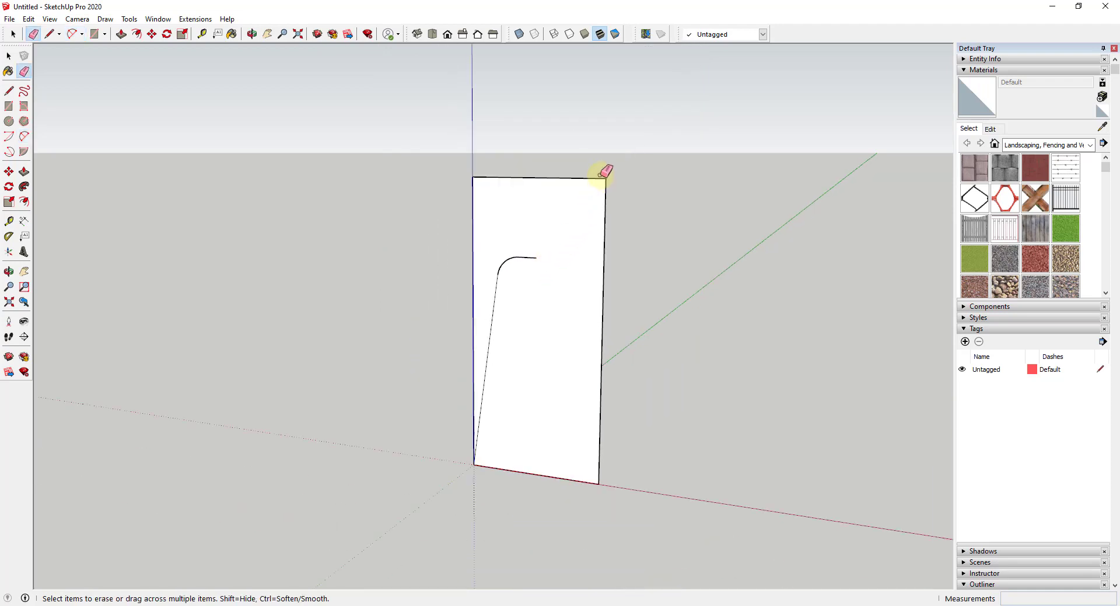
{"action": "left_click_drag", "start_coordinate": [601, 176], "coordinate": [604, 182]}
{"action": "left_click", "coordinate": [473, 239]}
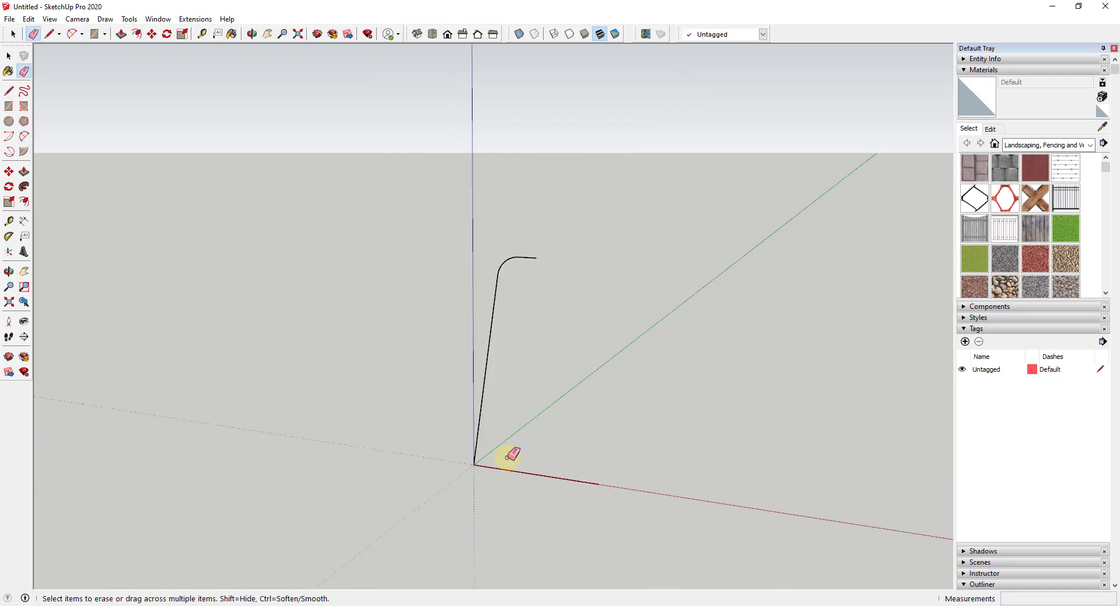
{"action": "left_click", "coordinate": [517, 473]}
Draw a circle with a 1/8" radius at the path's upper free end, perpendicular to the red axis.
{"action": "scroll", "coordinate": [556, 253], "scroll_direction": "up", "scroll_amount": 4}
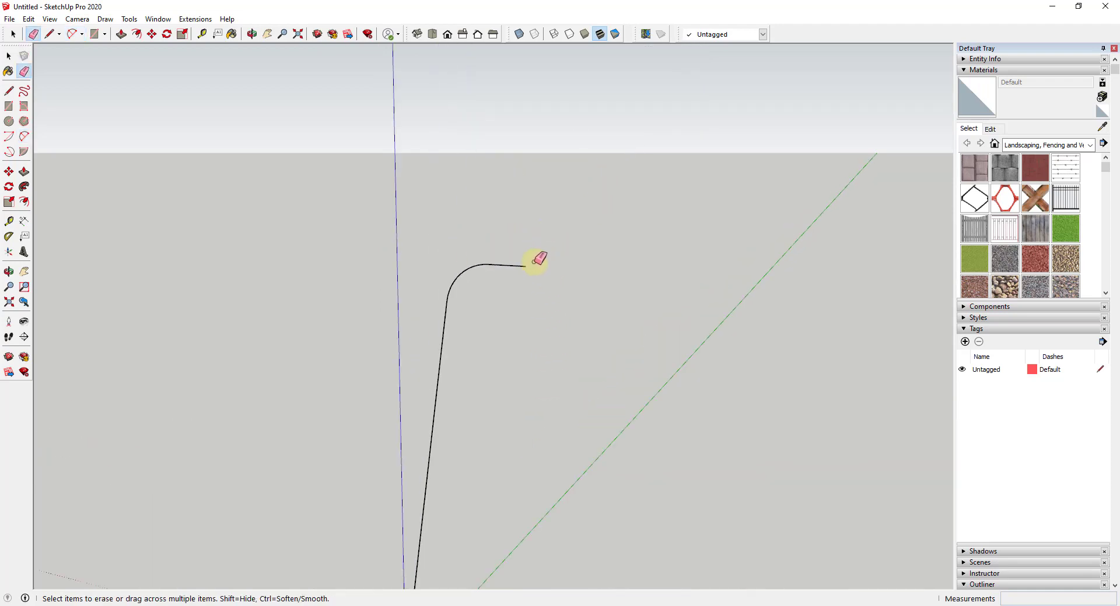
{"action": "key", "text": "space"}
{"action": "mouse_move", "coordinate": [537, 262]}
{"action": "middle_mouse_down"}
{"action": "mouse_move", "coordinate": [490, 260]}
{"action": "mouse_move", "coordinate": [537, 260]}
{"action": "mouse_move", "coordinate": [524, 275]}
{"action": "middle_mouse_up"}
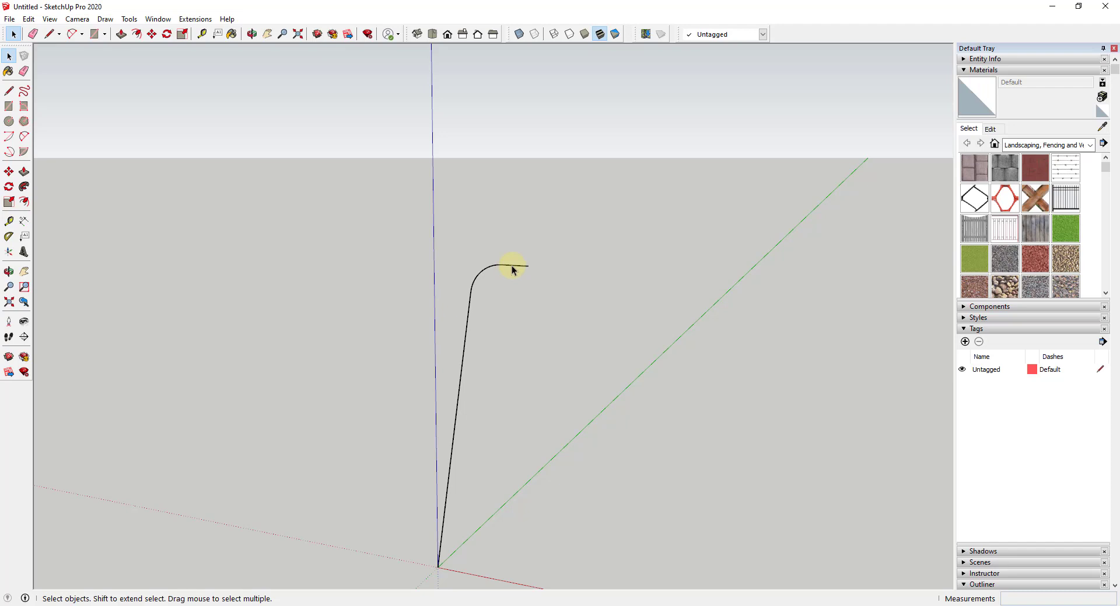
{"action": "middle_click_drag", "start_coordinate": [523, 269], "coordinate": [523, 272]}
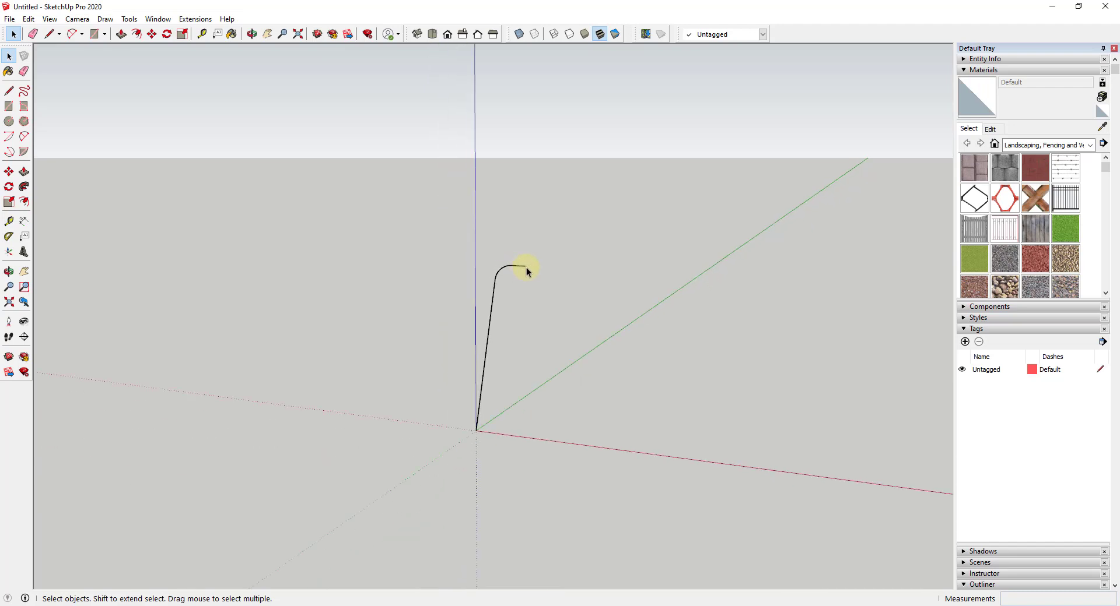
{"action": "middle_click_drag", "start_coordinate": [527, 233], "coordinate": [532, 280]}
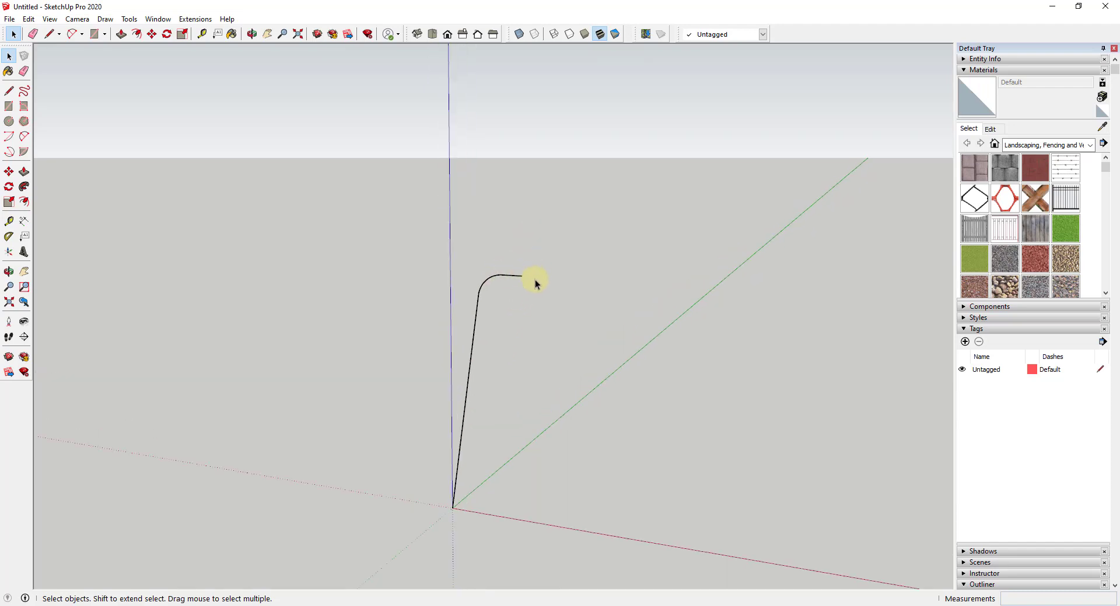
{"action": "key", "text": "c"}
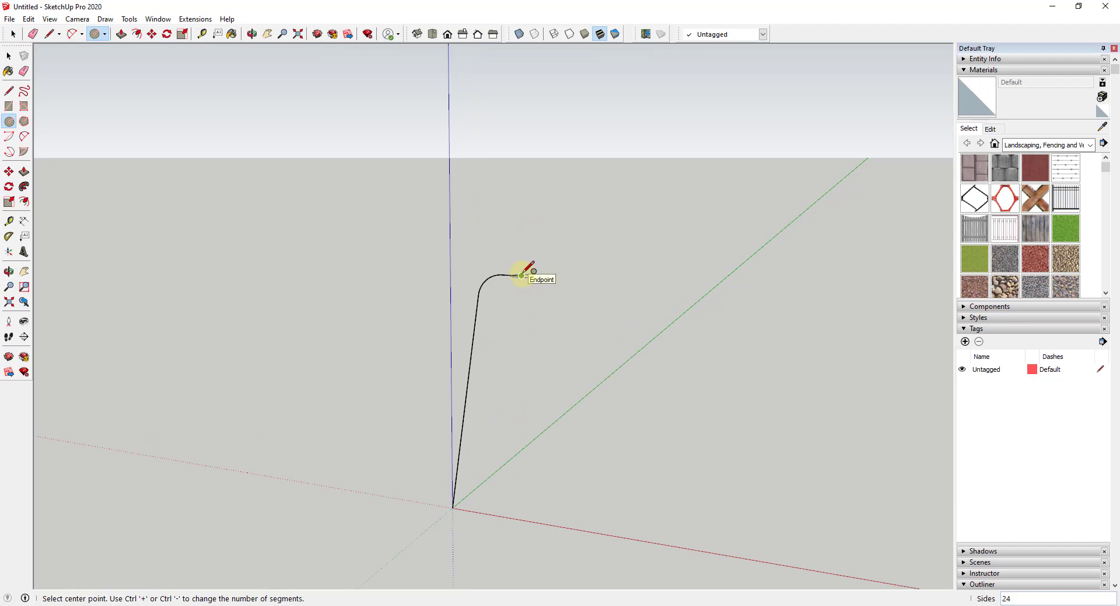
{"action": "scroll", "coordinate": [522, 276], "scroll_direction": "up", "scroll_amount": 3}
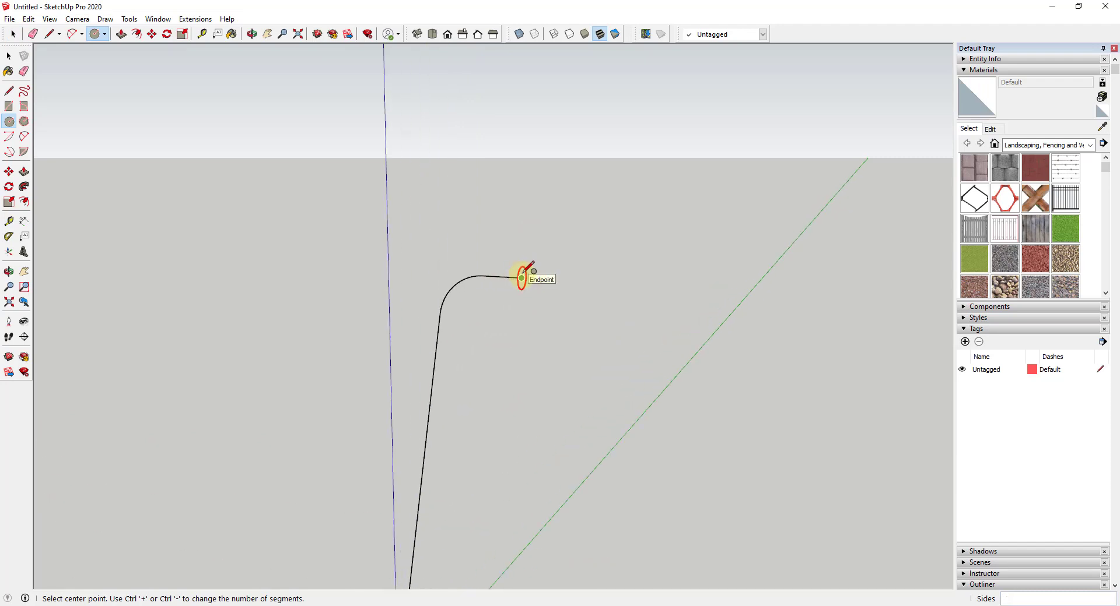
{"action": "scroll", "coordinate": [525, 270], "scroll_direction": "up", "scroll_amount": 1}
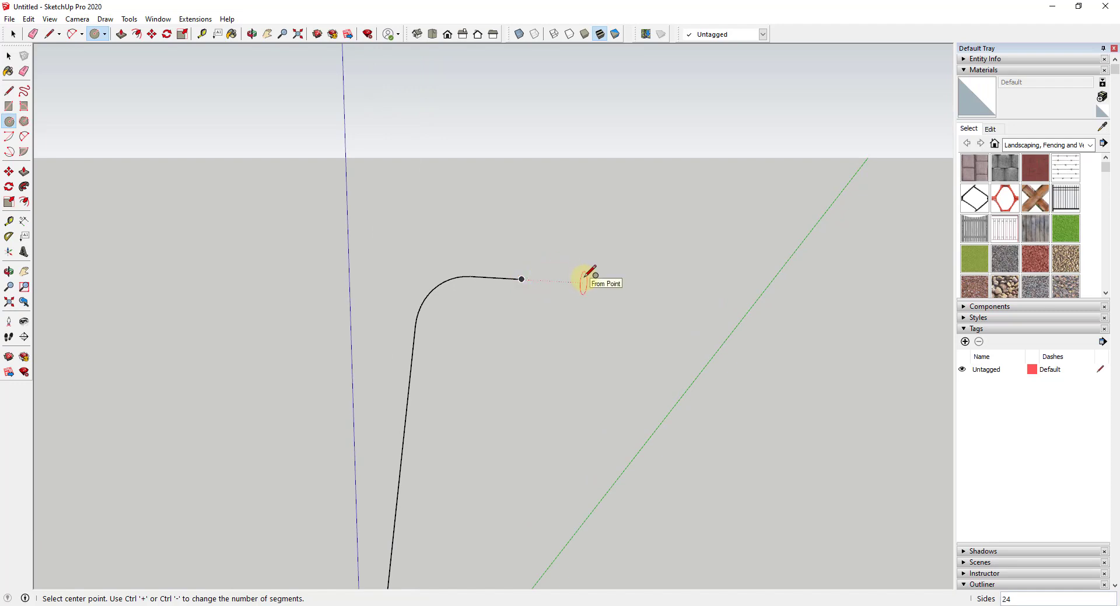
{"action": "key", "text": "Right"}
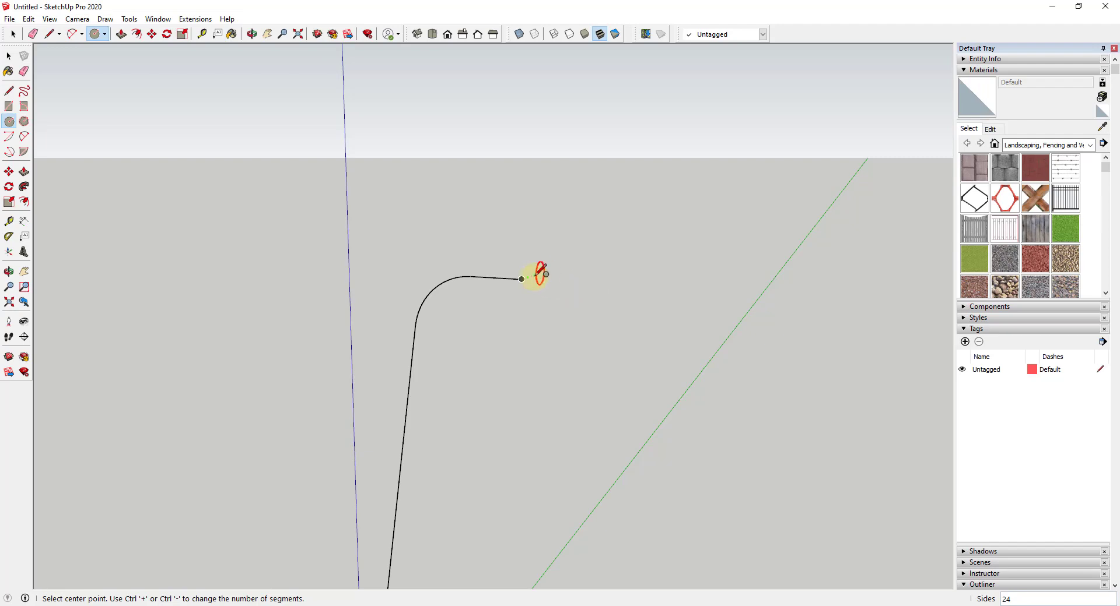
{"action": "left_click", "coordinate": [522, 278]}
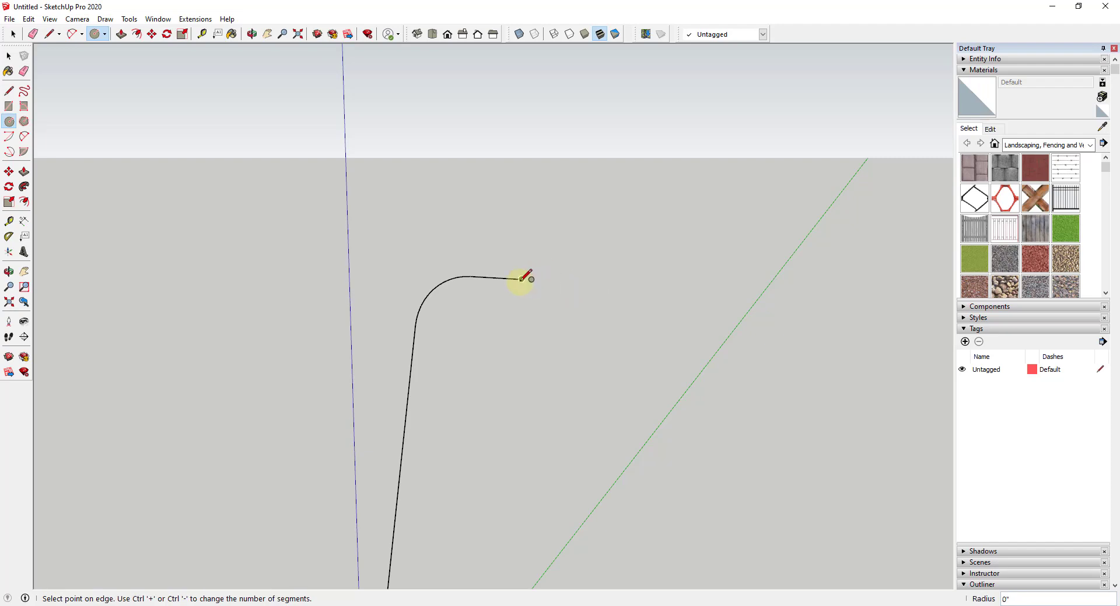
{"action": "scroll", "coordinate": [524, 278], "scroll_direction": "up", "scroll_amount": 3}
{"action": "scroll", "coordinate": [523, 276], "scroll_direction": "up", "scroll_amount": 2}
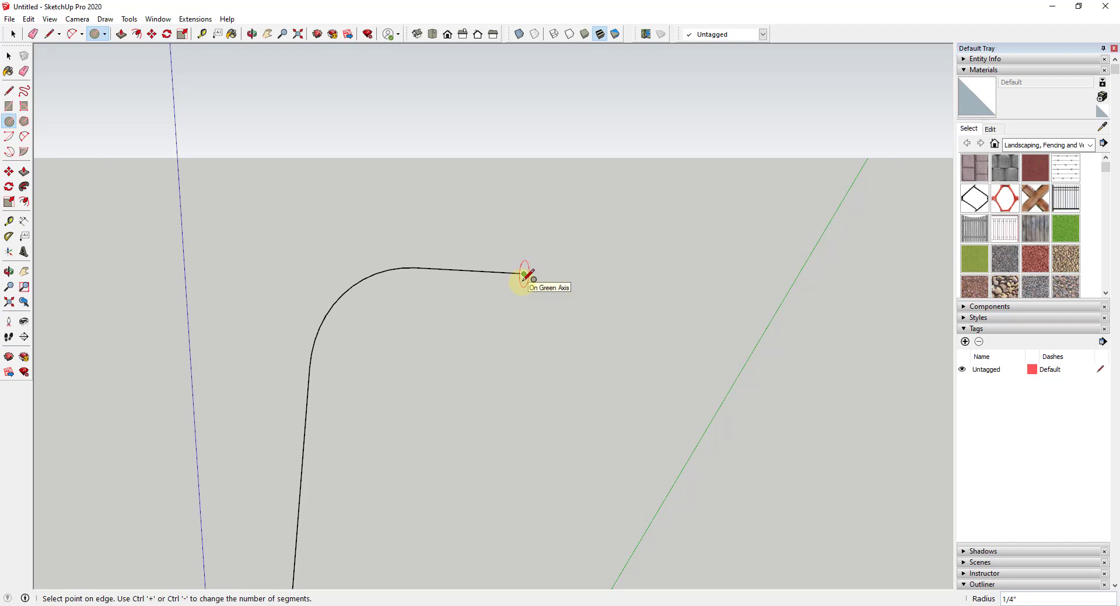
{"action": "type", "text": "1/8"}
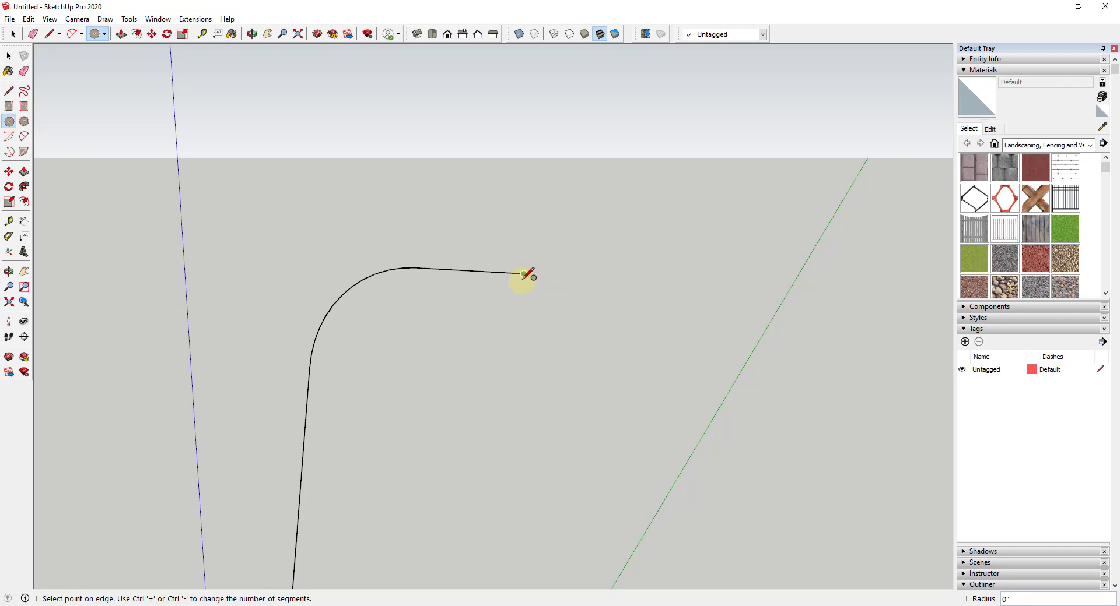
{"action": "key", "text": "Return"}
{"action": "key", "text": "space"}
Select the whole bent path and sweep the small circle along it with Follow Me to form a solid rod.
{"action": "scroll", "coordinate": [524, 281], "scroll_direction": "down", "scroll_amount": 7}
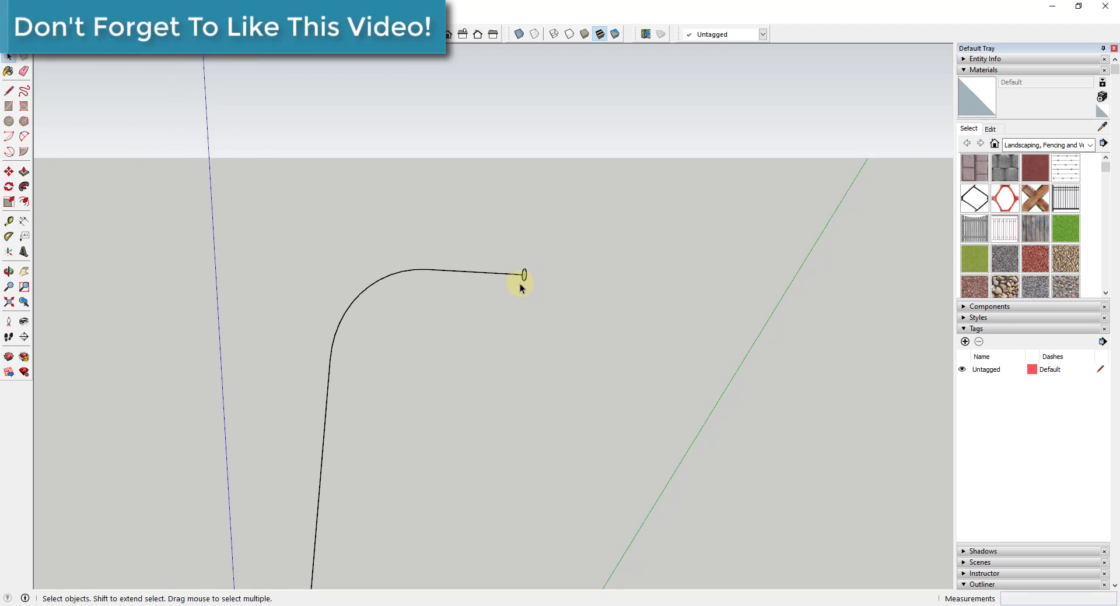
{"action": "left_click_drag", "start_coordinate": [485, 253], "coordinate": [407, 325]}
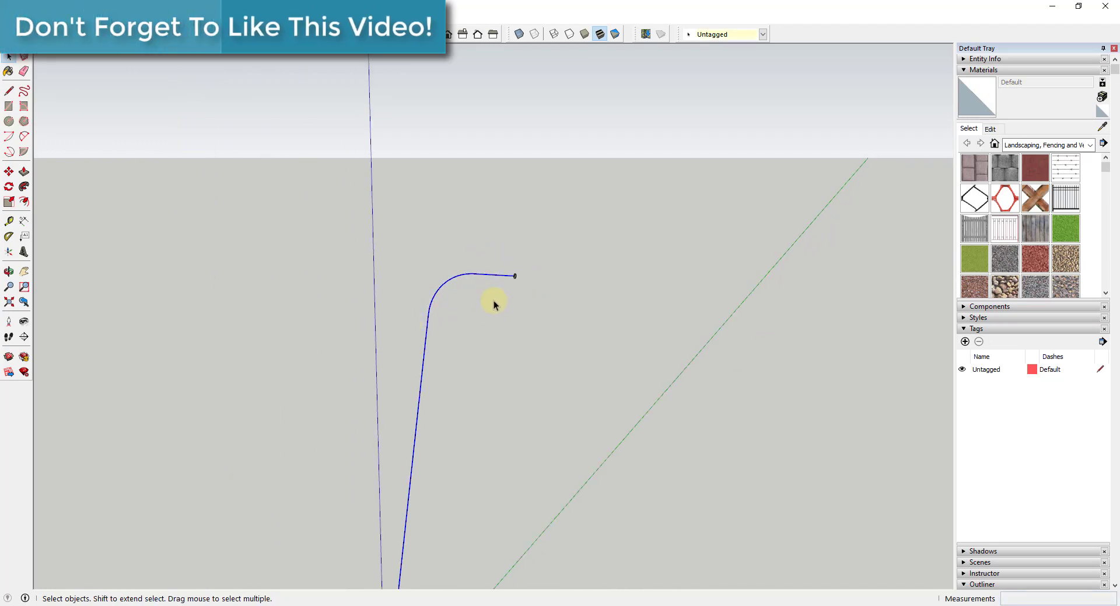
{"action": "middle_click_drag", "start_coordinate": [492, 301], "coordinate": [463, 220]}
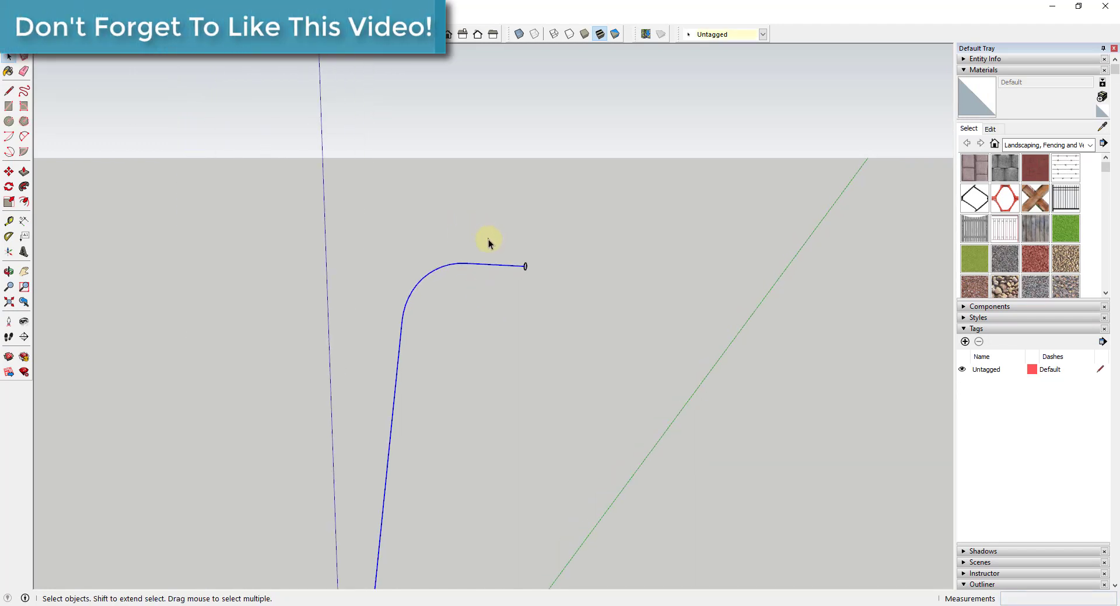
{"action": "left_click_drag", "start_coordinate": [489, 239], "coordinate": [357, 367]}
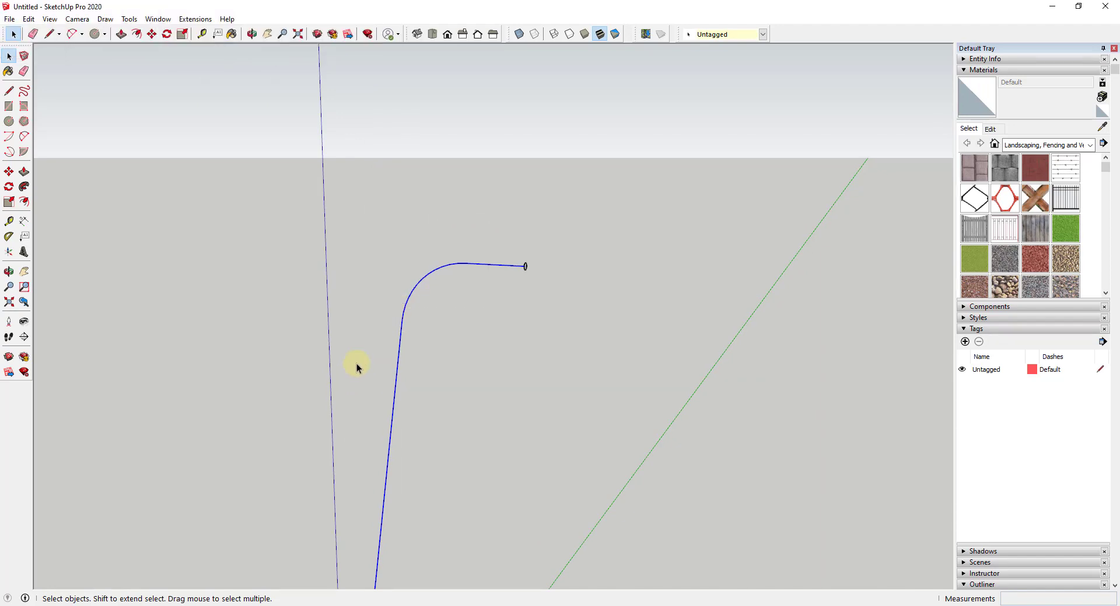
{"action": "scroll", "coordinate": [442, 257], "scroll_direction": "down", "scroll_amount": 3}
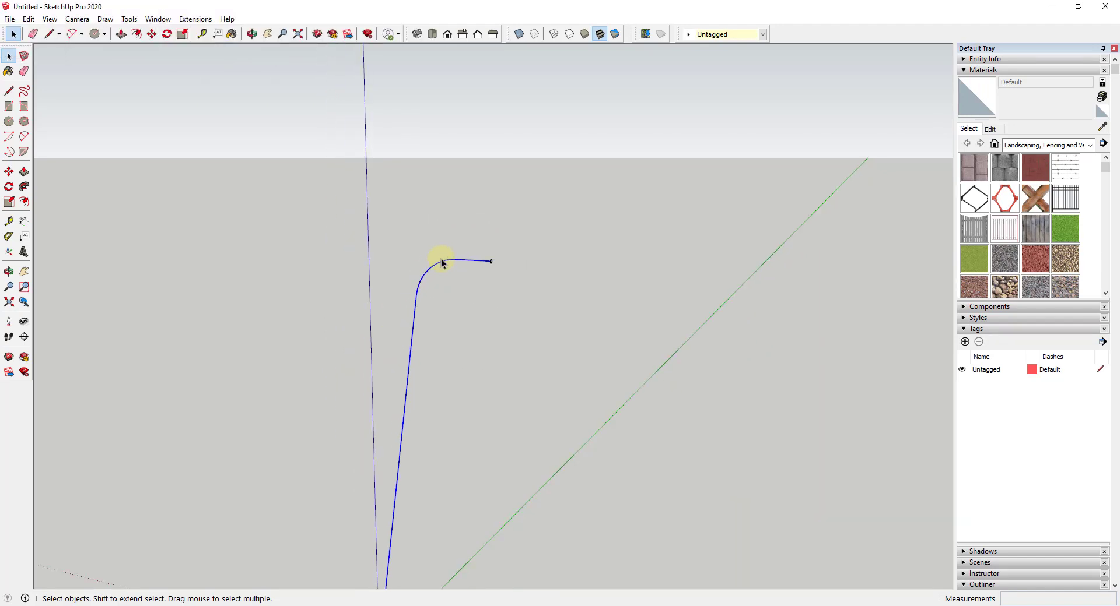
{"action": "left_click", "coordinate": [24, 186]}
{"action": "scroll", "coordinate": [495, 271], "scroll_direction": "up", "scroll_amount": 2}
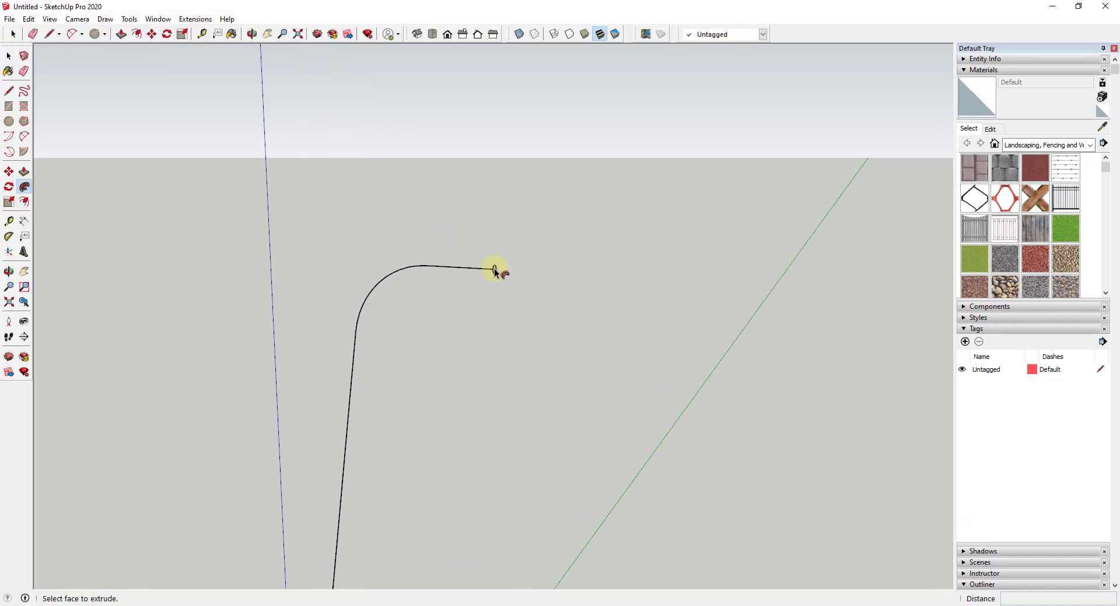
{"action": "left_click", "coordinate": [495, 271]}
{"action": "scroll", "coordinate": [496, 269], "scroll_direction": "down", "scroll_amount": 3}
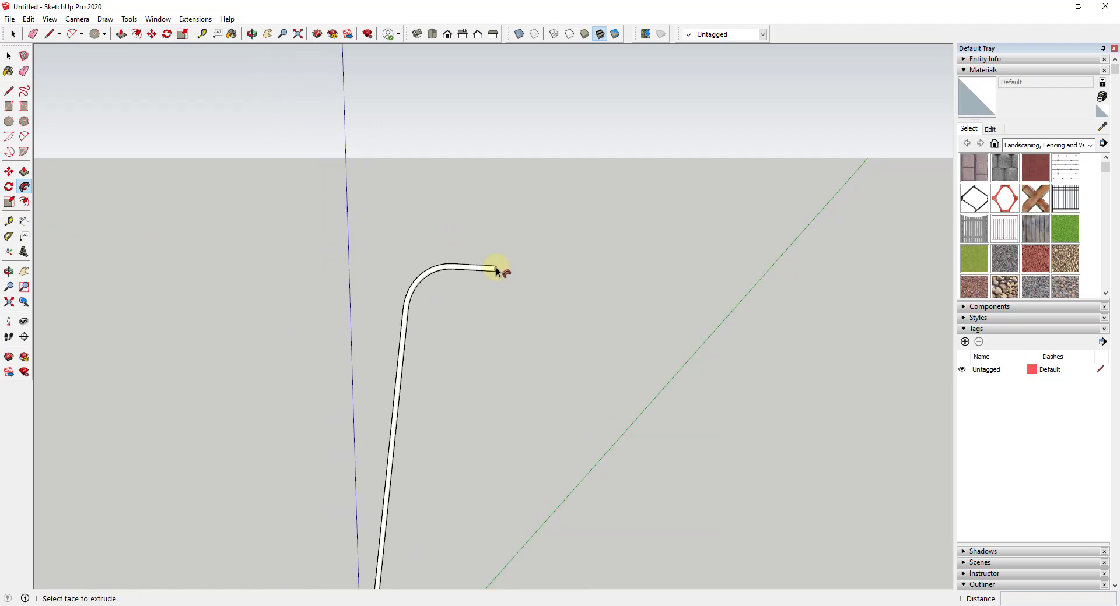
{"action": "scroll", "coordinate": [496, 268], "scroll_direction": "down", "scroll_amount": 2}
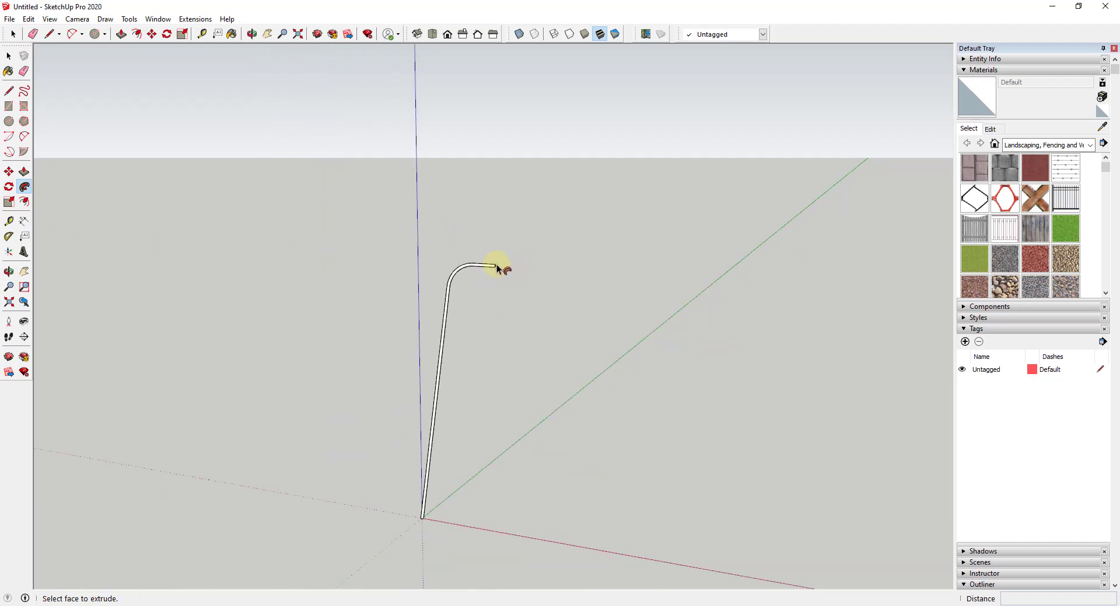
Examine the swept rod's rounded bend, its upper free end and its foot at the origin.
{"action": "scroll", "coordinate": [495, 267], "scroll_direction": "up", "scroll_amount": 5}
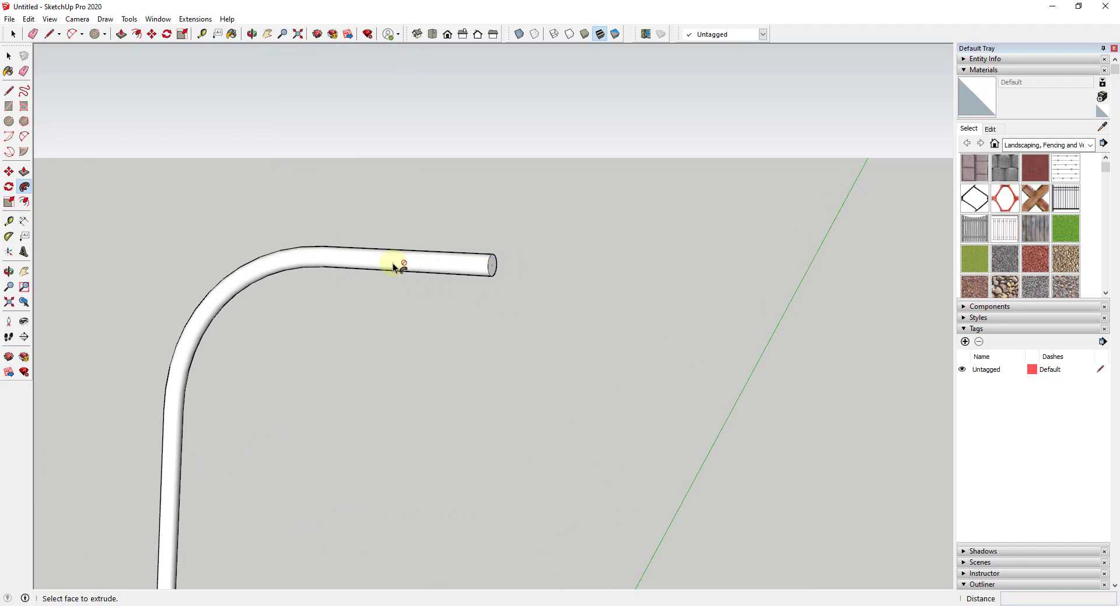
{"action": "scroll", "coordinate": [193, 379], "scroll_direction": "down", "scroll_amount": 4}
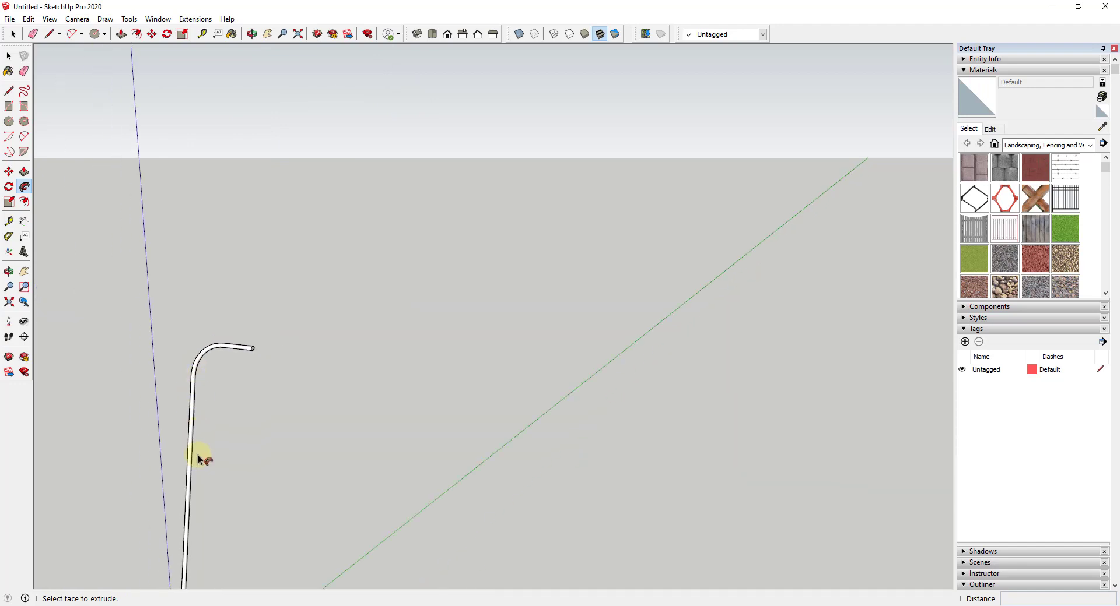
{"action": "scroll", "coordinate": [195, 537], "scroll_direction": "down", "scroll_amount": 2}
{"action": "scroll", "coordinate": [185, 499], "scroll_direction": "up", "scroll_amount": 2}
{"action": "scroll", "coordinate": [193, 554], "scroll_direction": "down", "scroll_amount": 2}
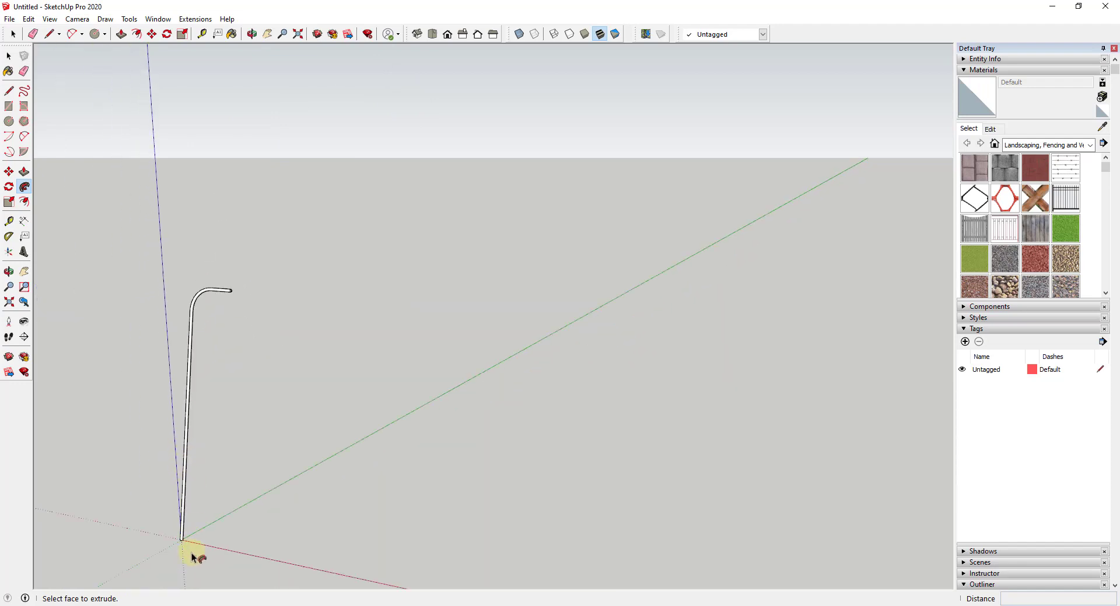
{"action": "scroll", "coordinate": [187, 551], "scroll_direction": "up", "scroll_amount": 4}
{"action": "scroll", "coordinate": [180, 537], "scroll_direction": "down", "scroll_amount": 2}
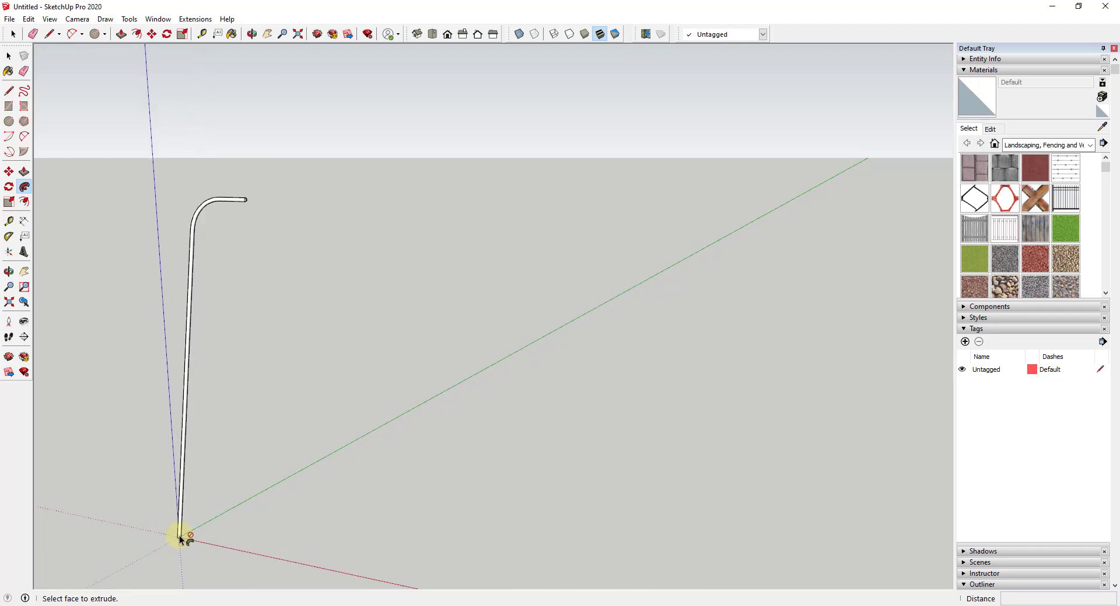
{"action": "scroll", "coordinate": [180, 536], "scroll_direction": "down", "scroll_amount": 2}
Select all of the rod's connected geometry and make it a component named "Stool Leg".
{"action": "key", "text": "space"}
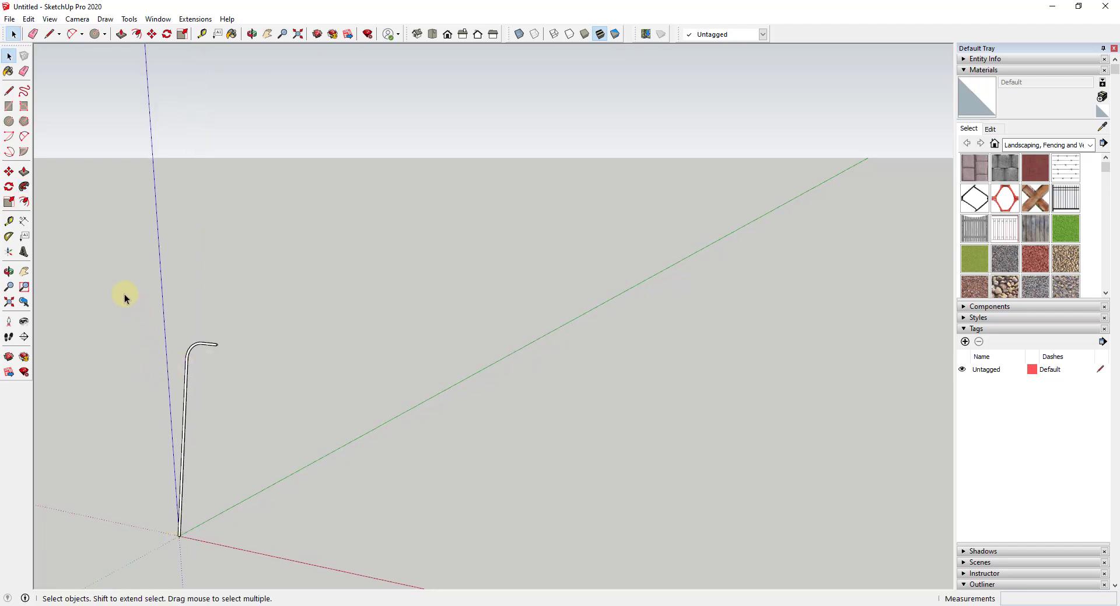
{"action": "left_click_drag", "start_coordinate": [117, 307], "coordinate": [320, 532]}
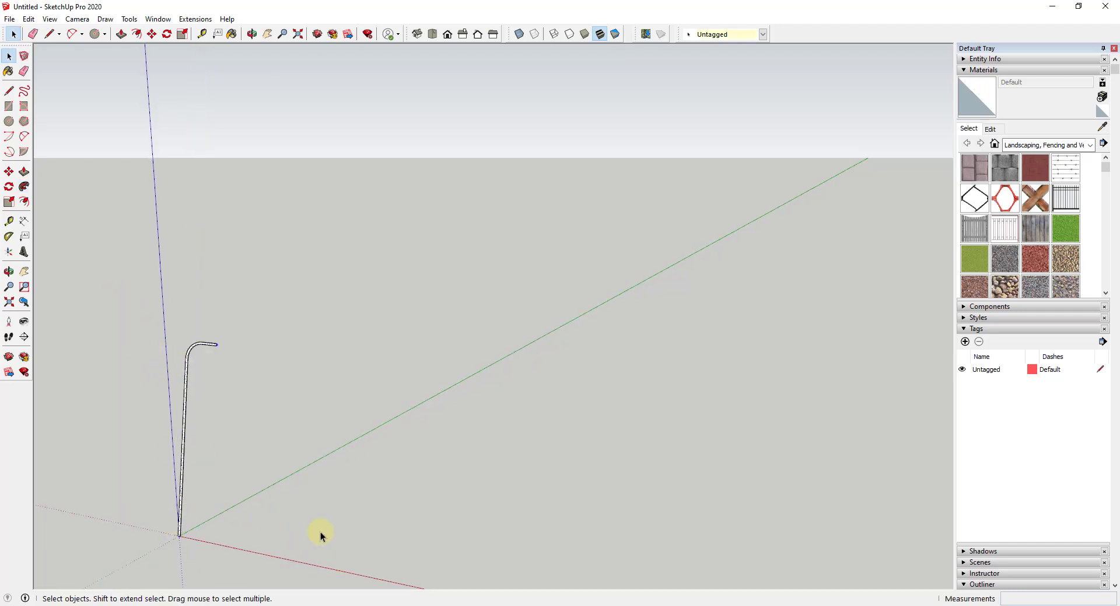
{"action": "right_click", "coordinate": [185, 390]}
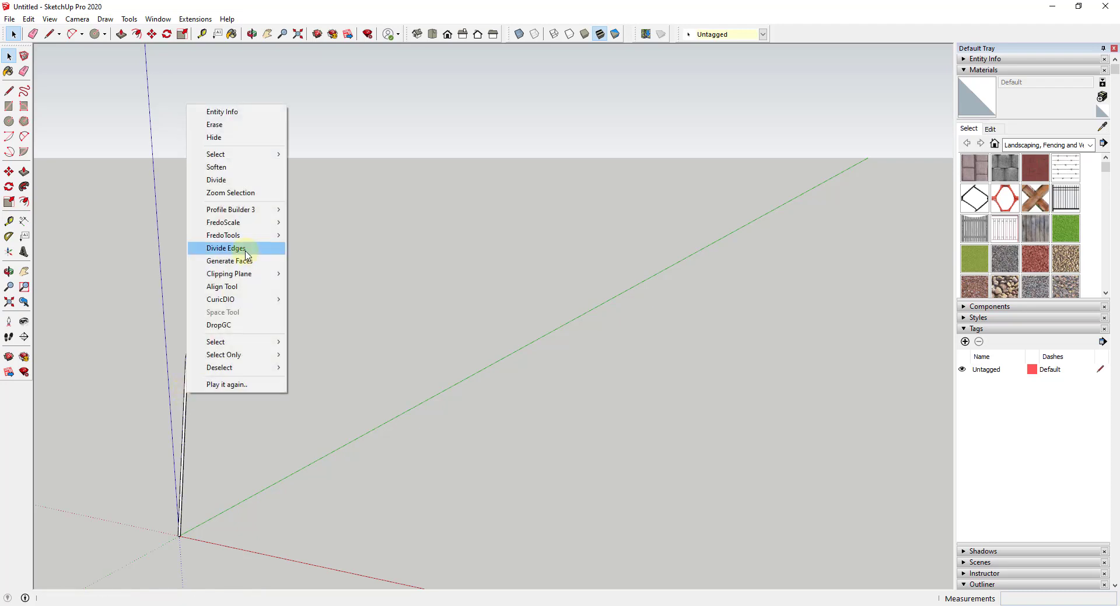
{"action": "left_click", "coordinate": [185, 453]}
{"action": "triple_click", "coordinate": [184, 452]}
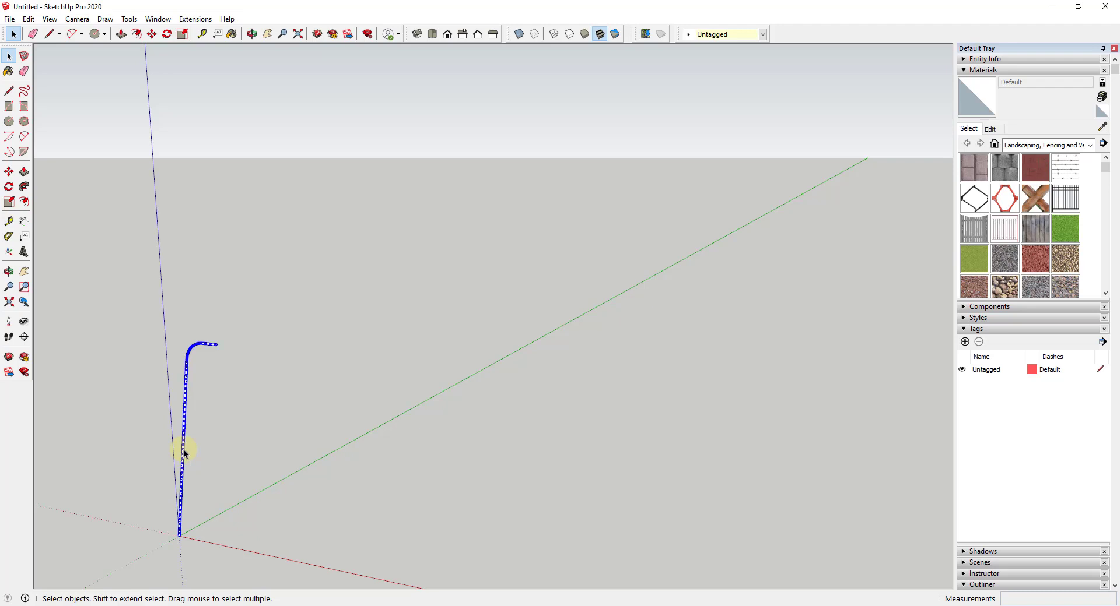
{"action": "right_click", "coordinate": [184, 453]}
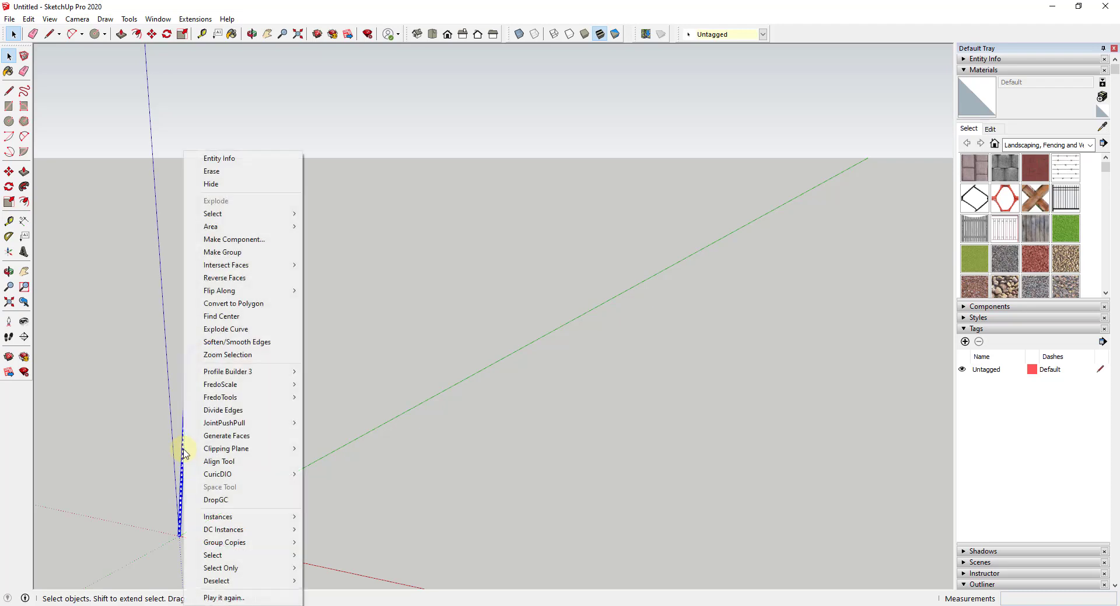
{"action": "left_click", "coordinate": [254, 240]}
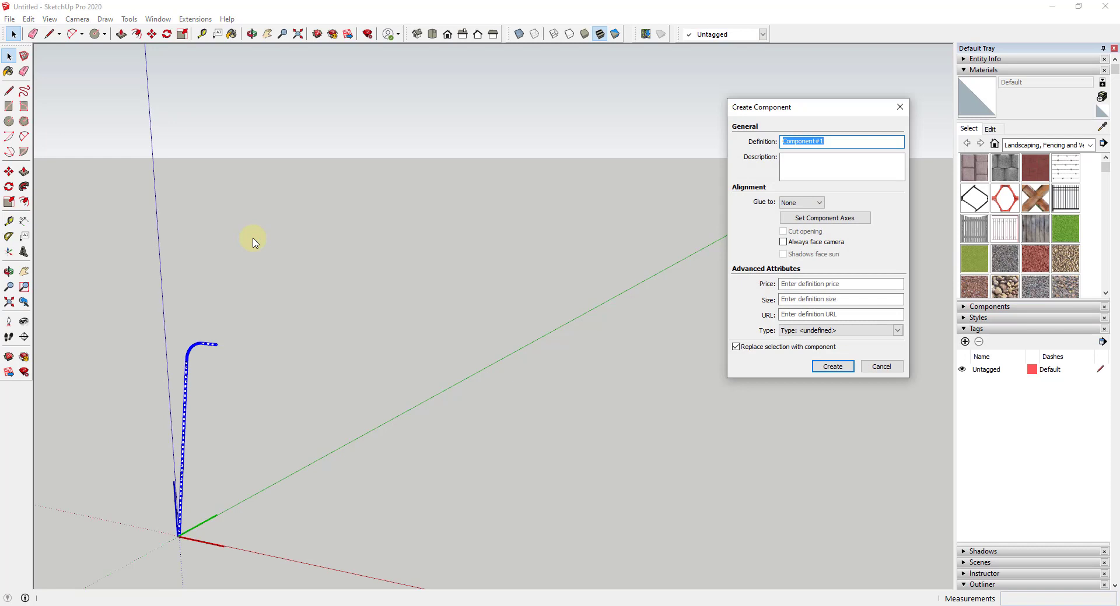
{"action": "type", "text": "Stool Leg"}
{"action": "key", "text": "Return"}
Rotate-copy the leg 120 degrees about the vertical axis through its upper end's centre, and multiply the copy by 2 for three legs.
{"action": "middle_click_drag", "start_coordinate": [245, 444], "coordinate": [280, 461]}
{"action": "middle_click_drag", "start_coordinate": [208, 328], "coordinate": [239, 305]}
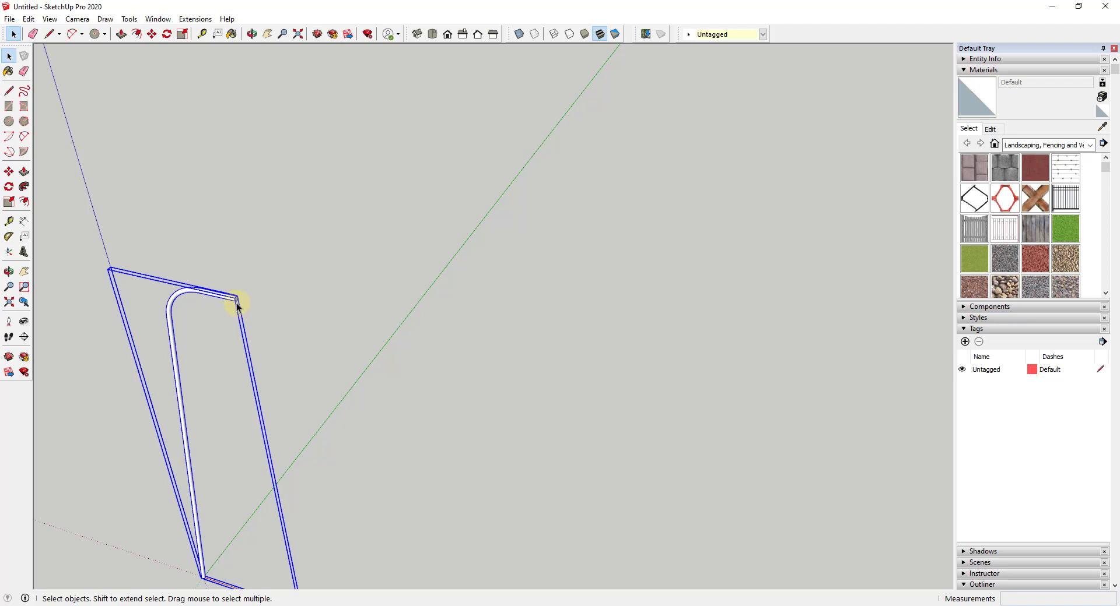
{"action": "scroll", "coordinate": [239, 291], "scroll_direction": "down", "scroll_amount": 2}
{"action": "scroll", "coordinate": [233, 302], "scroll_direction": "up", "scroll_amount": 4}
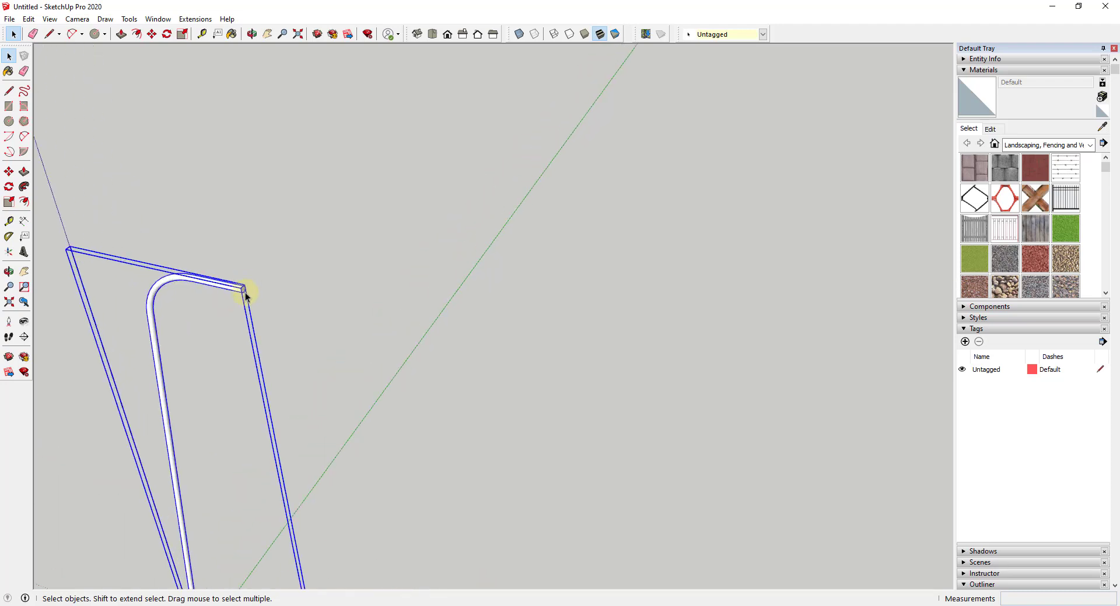
{"action": "scroll", "coordinate": [246, 294], "scroll_direction": "down", "scroll_amount": 2}
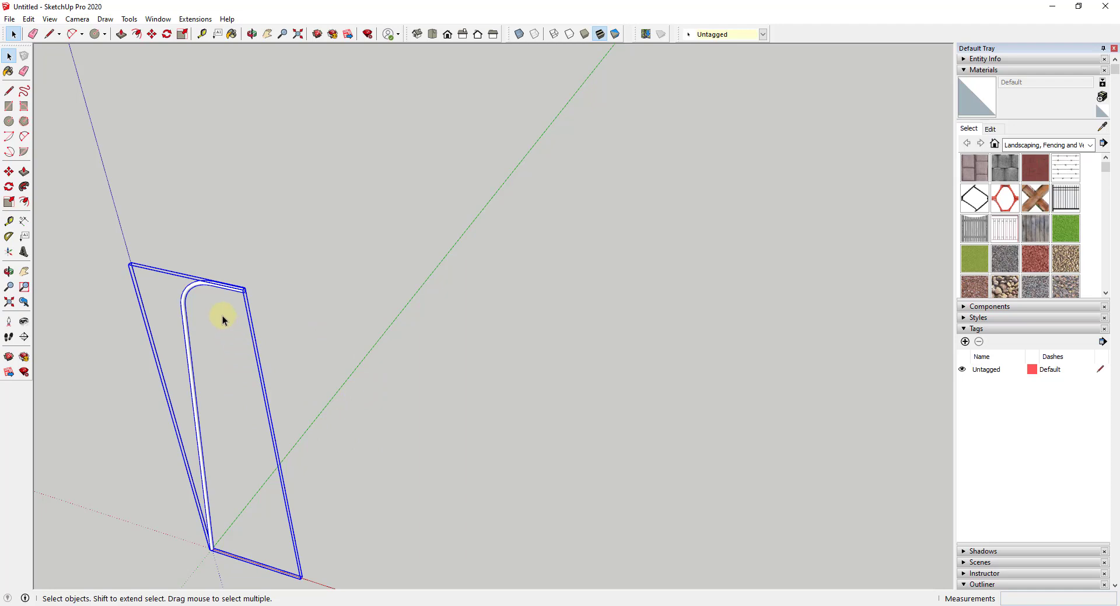
{"action": "key", "text": "q"}
{"action": "scroll", "coordinate": [246, 287], "scroll_direction": "up", "scroll_amount": 4}
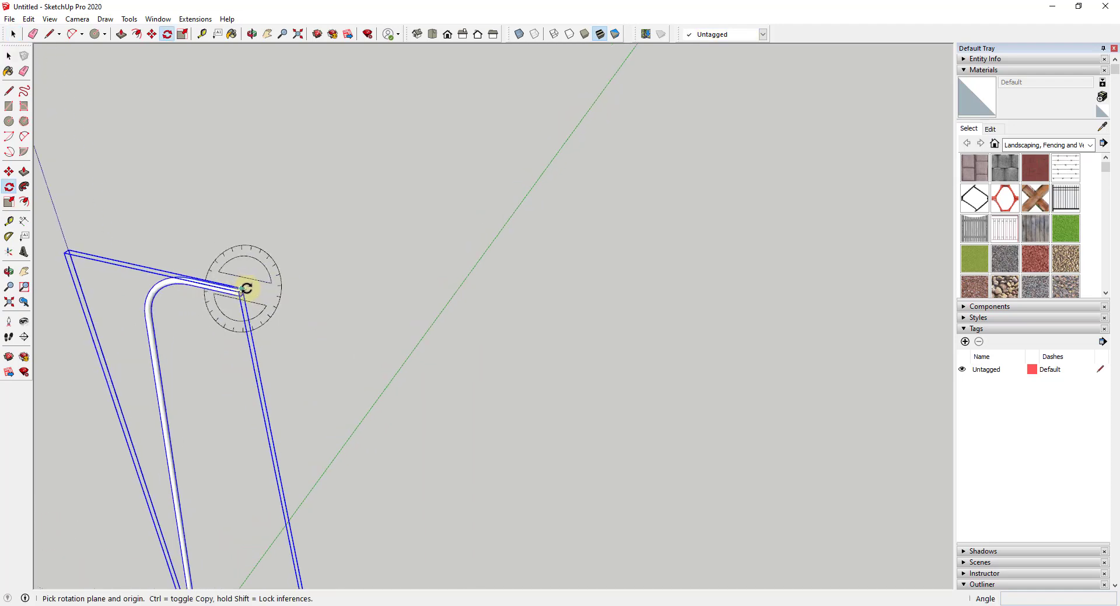
{"action": "scroll", "coordinate": [243, 290], "scroll_direction": "up", "scroll_amount": 6}
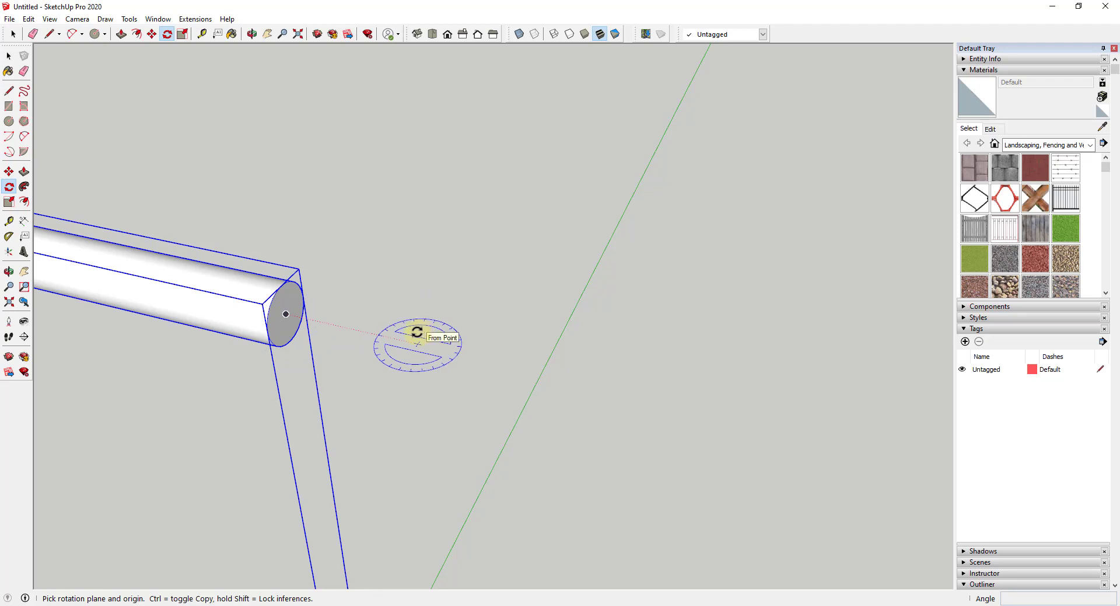
{"action": "left_click", "coordinate": [286, 314]}
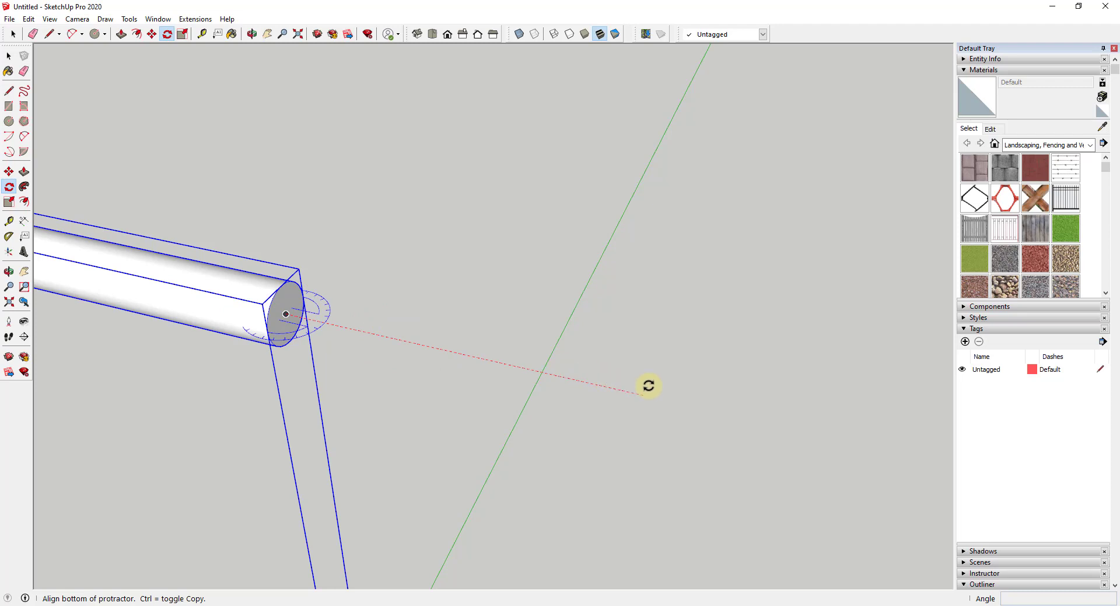
{"action": "left_click", "coordinate": [646, 387]}
{"action": "scroll", "coordinate": [393, 446], "scroll_direction": "down", "scroll_amount": 3}
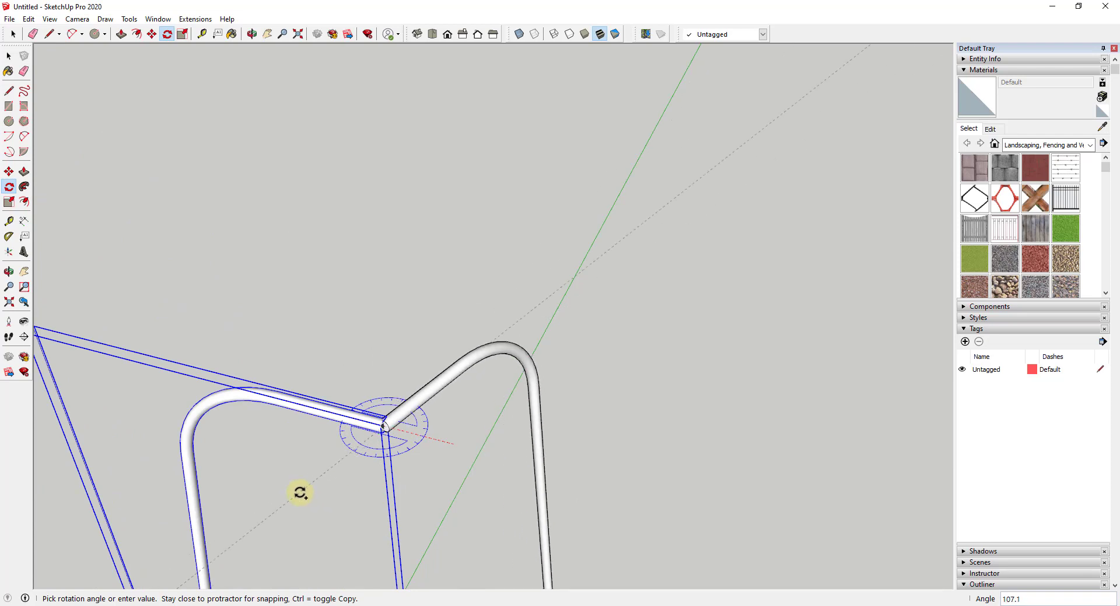
{"action": "scroll", "coordinate": [300, 493], "scroll_direction": "down", "scroll_amount": 4}
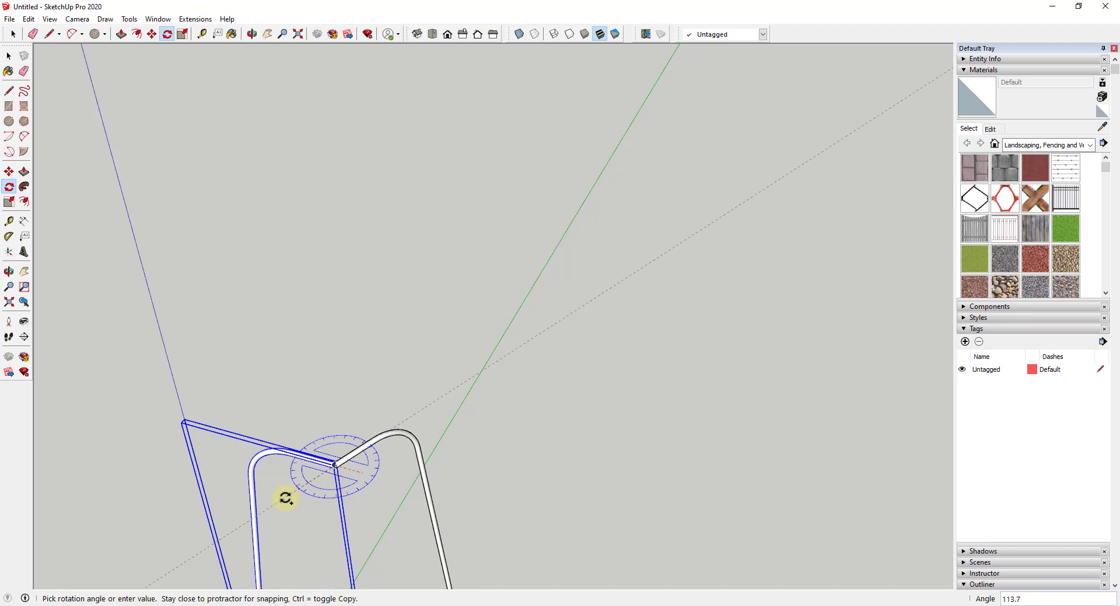
{"action": "key", "text": "Return"}
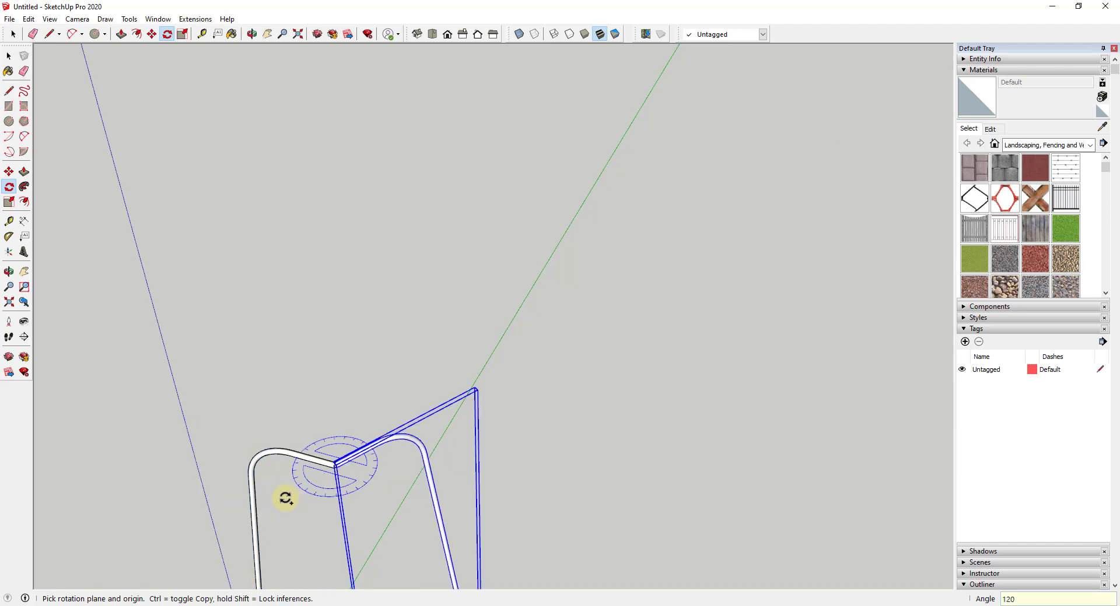
{"action": "middle_click_drag", "start_coordinate": [247, 467], "coordinate": [355, 222]}
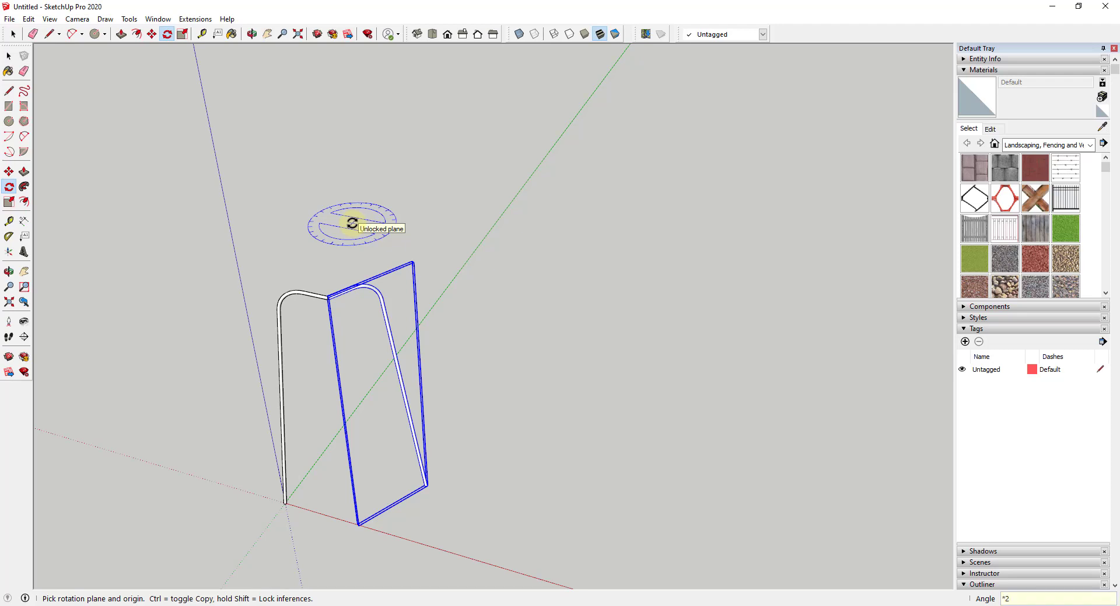
{"action": "key", "text": "Return"}
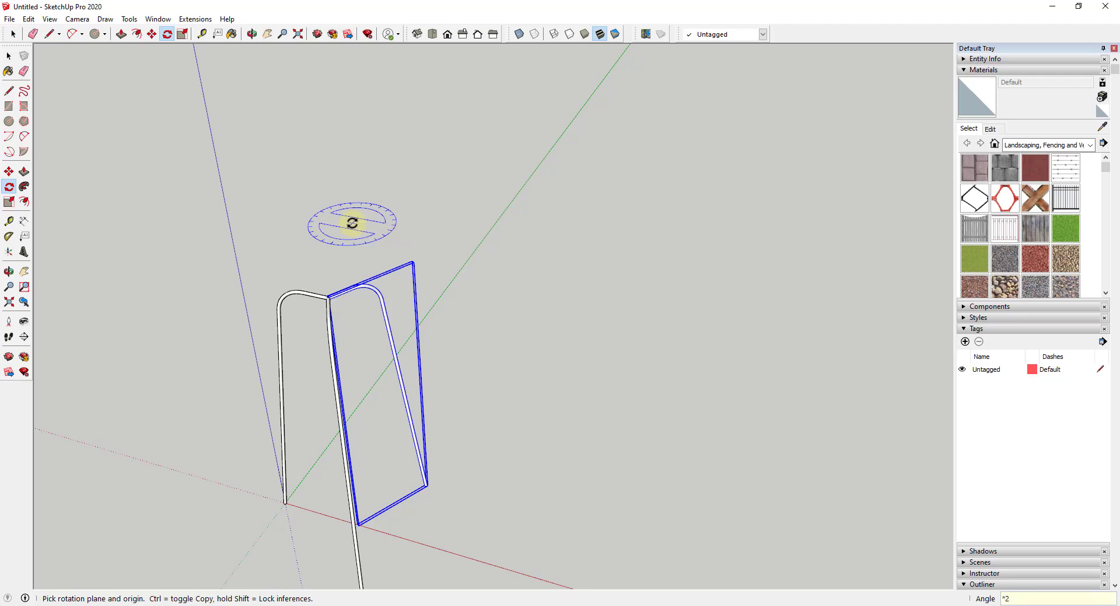
Edit the leg component and push its upper end face back by about 3/16" to open a gap between the legs.
{"action": "middle_click_drag", "start_coordinate": [321, 454], "coordinate": [355, 408]}
{"action": "scroll", "coordinate": [353, 356], "scroll_direction": "up", "scroll_amount": 5}
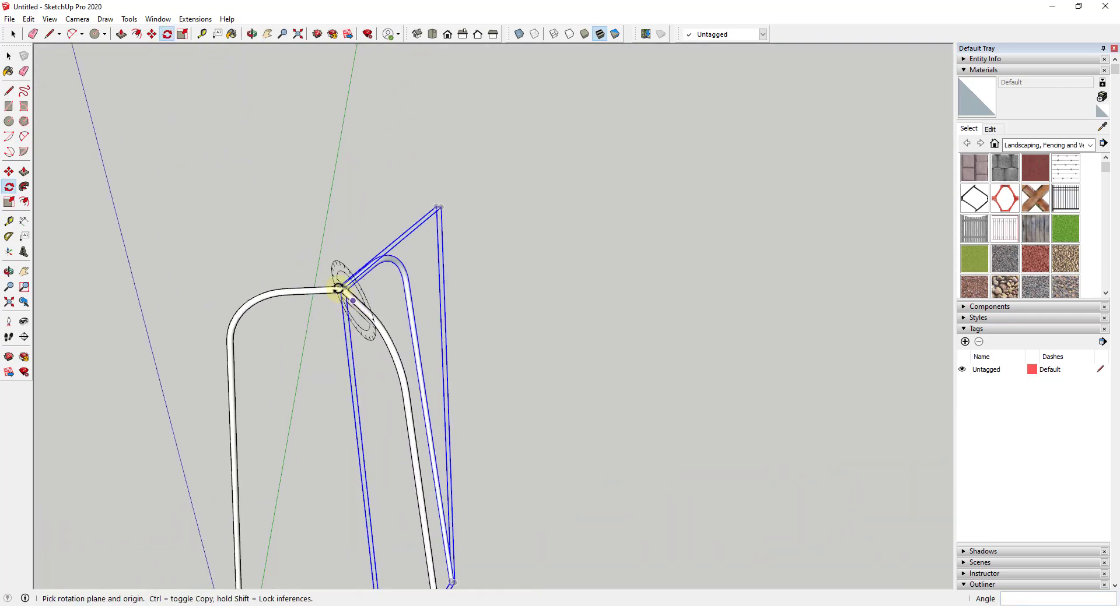
{"action": "scroll", "coordinate": [341, 286], "scroll_direction": "up", "scroll_amount": 6}
{"action": "scroll", "coordinate": [401, 357], "scroll_direction": "down", "scroll_amount": 2}
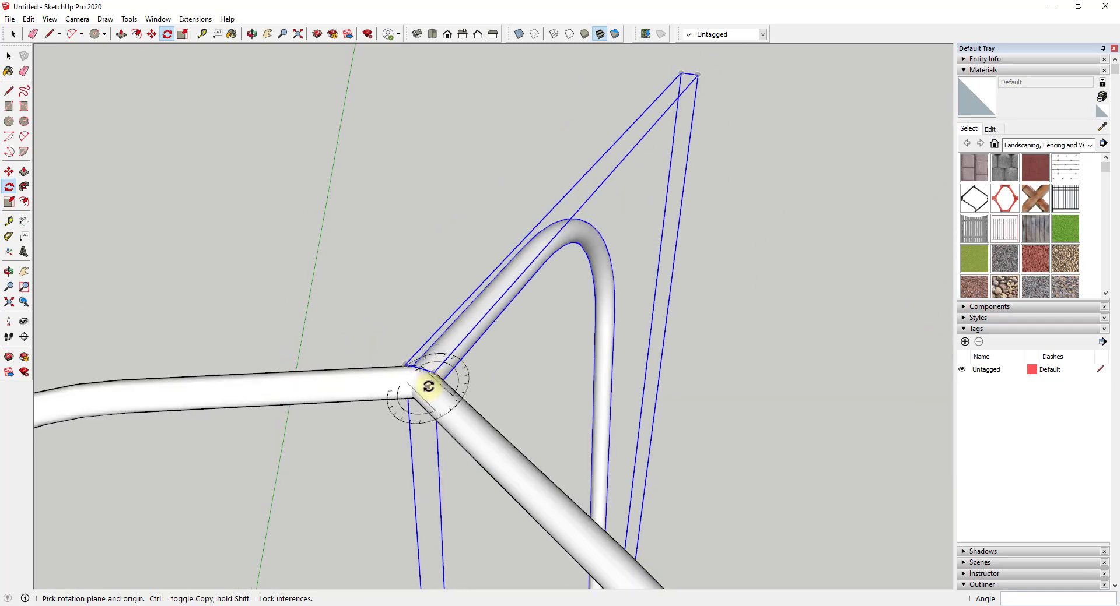
{"action": "middle_click_drag", "start_coordinate": [428, 386], "coordinate": [457, 370]}
{"action": "key", "text": "space"}
{"action": "double_click", "coordinate": [458, 377]}
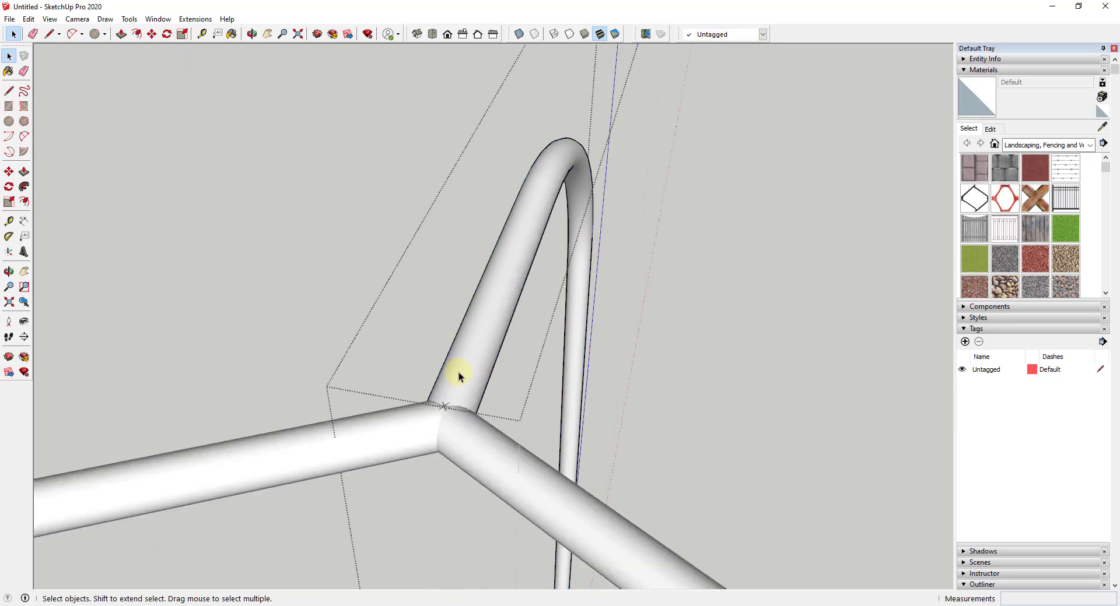
{"action": "key", "text": "p"}
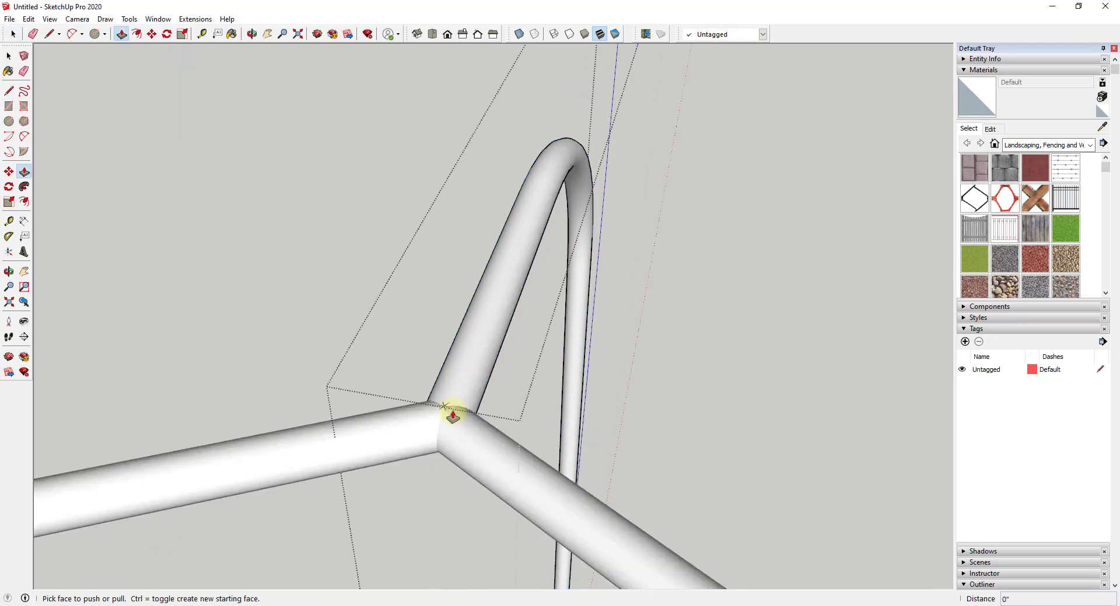
{"action": "left_click", "coordinate": [453, 415]}
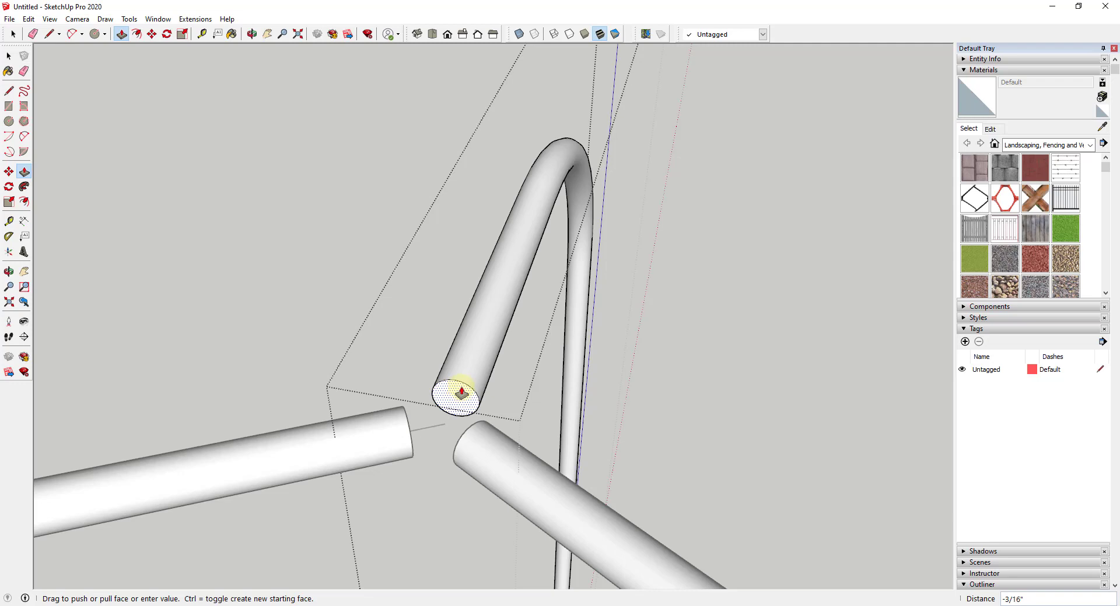
{"action": "left_click", "coordinate": [462, 393]}
{"action": "key", "text": "space"}
Examine the gap between the three shortened leg ends from the side and from above.
{"action": "scroll", "coordinate": [495, 346], "scroll_direction": "down", "scroll_amount": 6}
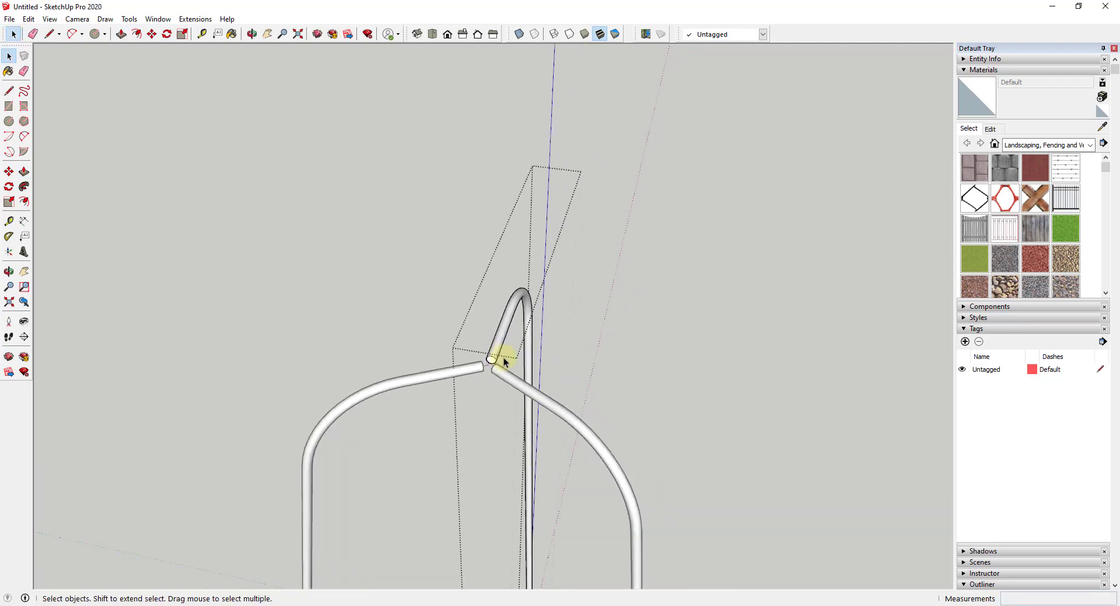
{"action": "middle_click_drag", "start_coordinate": [502, 360], "coordinate": [540, 208]}
{"action": "scroll", "coordinate": [477, 358], "scroll_direction": "up", "scroll_amount": 3}
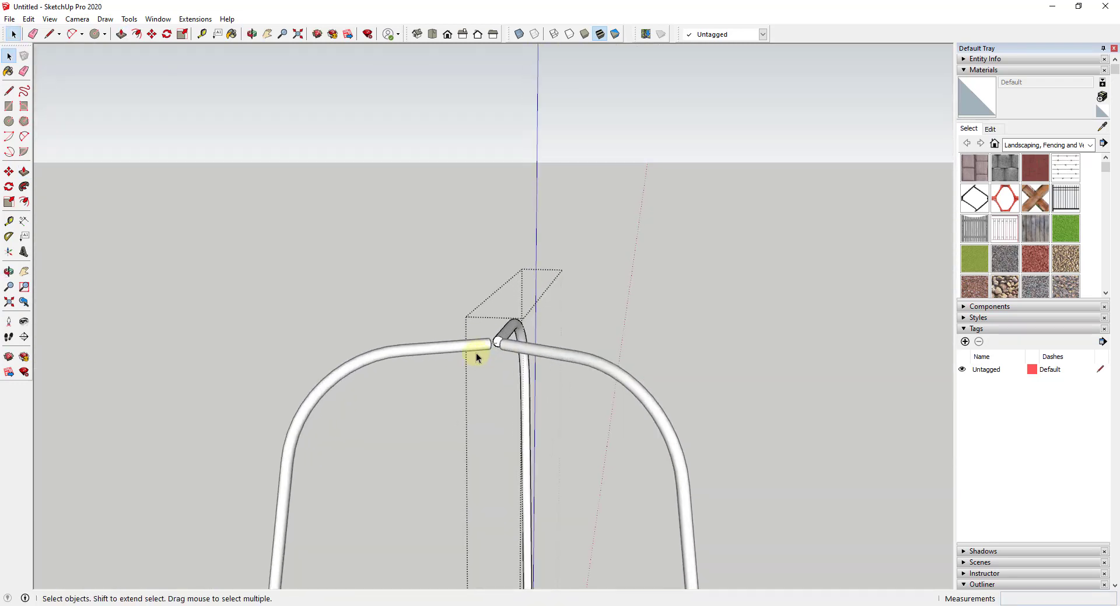
{"action": "scroll", "coordinate": [499, 341], "scroll_direction": "up", "scroll_amount": 3}
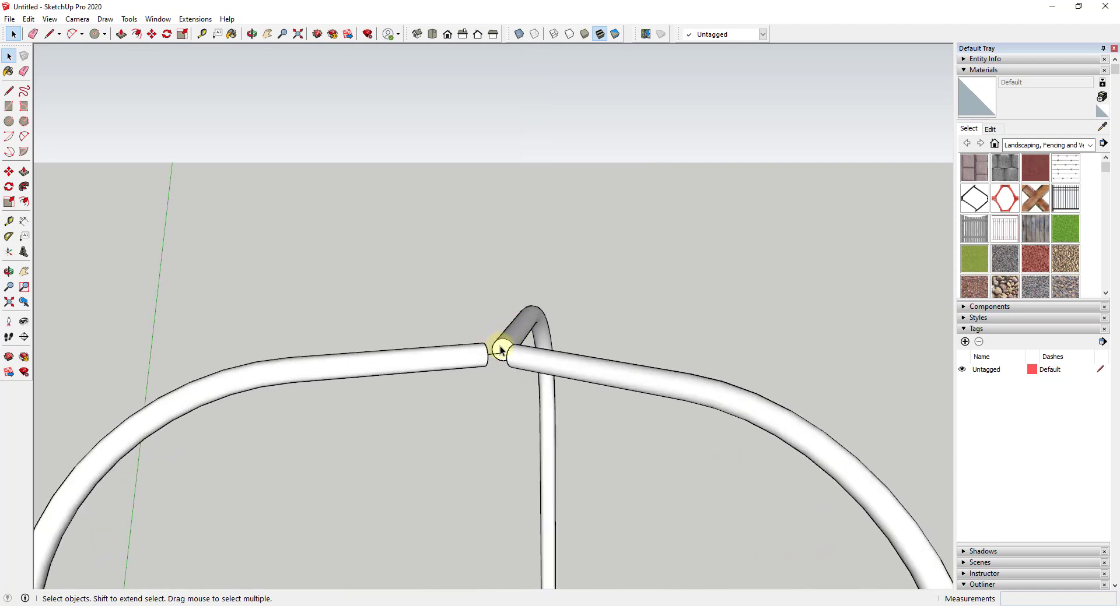
{"action": "middle_click_drag", "start_coordinate": [500, 350], "coordinate": [501, 345]}
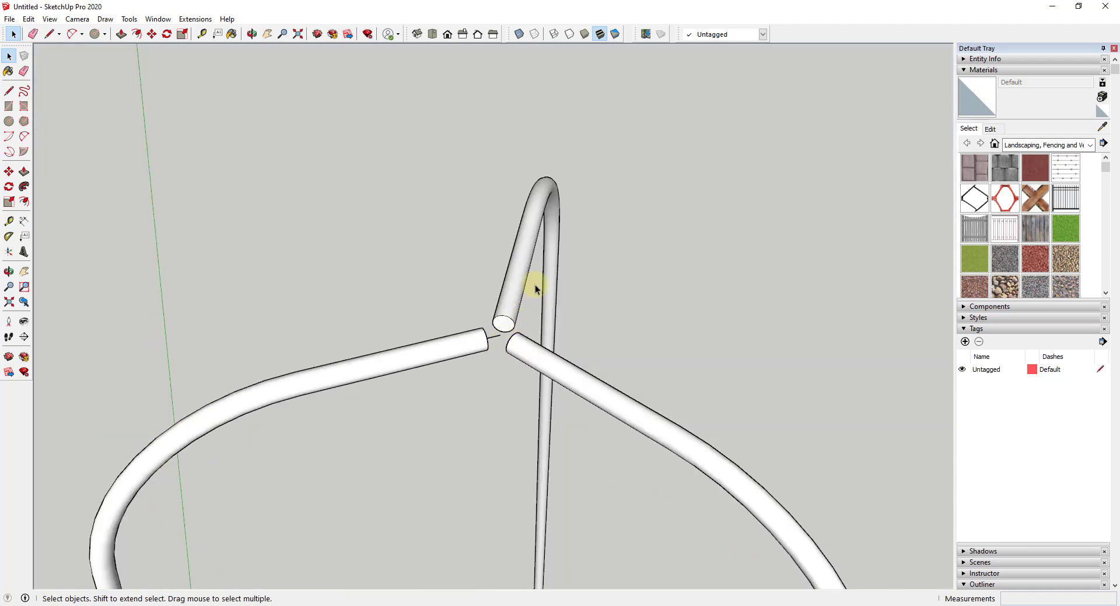
{"action": "scroll", "coordinate": [512, 233], "scroll_direction": "down", "scroll_amount": 8}
{"action": "scroll", "coordinate": [514, 267], "scroll_direction": "up", "scroll_amount": 8}
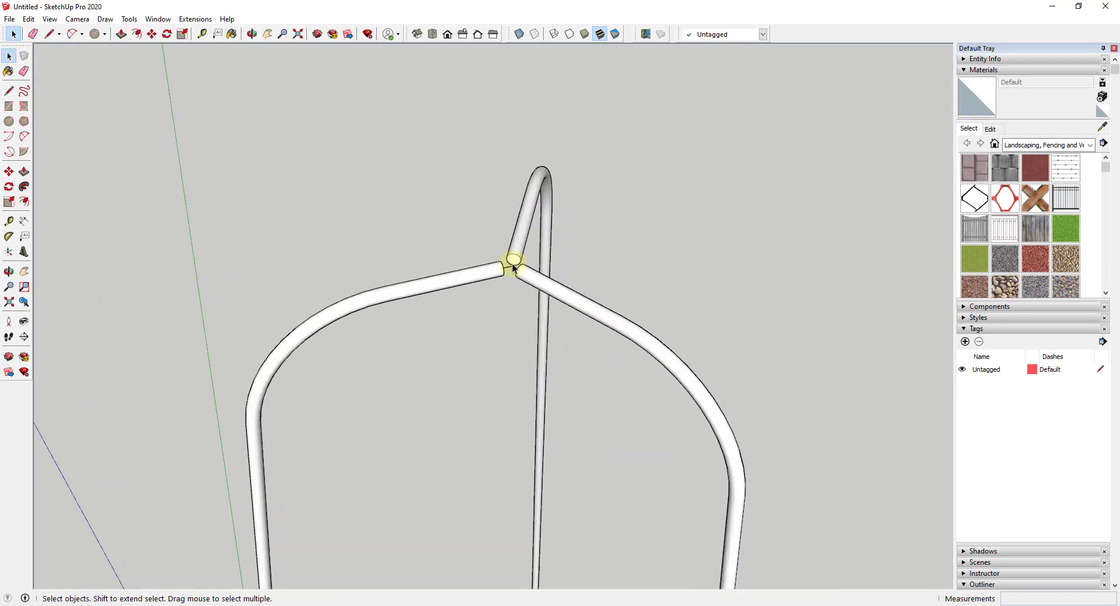
{"action": "scroll", "coordinate": [516, 271], "scroll_direction": "up", "scroll_amount": 1}
Draw a horizontal circle with a 6" radius centred on the point where the three legs meet.
{"action": "key", "text": "c"}
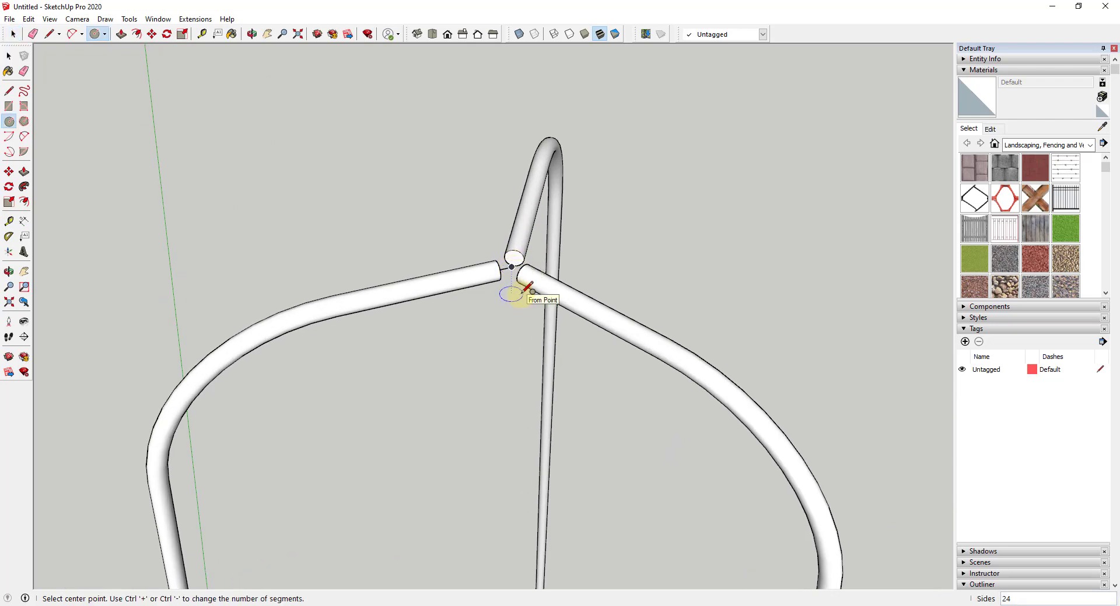
{"action": "key", "text": "space"}
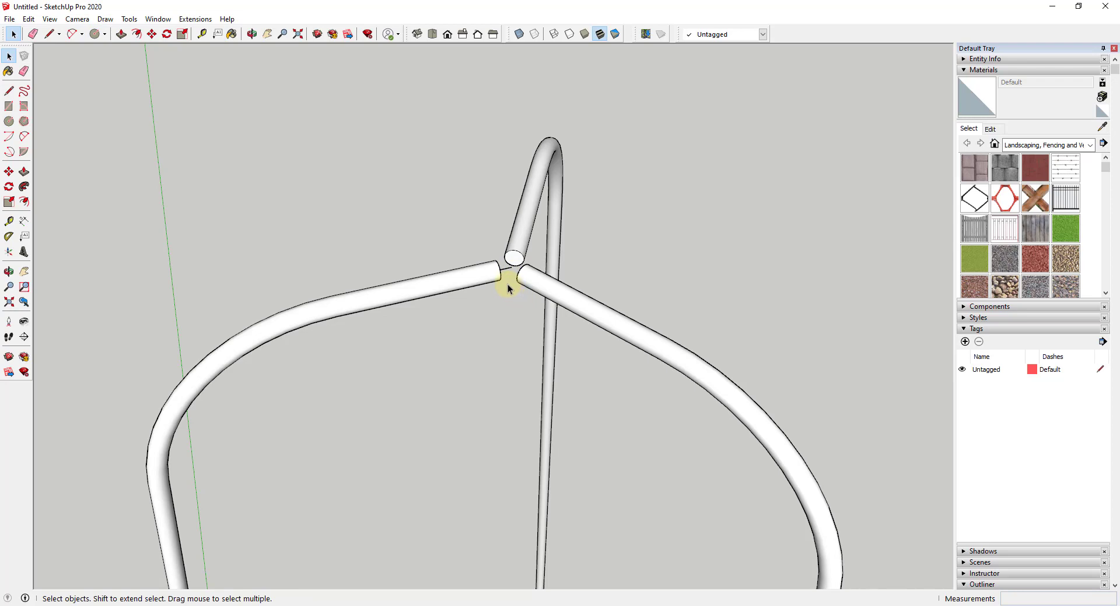
{"action": "key", "text": "c"}
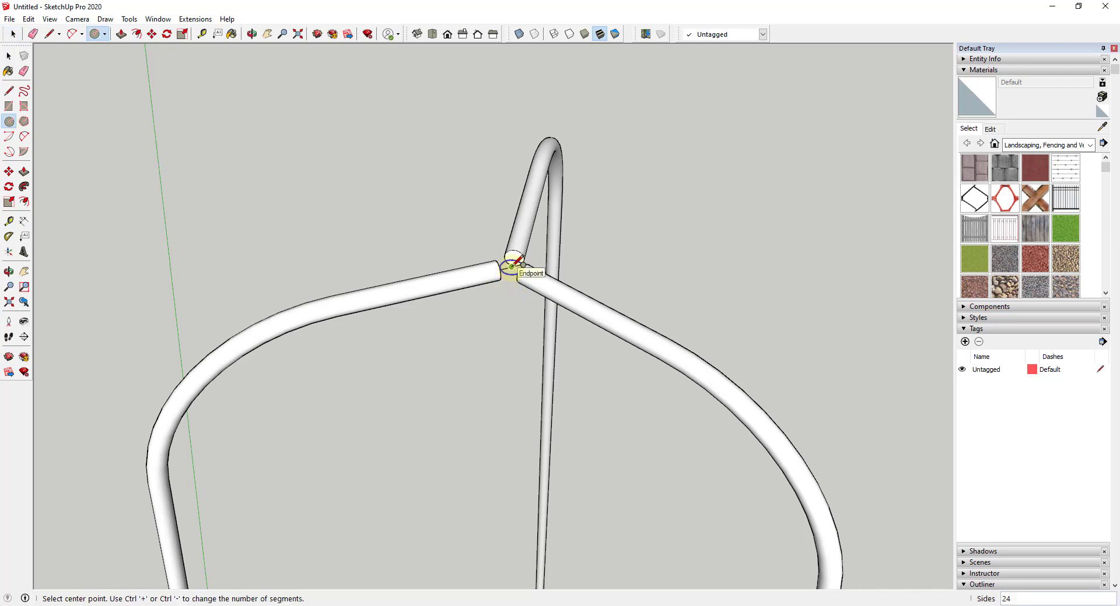
{"action": "scroll", "coordinate": [512, 265], "scroll_direction": "up", "scroll_amount": 4}
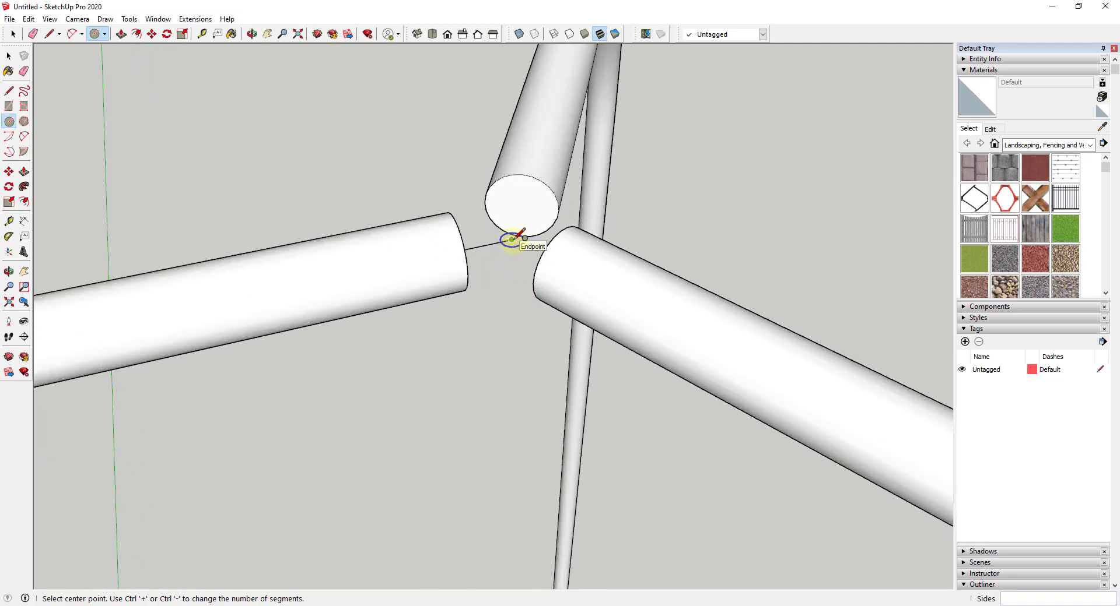
{"action": "scroll", "coordinate": [511, 239], "scroll_direction": "down", "scroll_amount": 4}
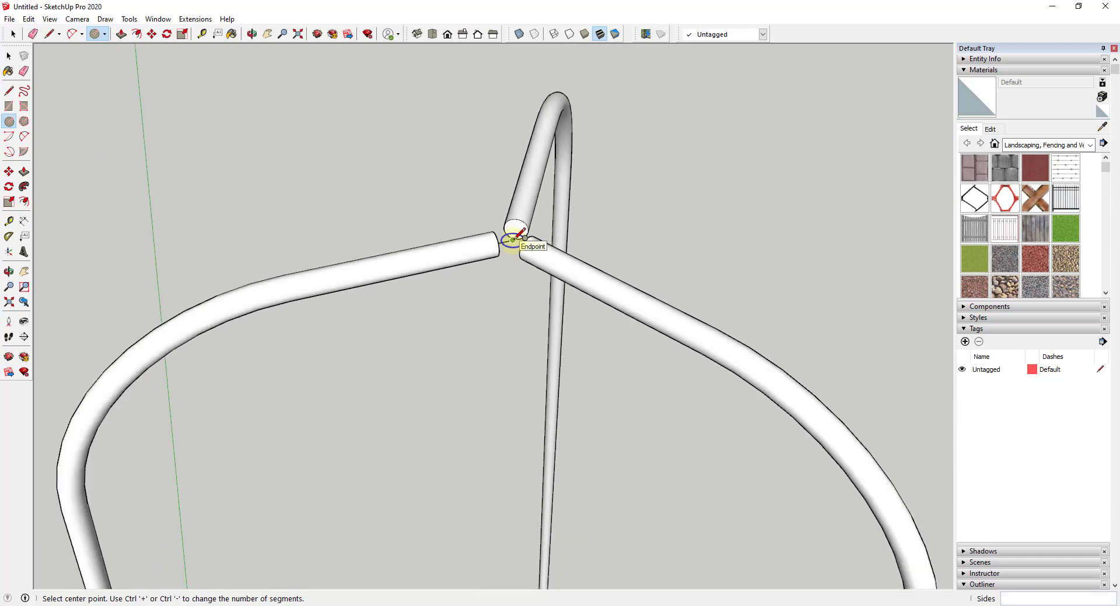
{"action": "scroll", "coordinate": [512, 239], "scroll_direction": "up", "scroll_amount": 3}
{"action": "scroll", "coordinate": [512, 239], "scroll_direction": "down", "scroll_amount": 4}
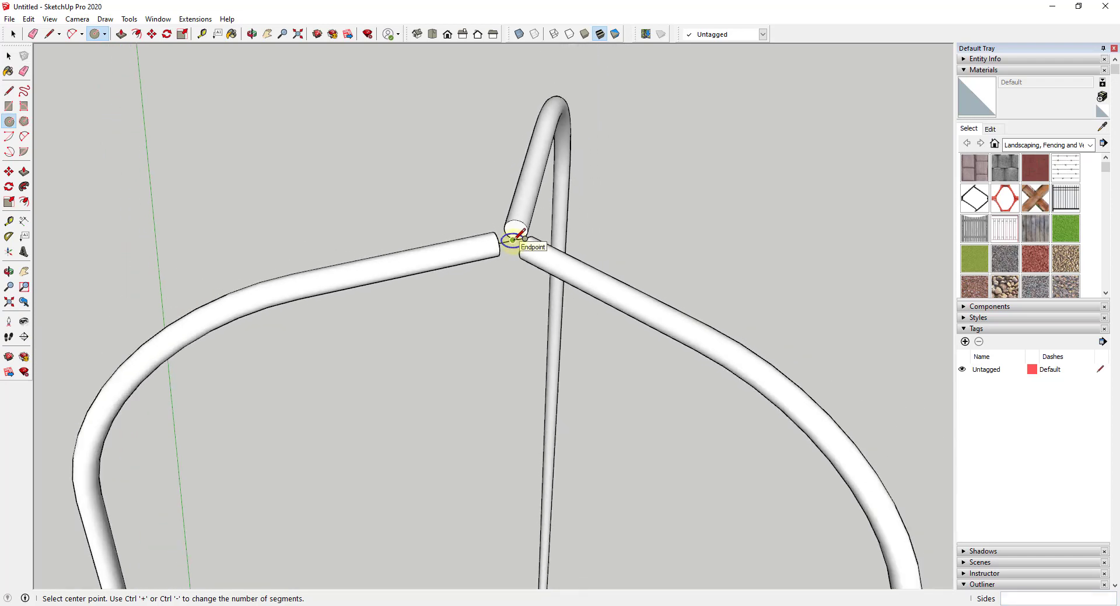
{"action": "left_click", "coordinate": [513, 240]}
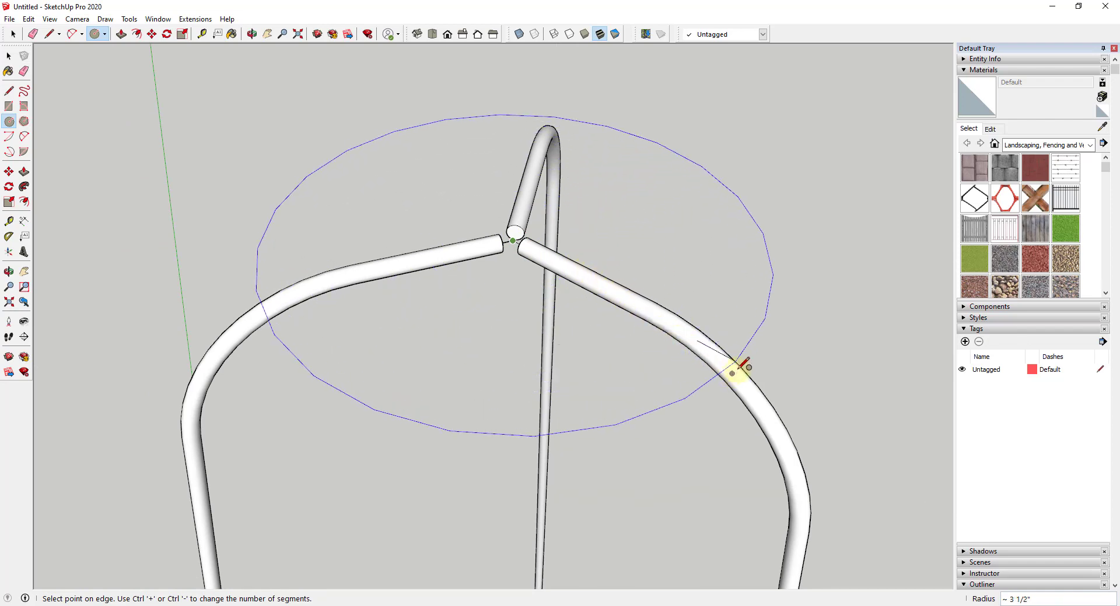
{"action": "scroll", "coordinate": [787, 337], "scroll_direction": "down", "scroll_amount": 4}
{"action": "scroll", "coordinate": [792, 340], "scroll_direction": "down", "scroll_amount": 1}
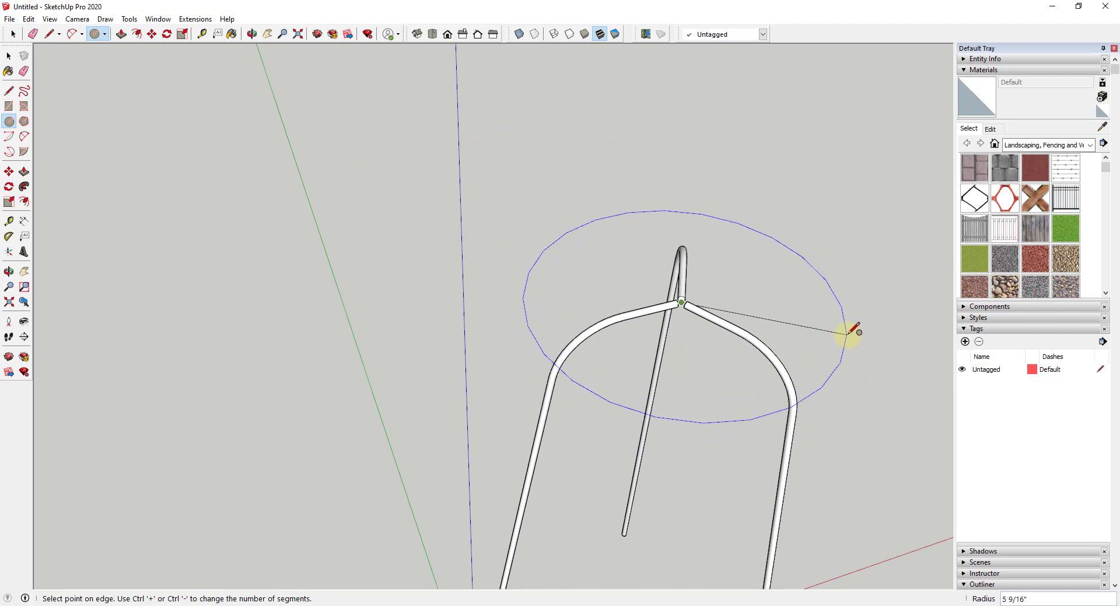
{"action": "key", "text": "Return"}
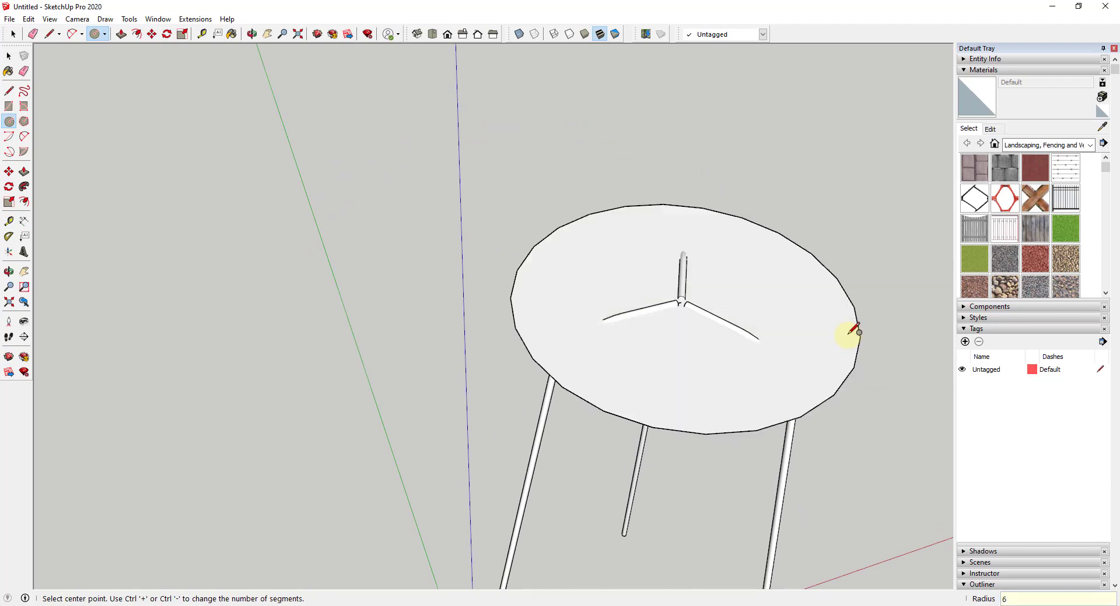
{"action": "scroll", "coordinate": [715, 269], "scroll_direction": "down", "scroll_amount": 3}
{"action": "middle_click_drag", "start_coordinate": [720, 256], "coordinate": [737, 161]}
{"action": "scroll", "coordinate": [793, 269], "scroll_direction": "up", "scroll_amount": 4}
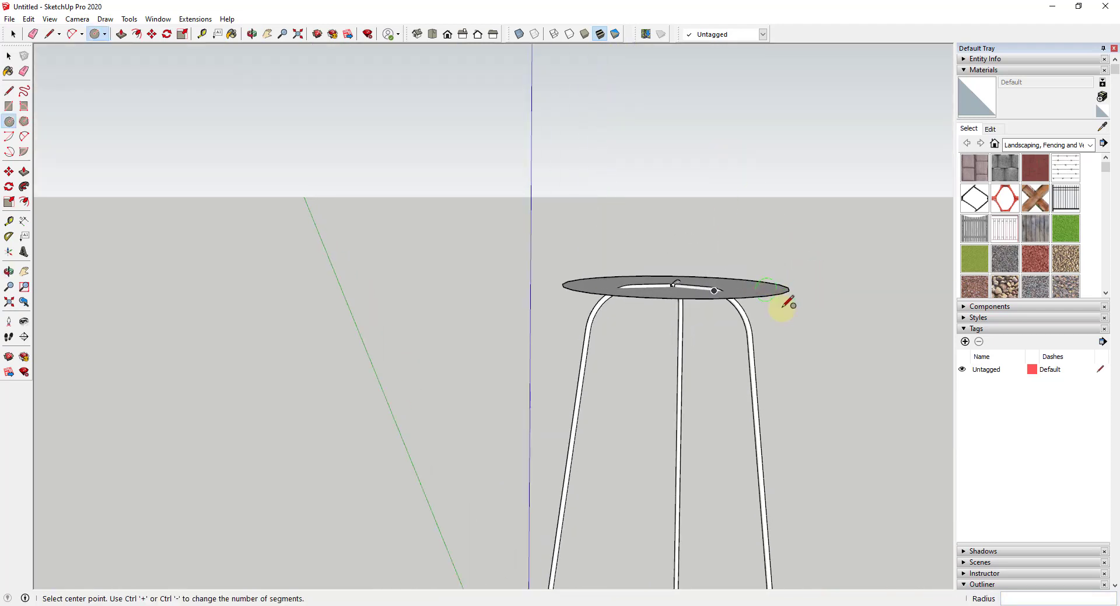
{"action": "middle_click_drag", "start_coordinate": [707, 282], "coordinate": [767, 309]}
{"action": "key", "text": "space"}
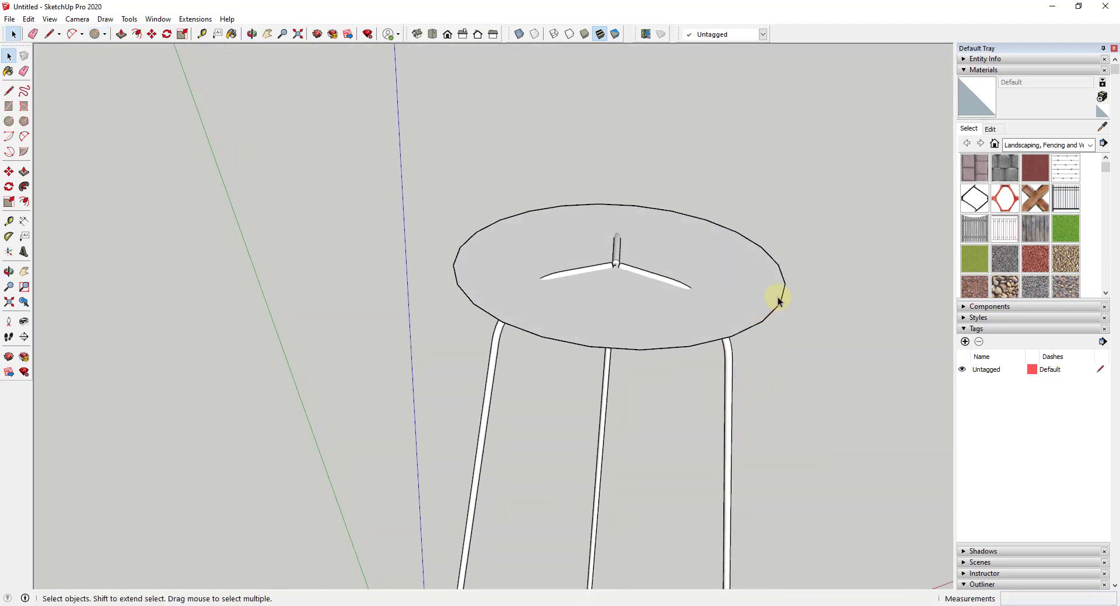
Smooth the seat circle's outline by setting its segment count to 48 and refining it to 64.
{"action": "scroll", "coordinate": [779, 301], "scroll_direction": "up", "scroll_amount": 3}
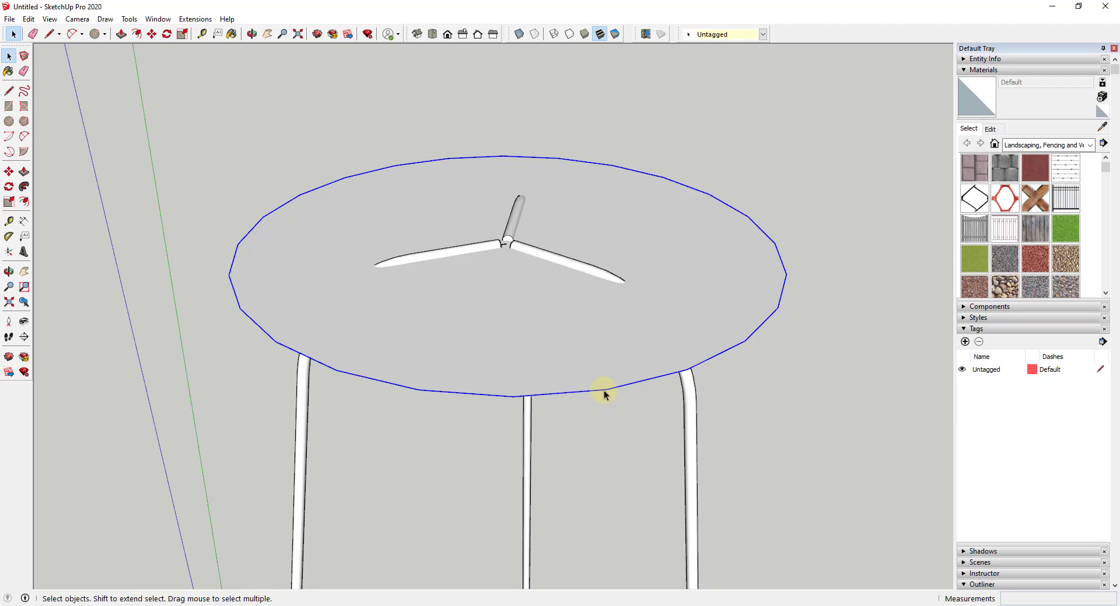
{"action": "left_click", "coordinate": [963, 71]}
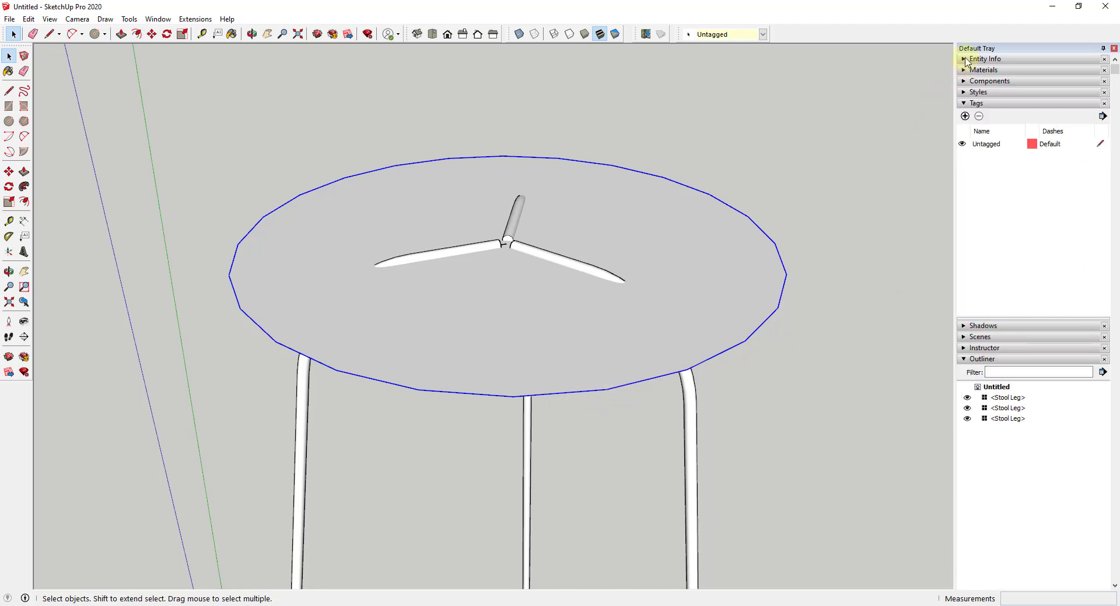
{"action": "left_click", "coordinate": [963, 59]}
{"action": "double_click", "coordinate": [1050, 116]}
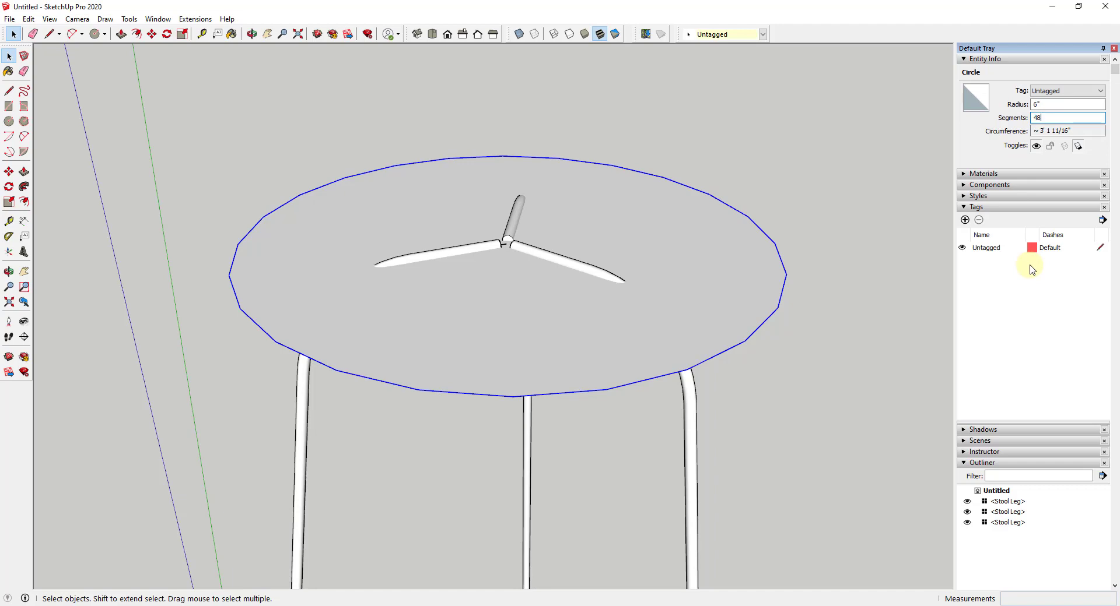
{"action": "type", "text": "48"}
{"action": "key", "text": "Return"}
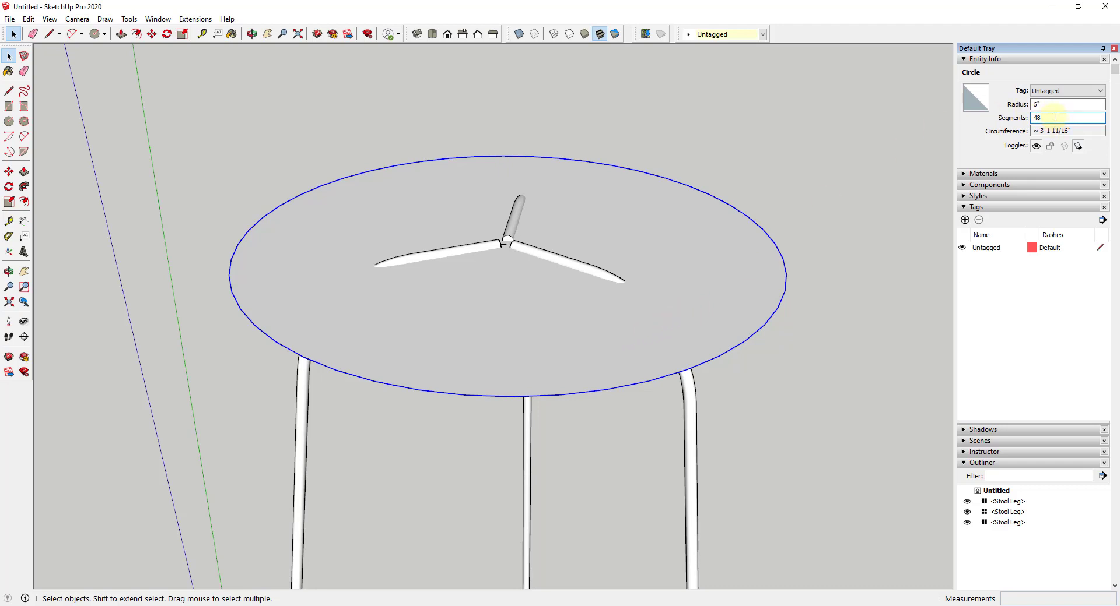
{"action": "scroll", "coordinate": [670, 205], "scroll_direction": "down", "scroll_amount": 5}
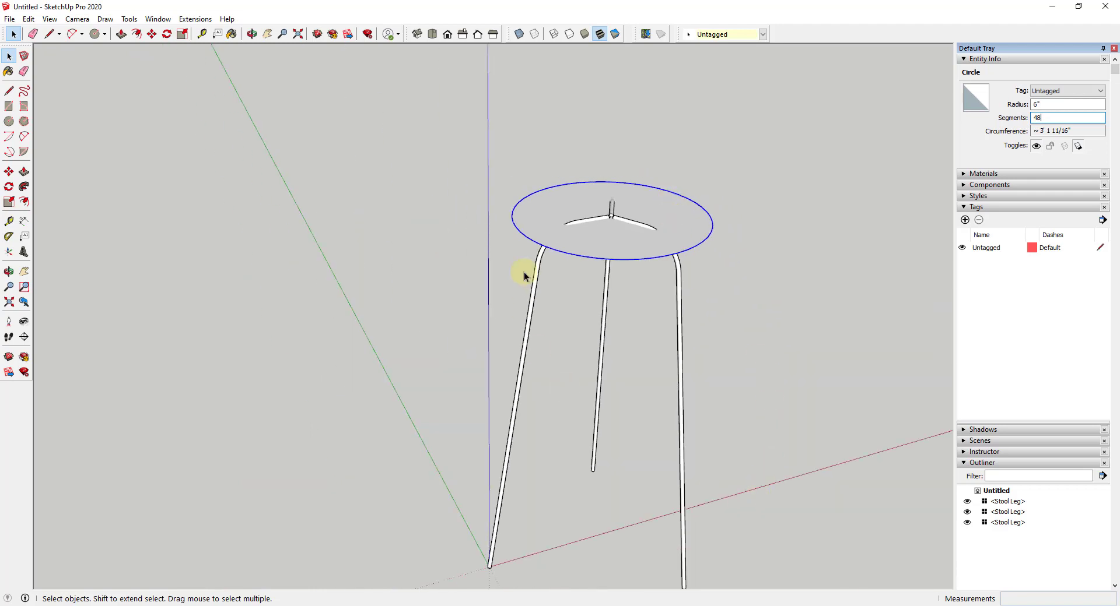
{"action": "scroll", "coordinate": [523, 272], "scroll_direction": "down", "scroll_amount": 2}
{"action": "scroll", "coordinate": [704, 460], "scroll_direction": "up", "scroll_amount": 5}
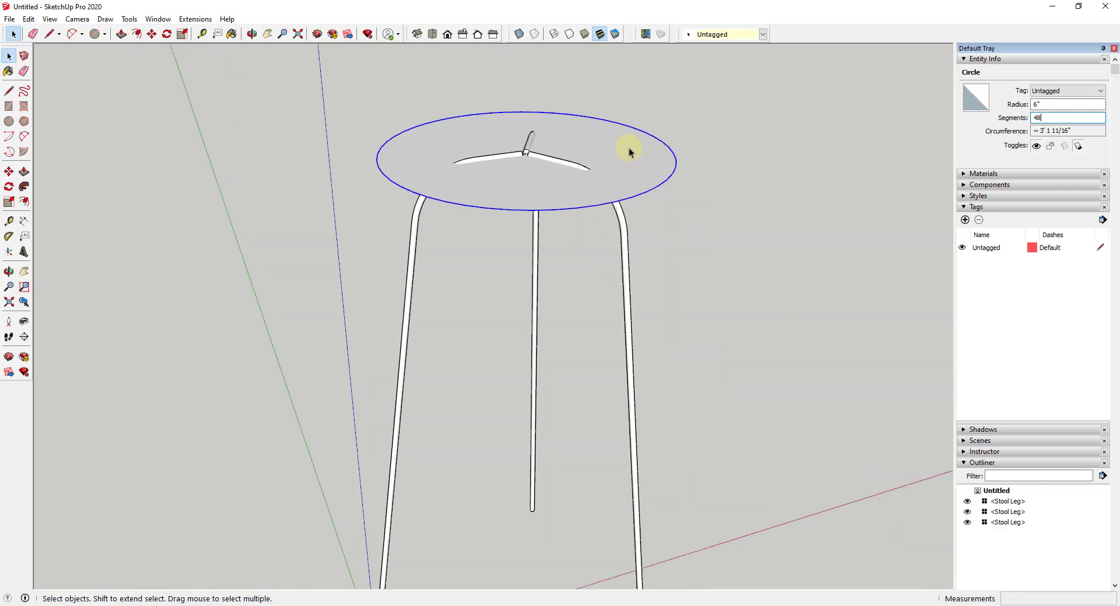
{"action": "scroll", "coordinate": [630, 152], "scroll_direction": "up", "scroll_amount": 1}
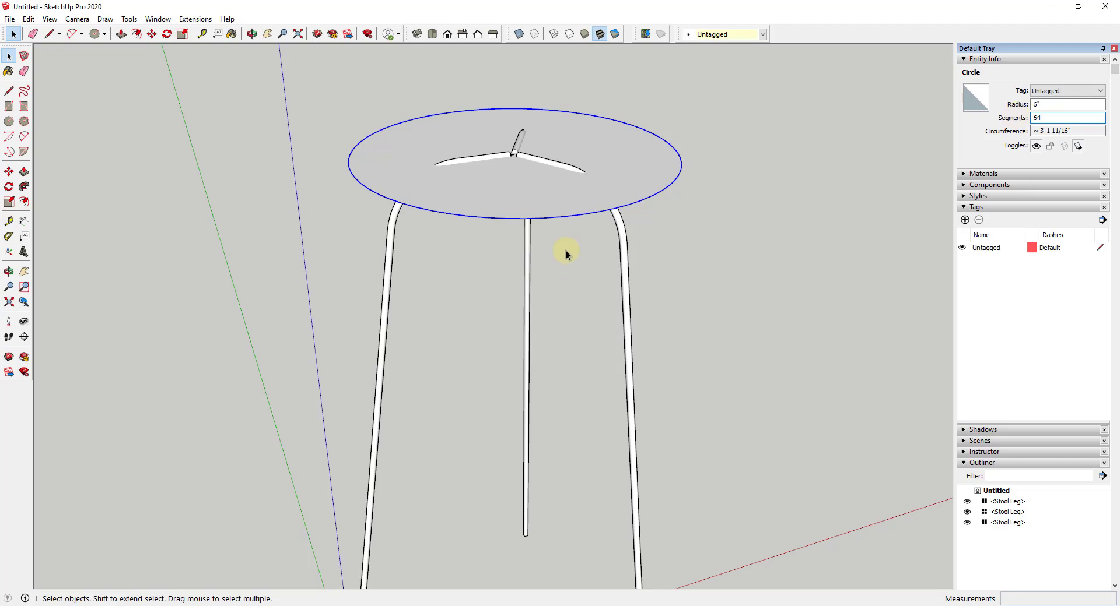
Push/Pull the circular seat face upward by 3/4".
{"action": "left_click", "coordinate": [636, 178]}
{"action": "key", "text": "p"}
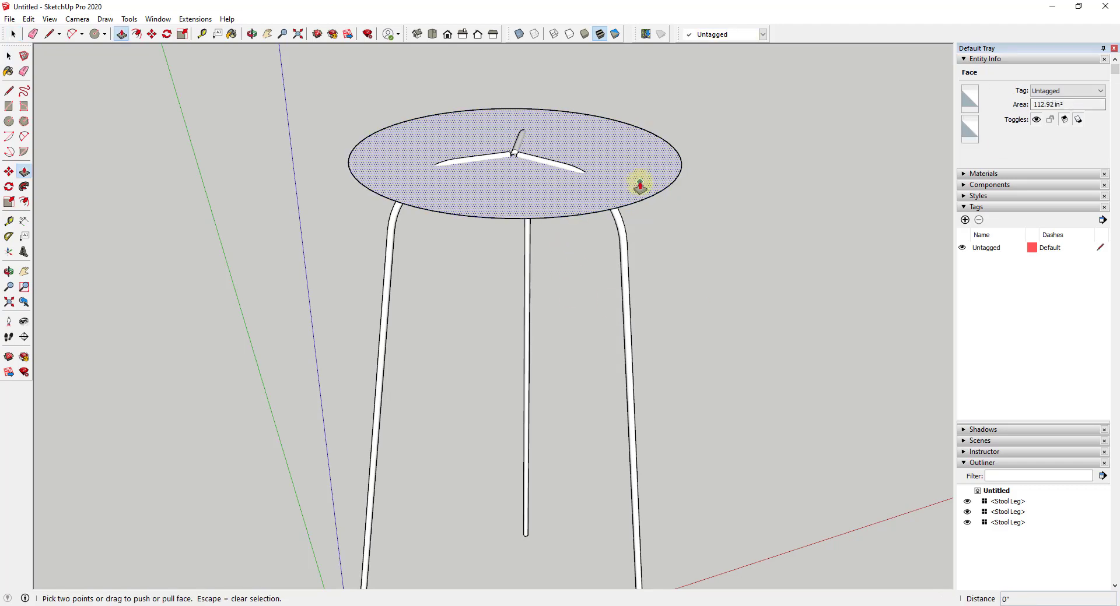
{"action": "left_click", "coordinate": [639, 179]}
{"action": "key", "text": "Escape"}
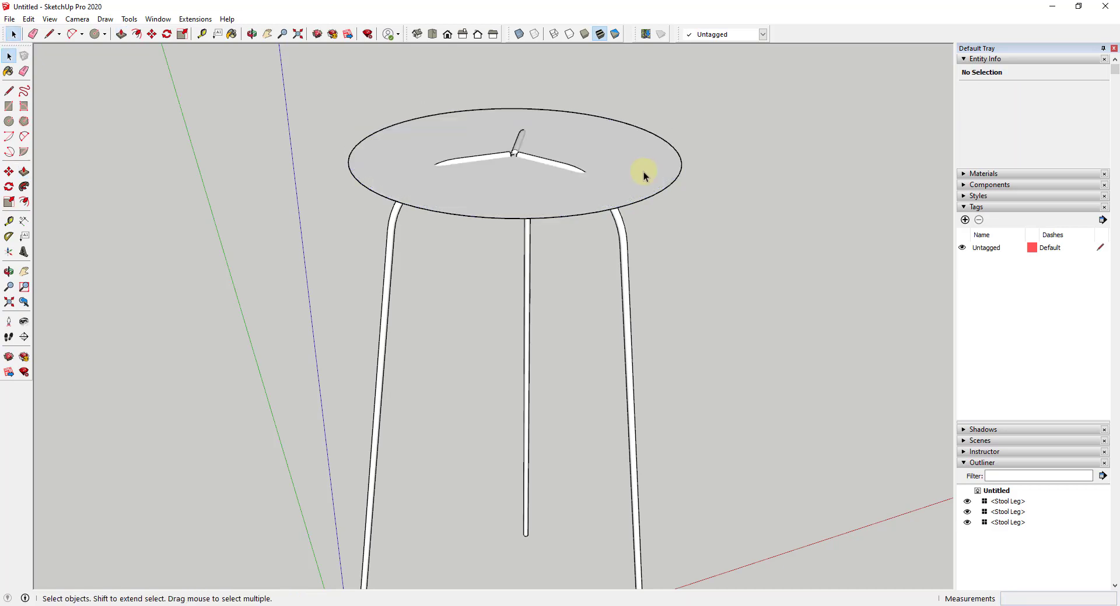
{"action": "left_click", "coordinate": [635, 179]}
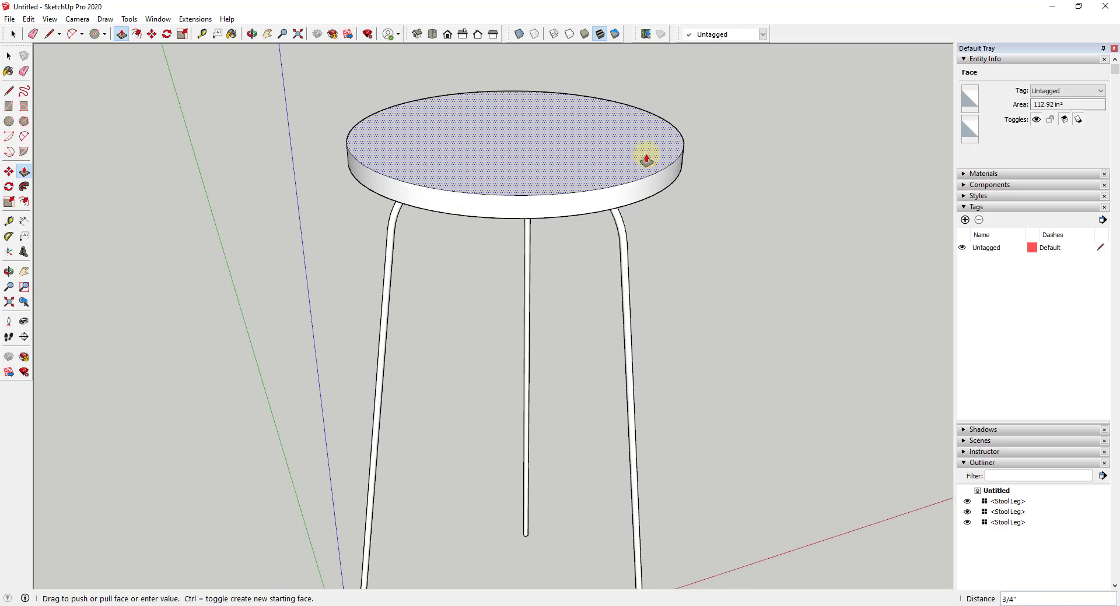
{"action": "left_click", "coordinate": [646, 158]}
{"action": "key", "text": "space"}
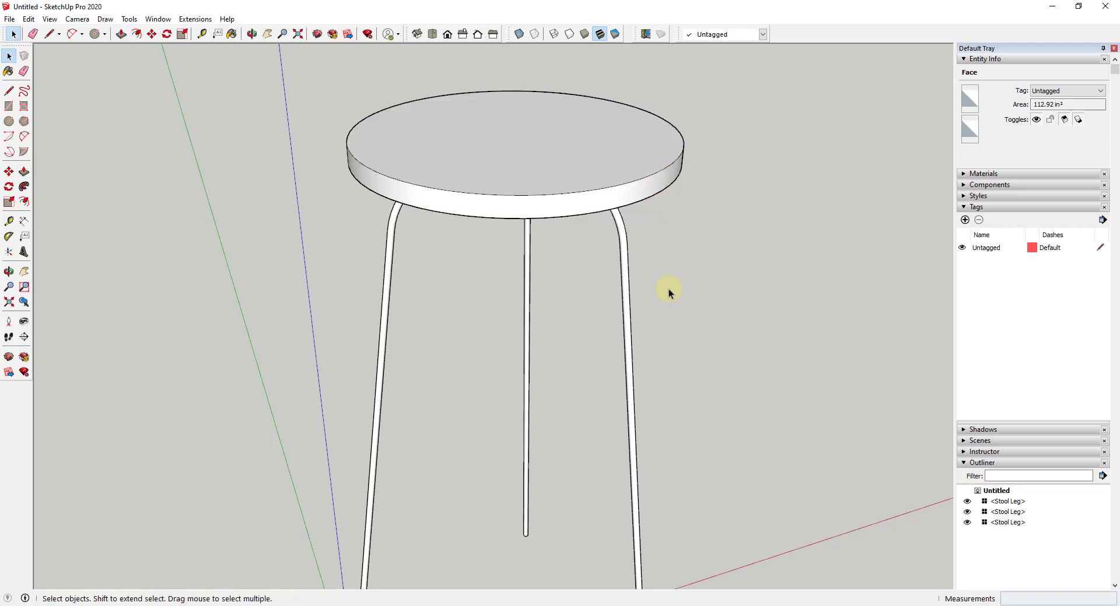
Select all of the seat disc's connected geometry and make it a group.
{"action": "middle_click_drag", "start_coordinate": [668, 288], "coordinate": [510, 177]}
{"action": "triple_click", "coordinate": [510, 176]}
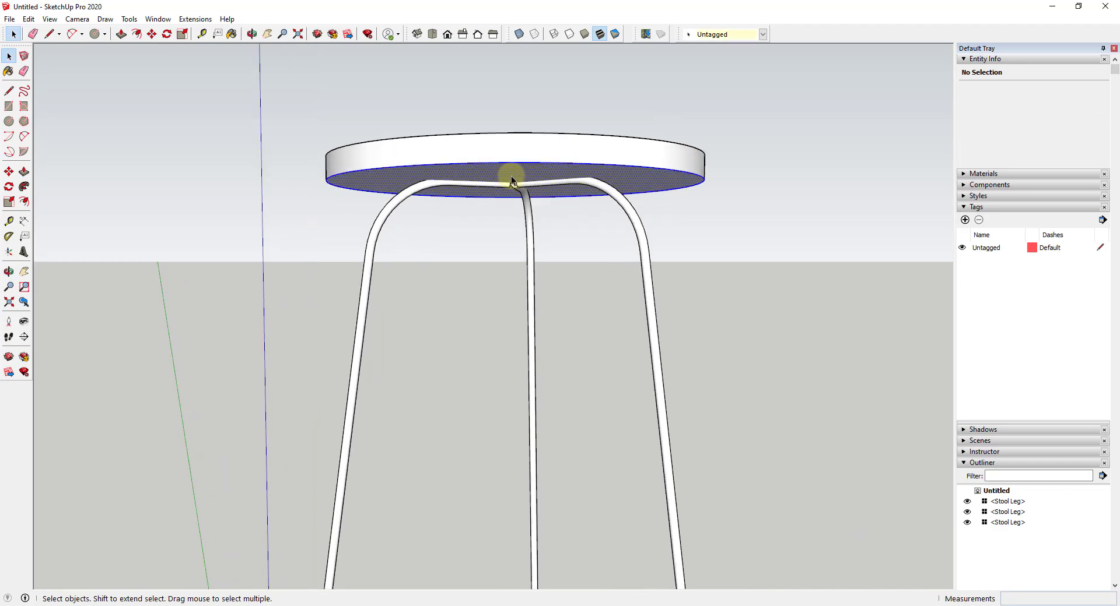
{"action": "right_click", "coordinate": [511, 175]}
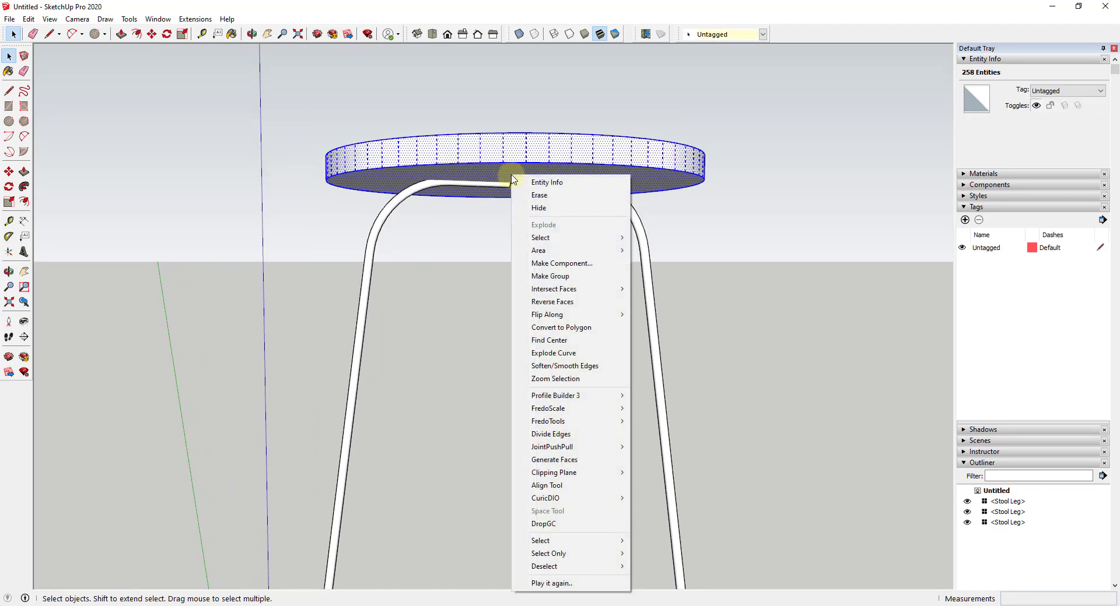
{"action": "left_click", "coordinate": [552, 276]}
Move the seat group straight up from the legs' meeting point to the height of the leg ends' upper edge.
{"action": "scroll", "coordinate": [519, 173], "scroll_direction": "up", "scroll_amount": 3}
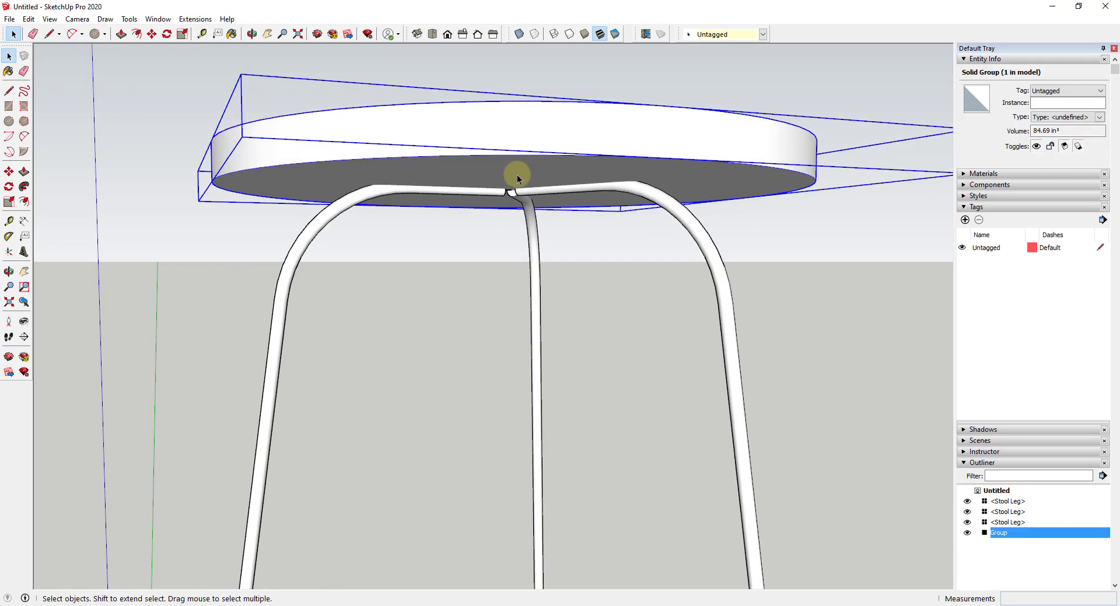
{"action": "scroll", "coordinate": [516, 174], "scroll_direction": "up", "scroll_amount": 3}
{"action": "key", "text": "m"}
{"action": "left_click", "coordinate": [509, 193]}
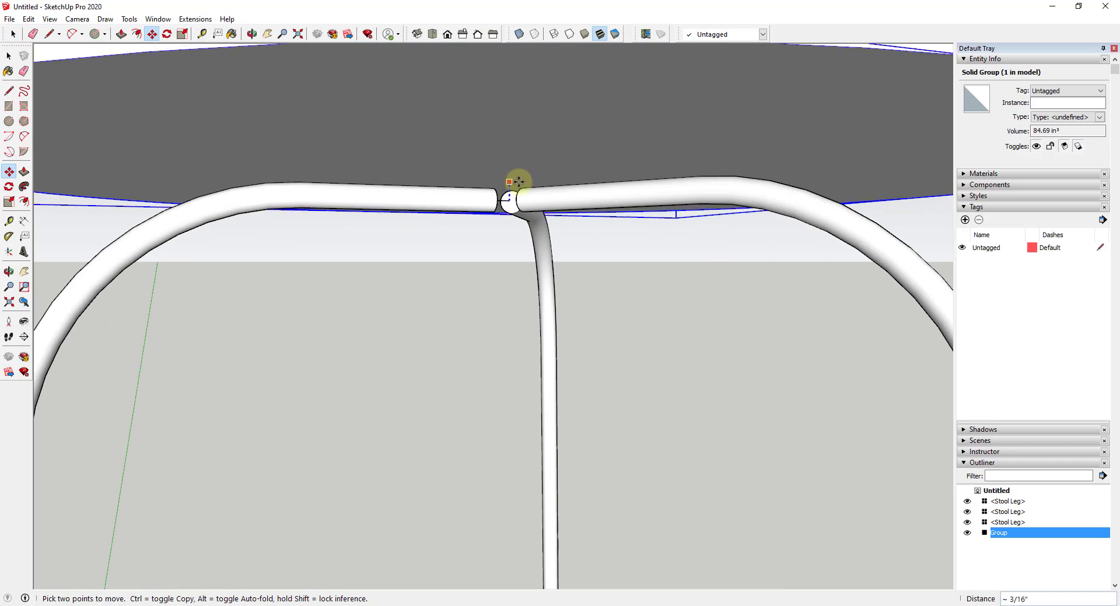
{"action": "scroll", "coordinate": [492, 187], "scroll_direction": "up", "scroll_amount": 2}
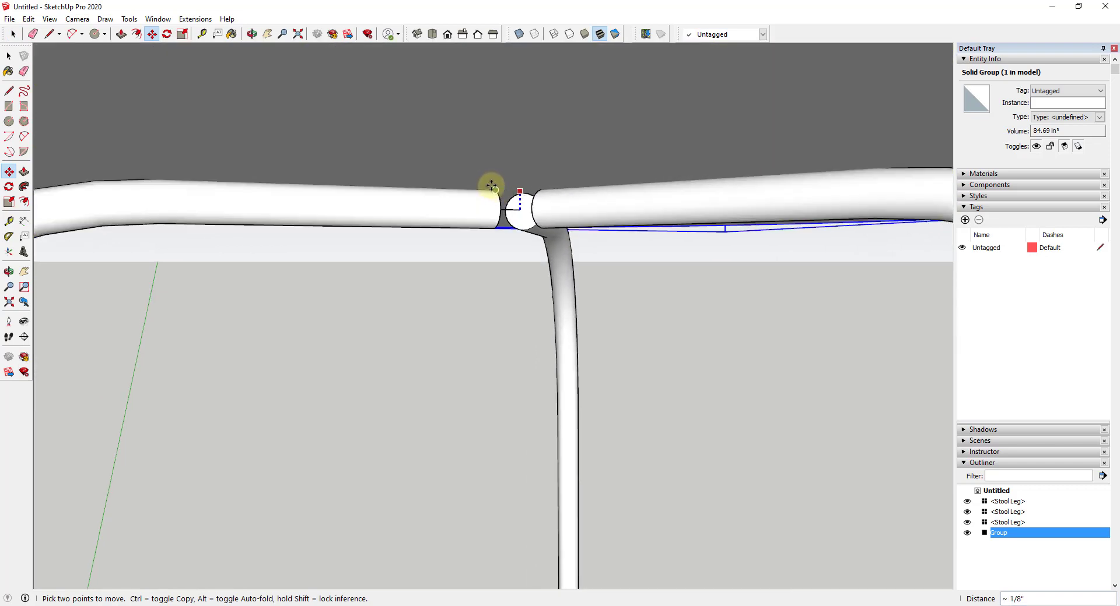
{"action": "scroll", "coordinate": [491, 185], "scroll_direction": "up", "scroll_amount": 3}
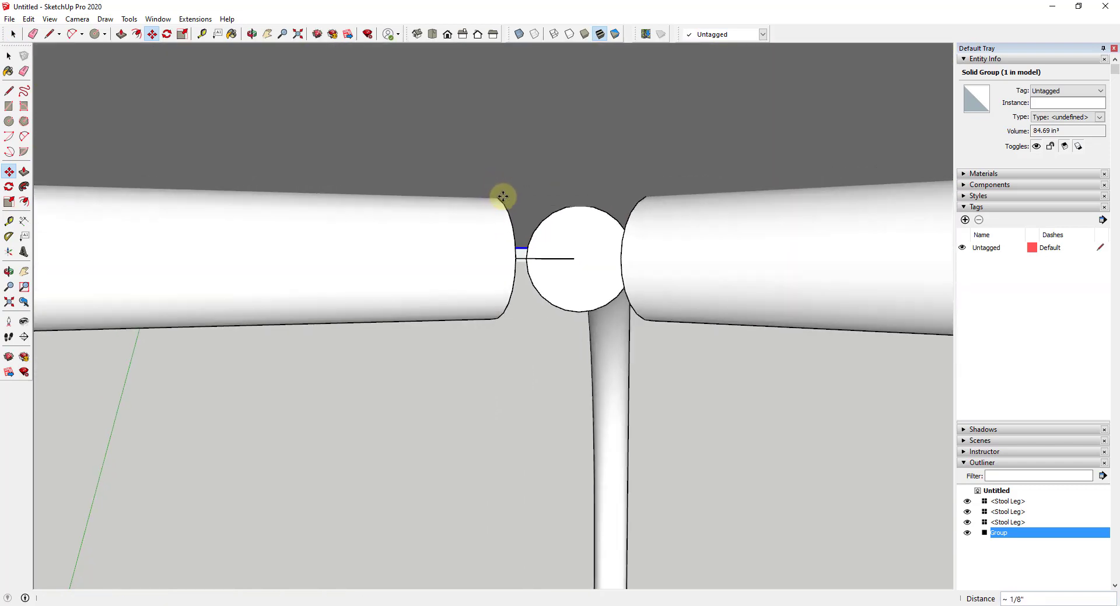
{"action": "left_click", "coordinate": [583, 205]}
{"action": "scroll", "coordinate": [583, 201], "scroll_direction": "up", "scroll_amount": 3}
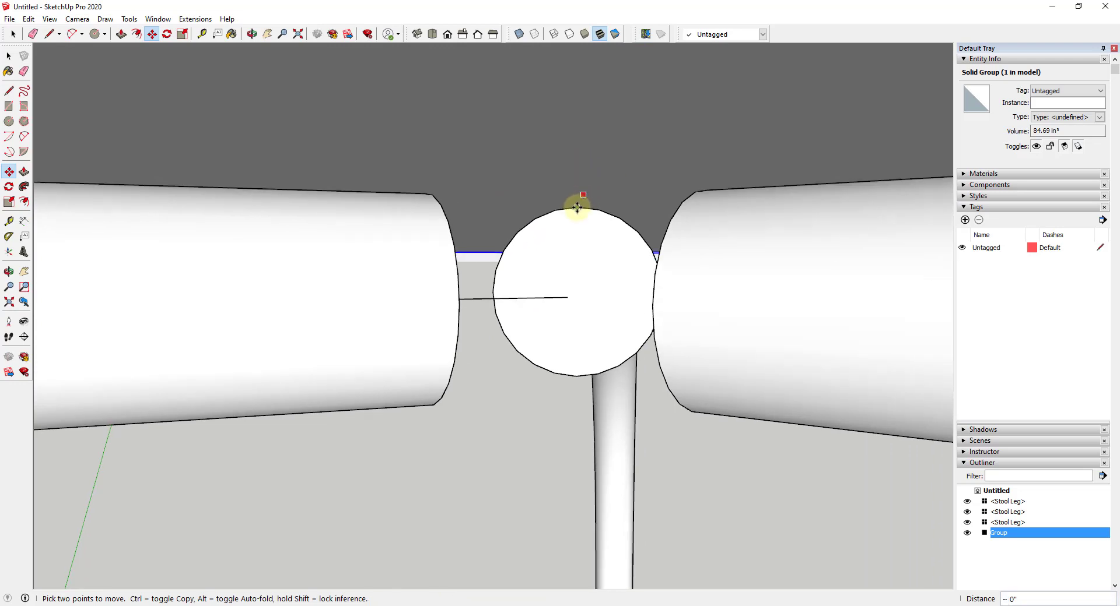
{"action": "scroll", "coordinate": [580, 274], "scroll_direction": "up", "scroll_amount": 5}
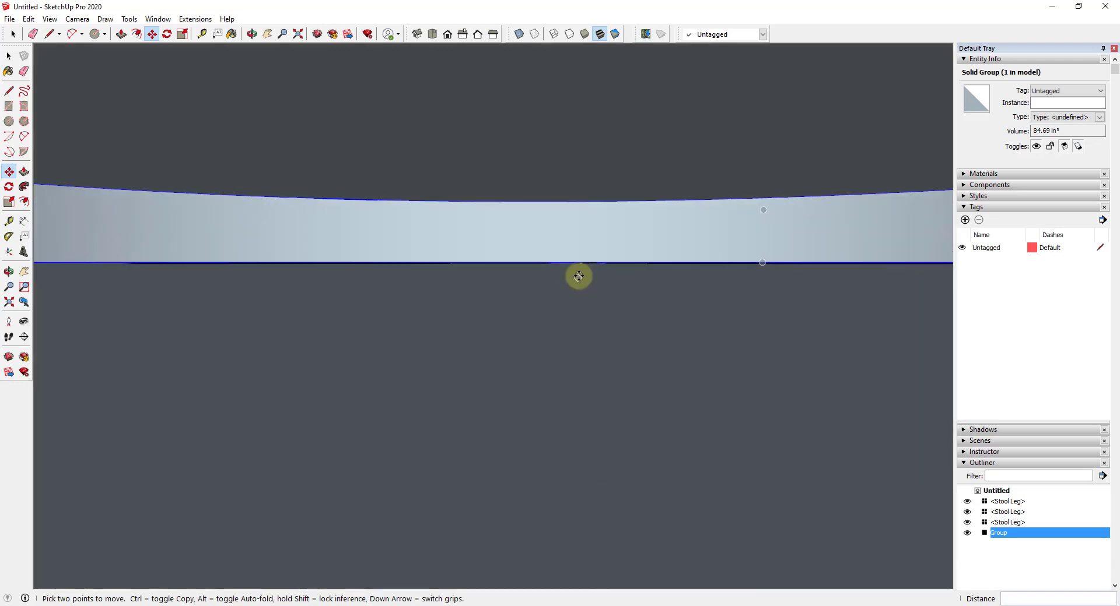
{"action": "scroll", "coordinate": [579, 276], "scroll_direction": "down", "scroll_amount": 5}
{"action": "middle_click_drag", "start_coordinate": [657, 237], "coordinate": [650, 301]}
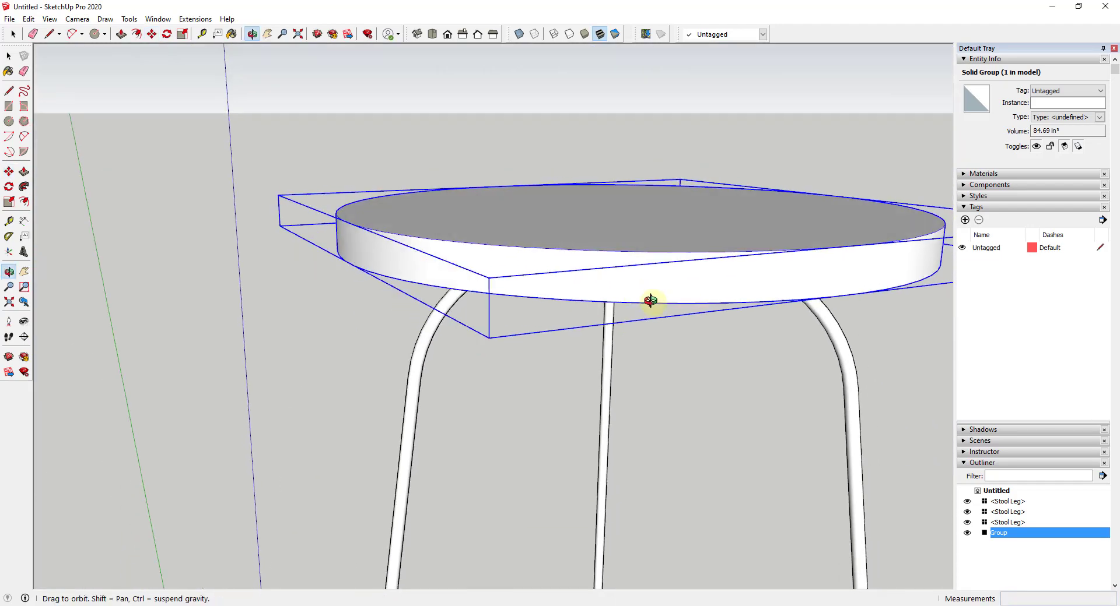
{"action": "scroll", "coordinate": [642, 251], "scroll_direction": "down", "scroll_amount": 6}
{"action": "scroll", "coordinate": [663, 233], "scroll_direction": "up", "scroll_amount": 3}
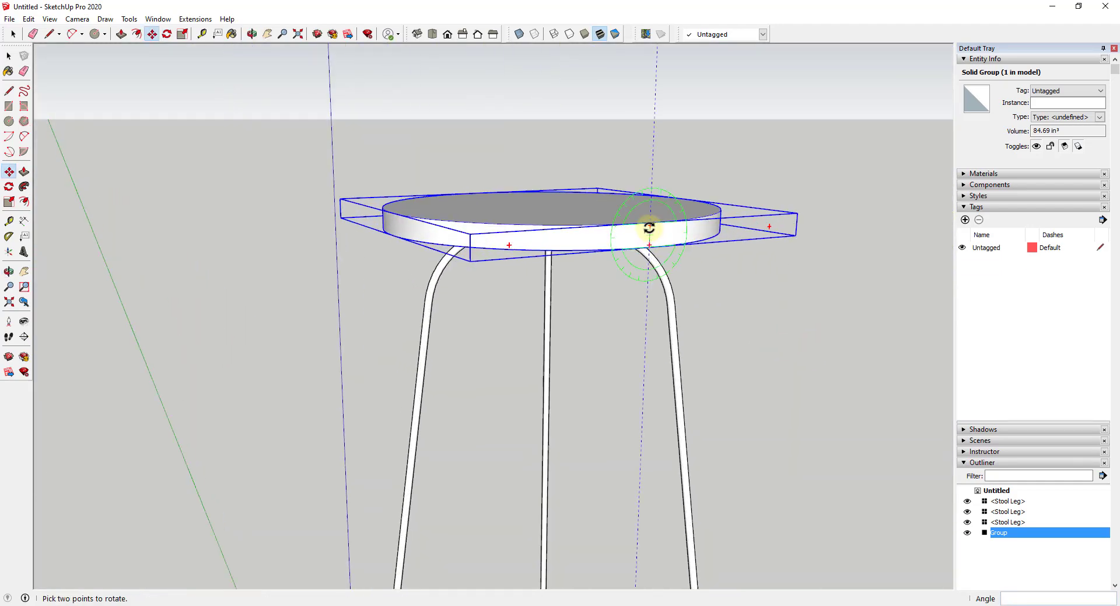
{"action": "key", "text": "space"}
{"action": "scroll", "coordinate": [700, 216], "scroll_direction": "up", "scroll_amount": 2}
{"action": "scroll", "coordinate": [653, 216], "scroll_direction": "up", "scroll_amount": 1}
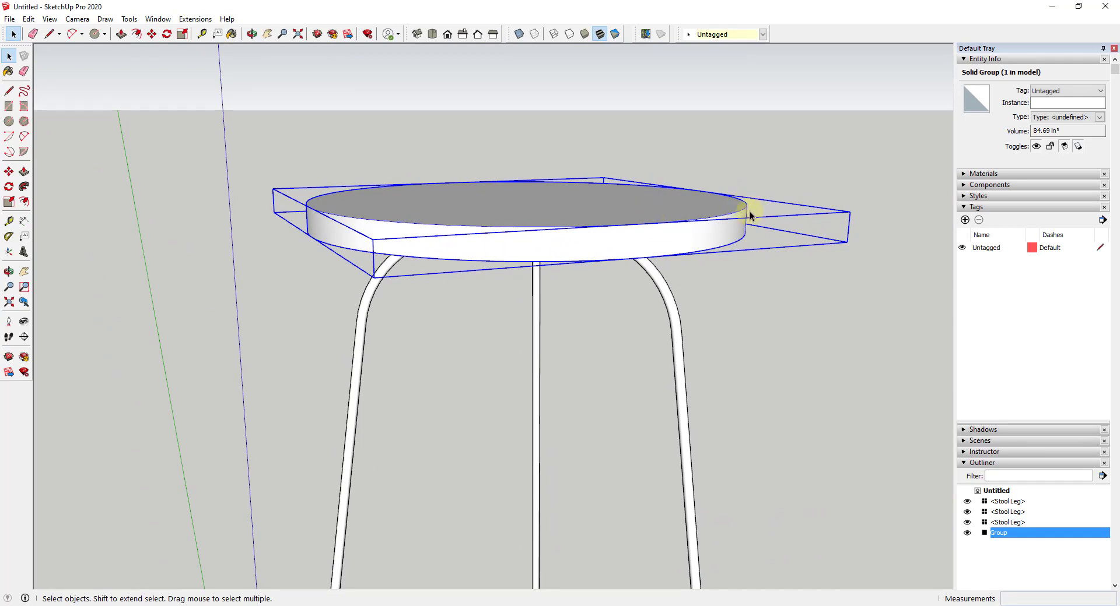
{"action": "middle_click_drag", "start_coordinate": [745, 216], "coordinate": [604, 298]}
{"action": "right_click", "coordinate": [814, 37]}
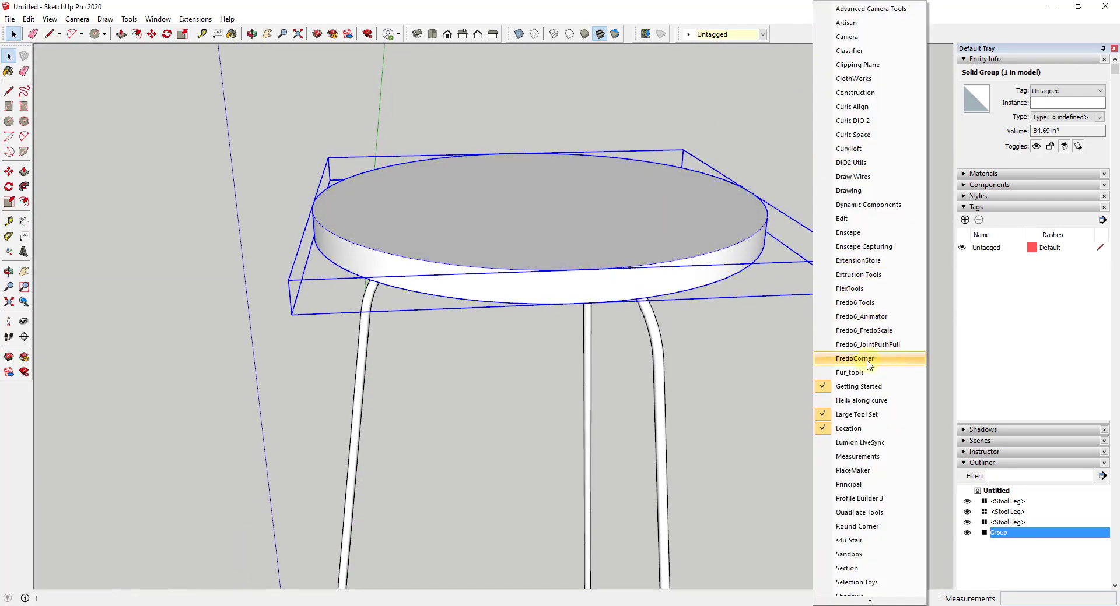
{"action": "left_click", "coordinate": [762, 141]}
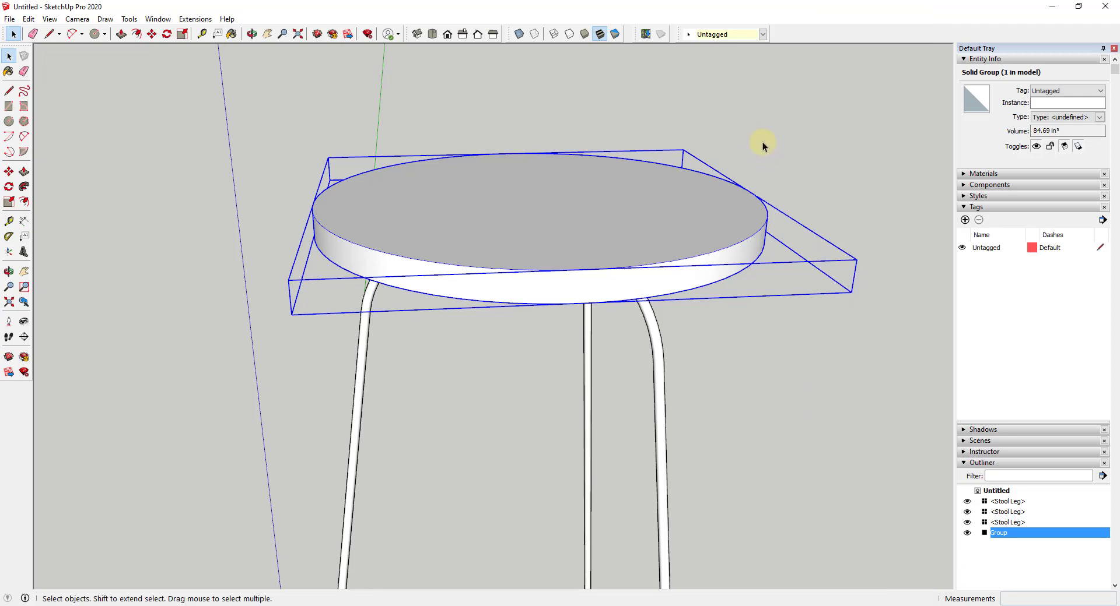
Deselect the seat group and display the FredoCorner tool set.
{"action": "left_click", "coordinate": [765, 144]}
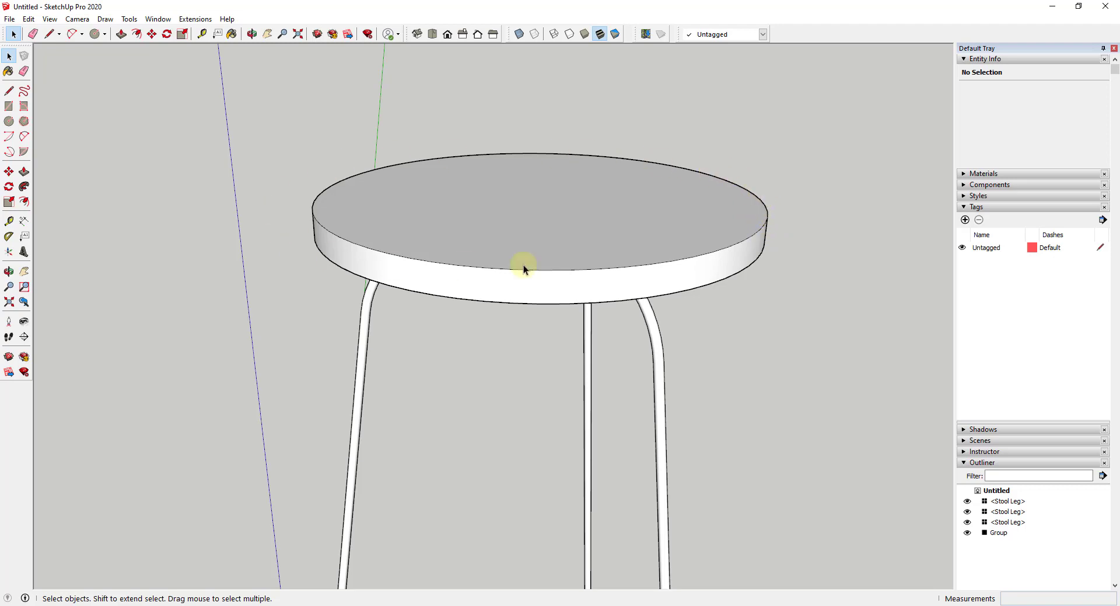
{"action": "scroll", "coordinate": [748, 240], "scroll_direction": "up", "scroll_amount": 4}
{"action": "scroll", "coordinate": [780, 222], "scroll_direction": "down", "scroll_amount": 4}
{"action": "right_click", "coordinate": [836, 37]}
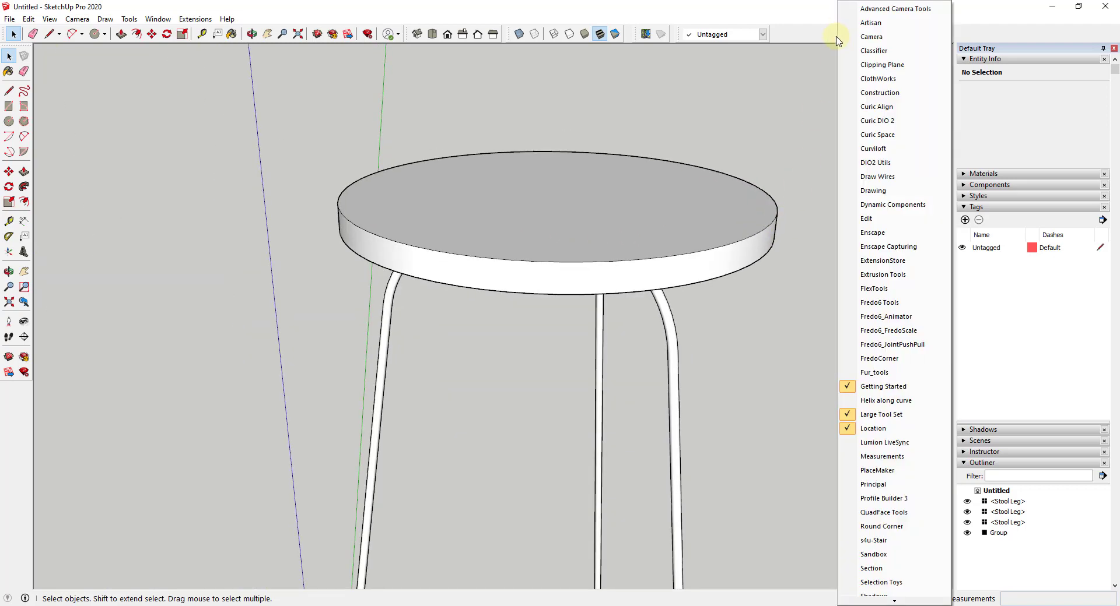
{"action": "left_click", "coordinate": [879, 358]}
{"action": "scroll", "coordinate": [280, 195], "scroll_direction": "down", "scroll_amount": 3}
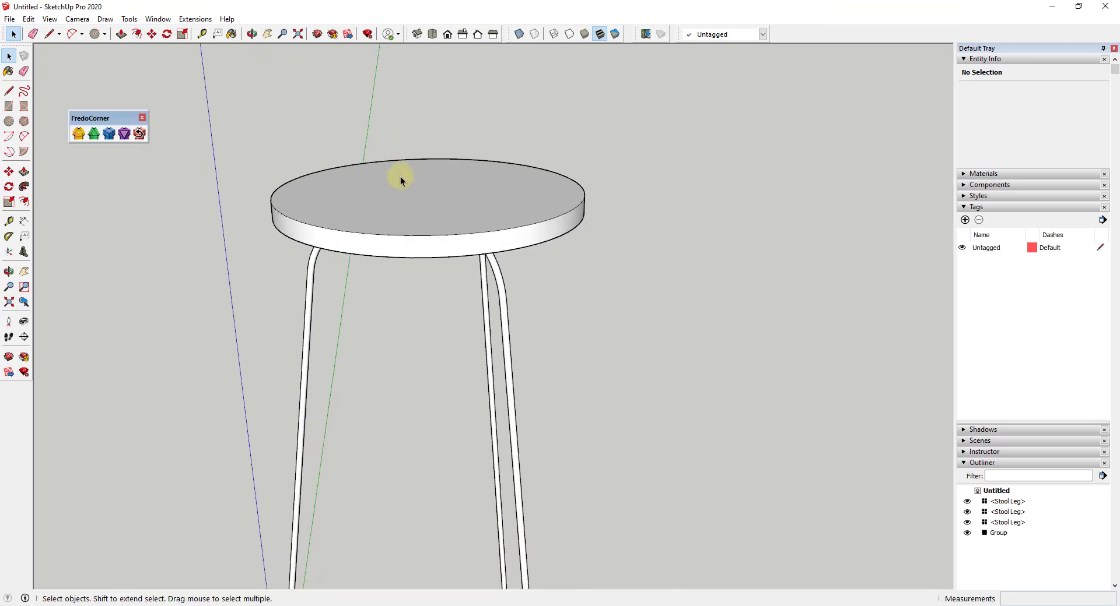
Start FredoCorner Round on the seat group's upper and lower rim edges with a 1/8" offset radius.
{"action": "left_click", "coordinate": [479, 215]}
{"action": "scroll", "coordinate": [373, 227], "scroll_direction": "up", "scroll_amount": 3}
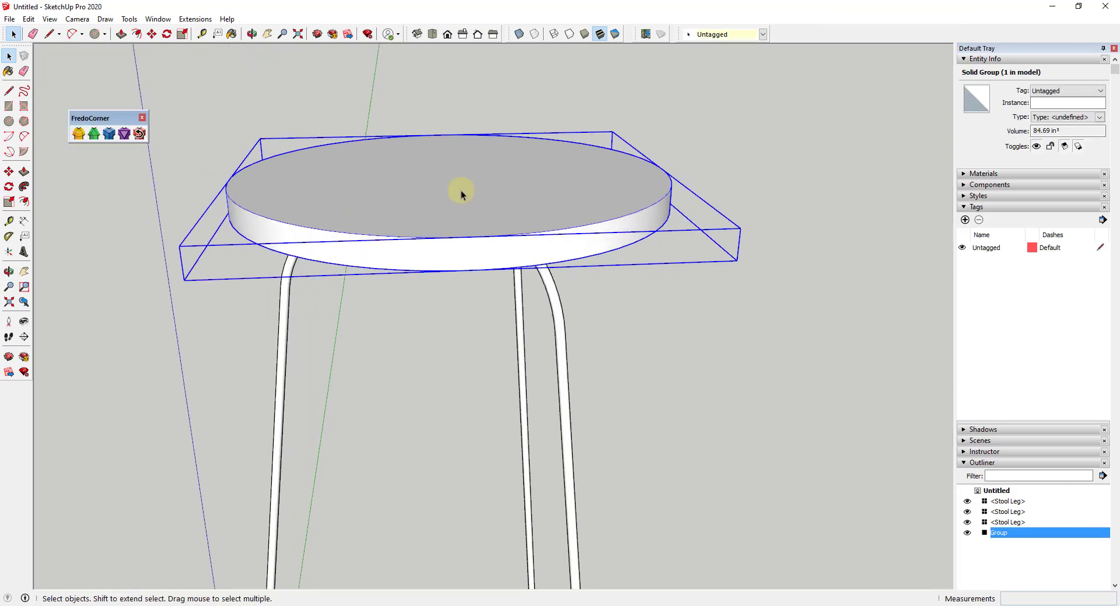
{"action": "middle_click_drag", "start_coordinate": [460, 196], "coordinate": [460, 202]}
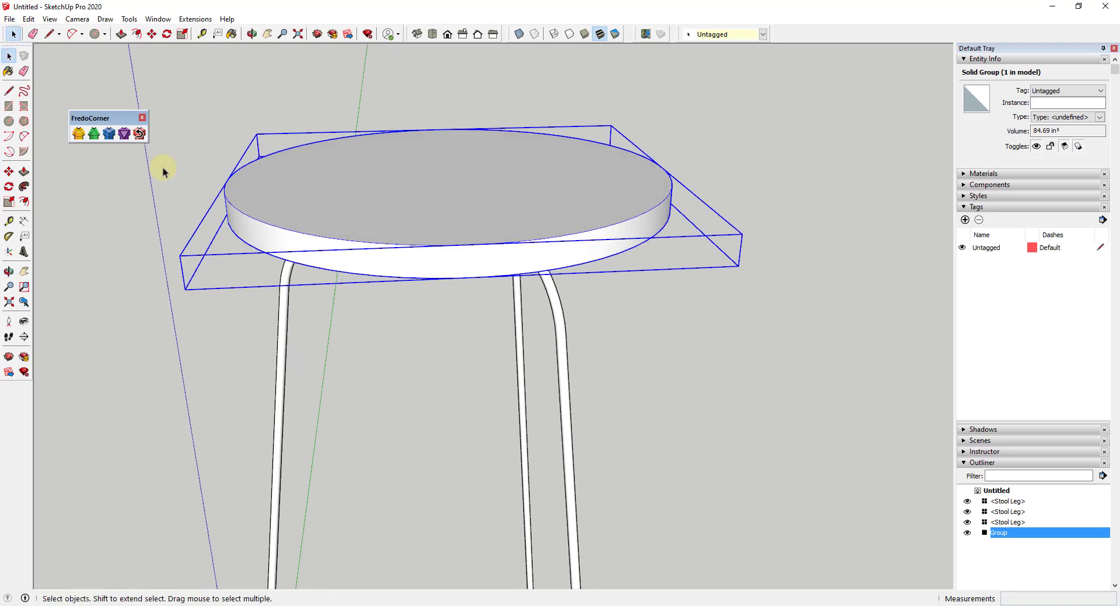
{"action": "left_click", "coordinate": [78, 134]}
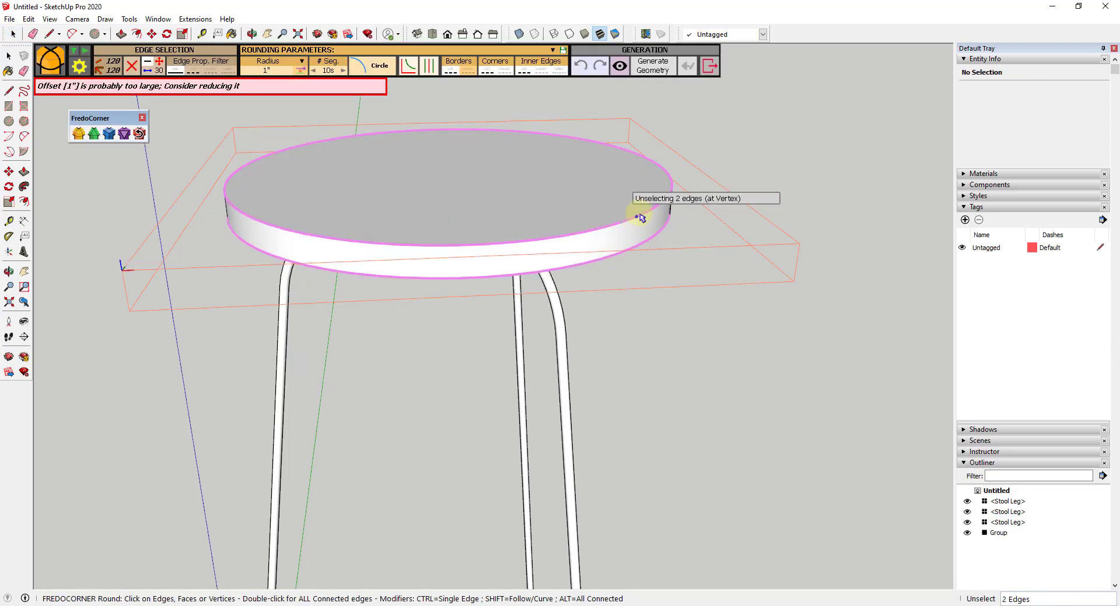
{"action": "scroll", "coordinate": [640, 218], "scroll_direction": "up", "scroll_amount": 3}
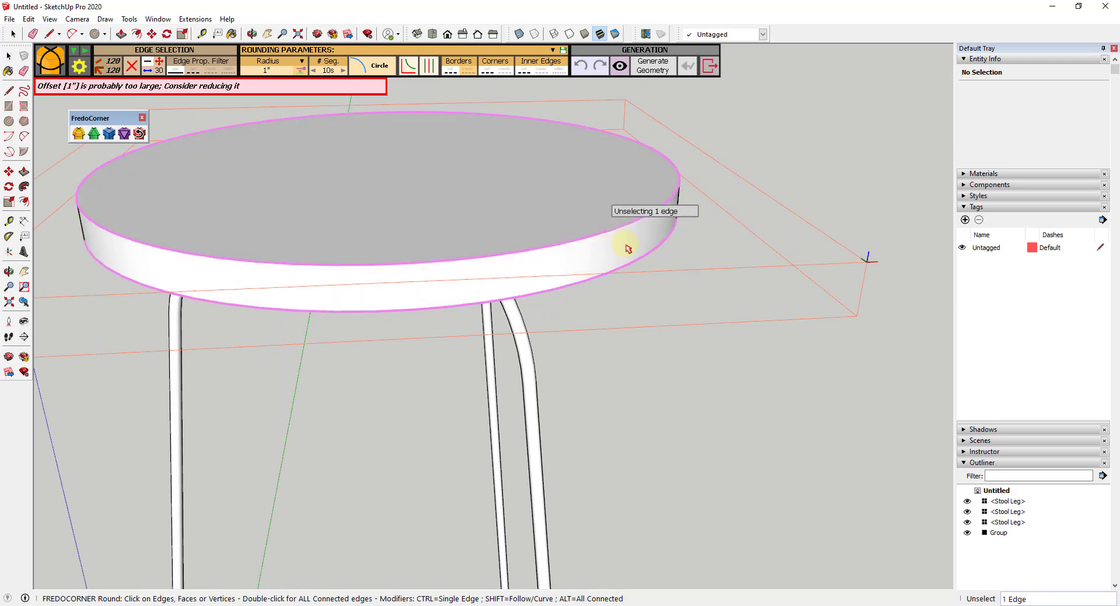
{"action": "left_click", "coordinate": [279, 71]}
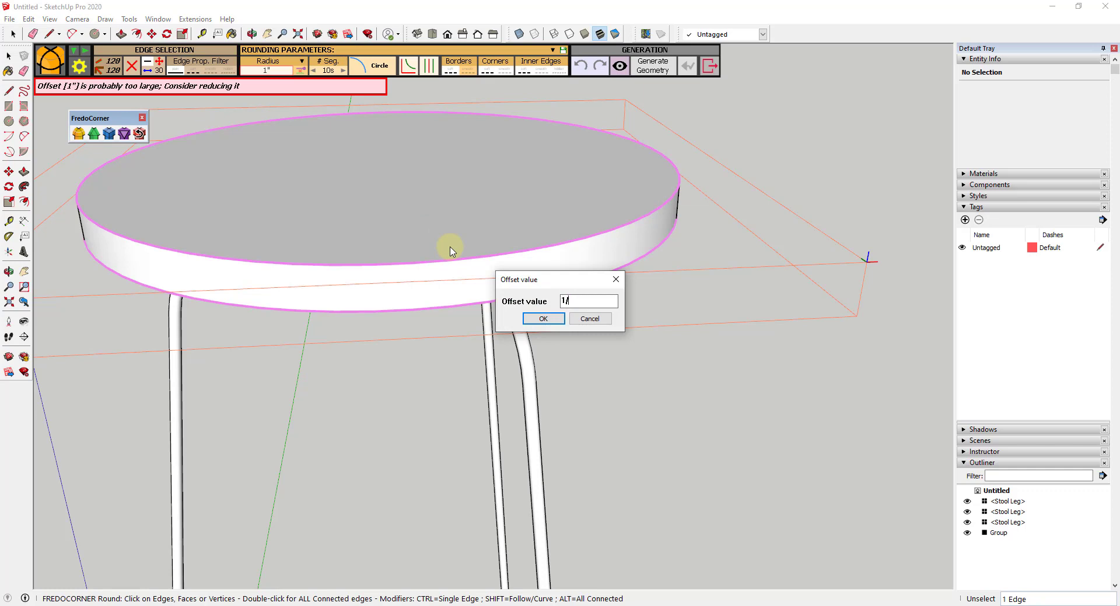
{"action": "key", "text": "Return"}
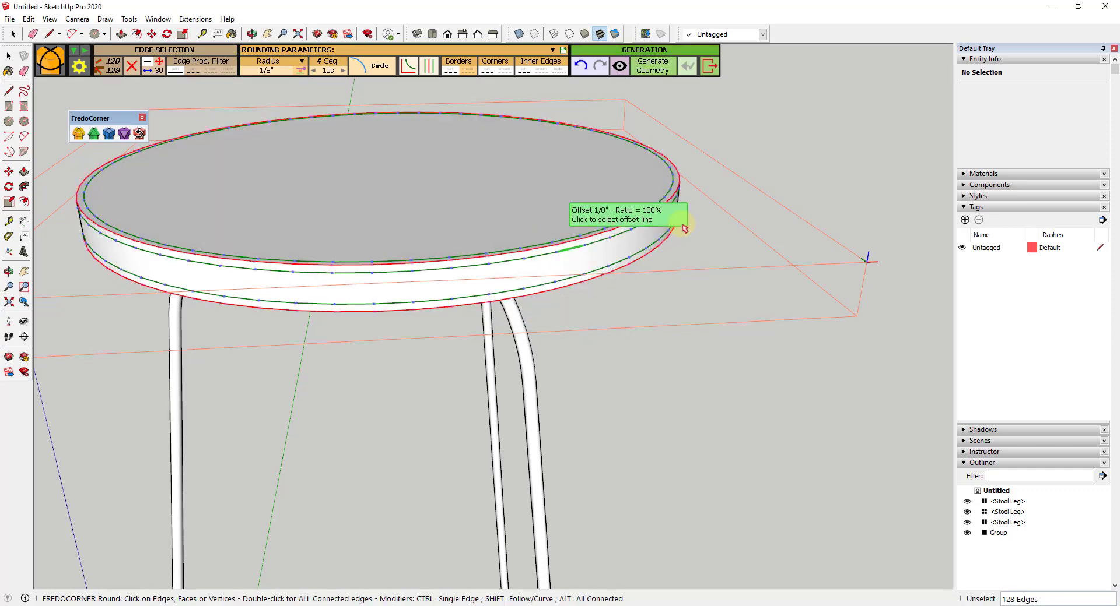
Generate the rounded geometry on both seat rims and leave the rounding tool.
{"action": "middle_click_drag", "start_coordinate": [742, 317], "coordinate": [704, 271]}
{"action": "scroll", "coordinate": [663, 190], "scroll_direction": "up", "scroll_amount": 3}
{"action": "scroll", "coordinate": [600, 163], "scroll_direction": "down", "scroll_amount": 6}
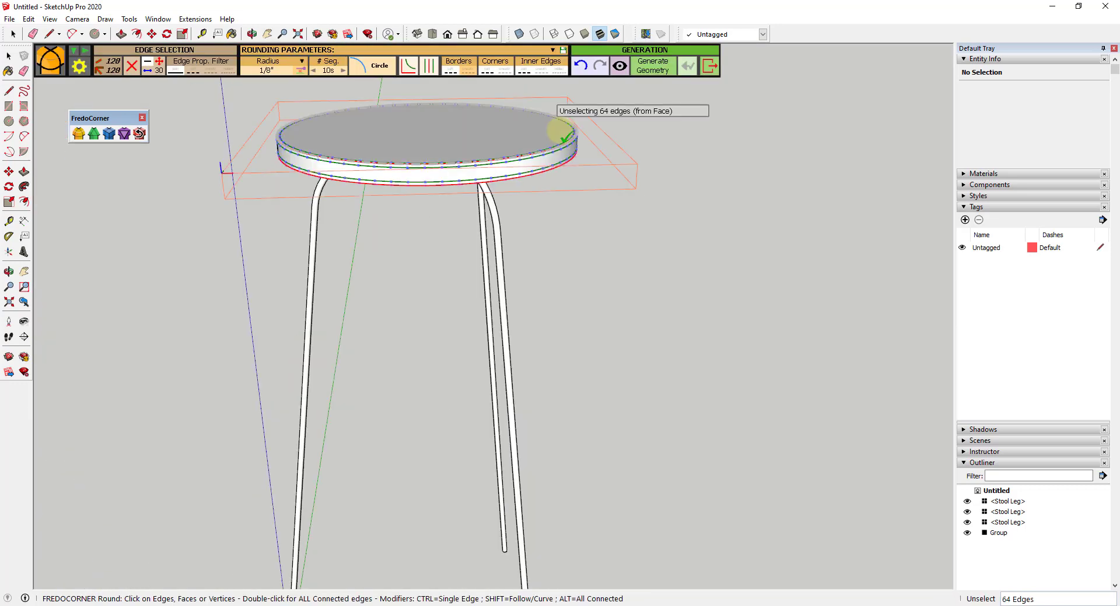
{"action": "middle_click_drag", "start_coordinate": [524, 111], "coordinate": [583, 200]}
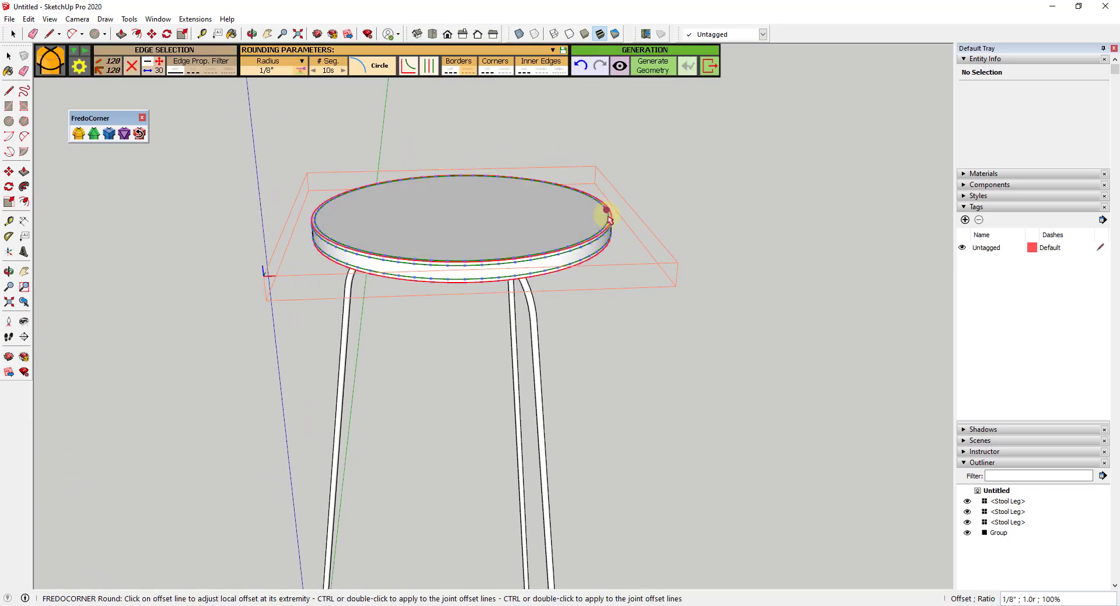
{"action": "scroll", "coordinate": [611, 230], "scroll_direction": "up", "scroll_amount": 1}
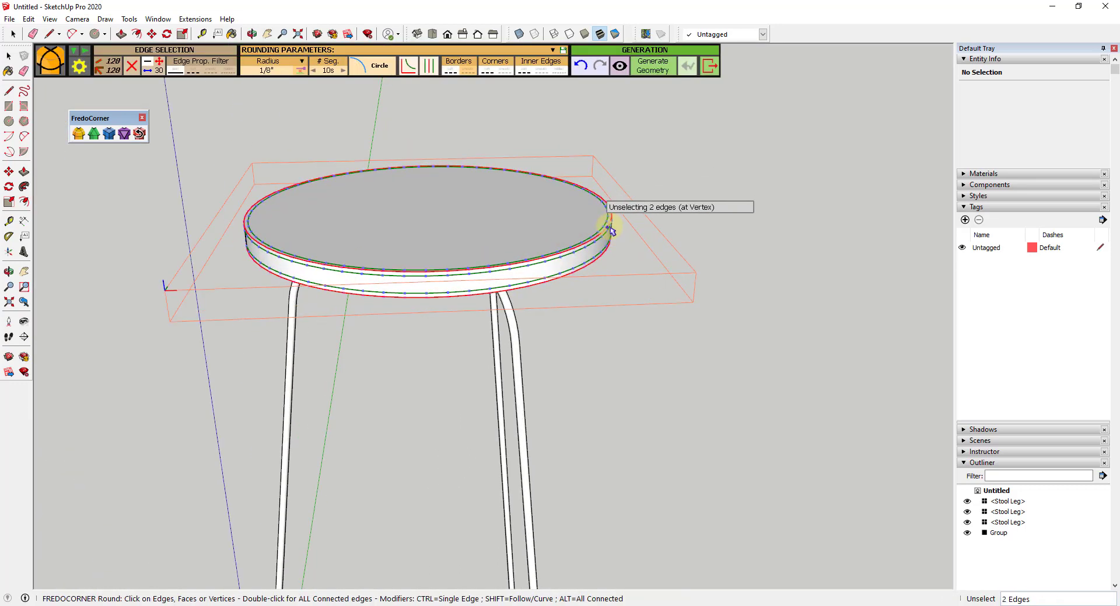
{"action": "left_click", "coordinate": [650, 246]}
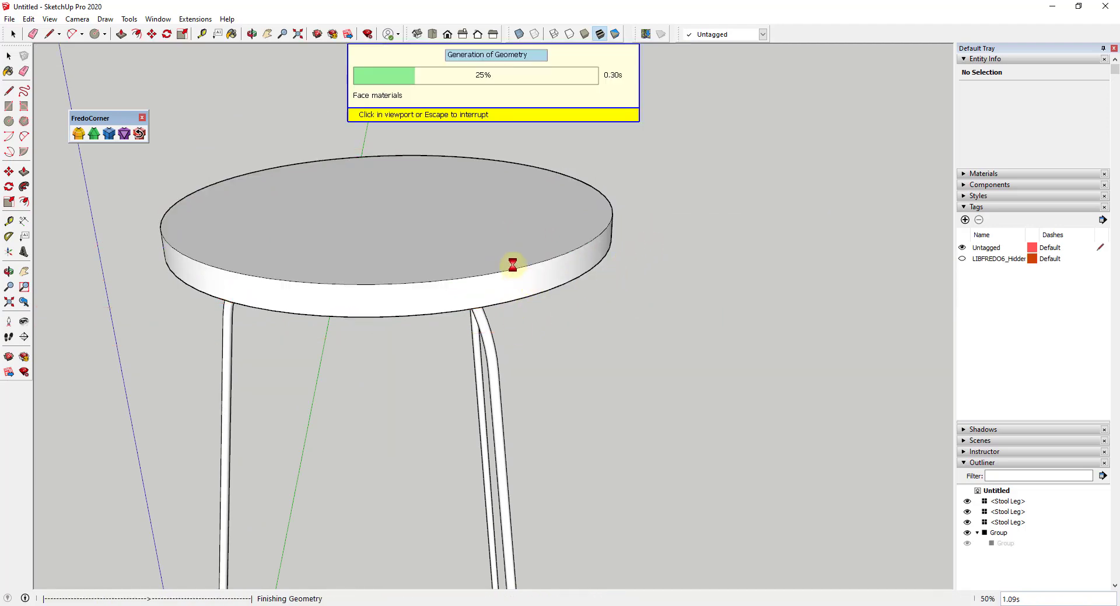
{"action": "middle_click_drag", "start_coordinate": [639, 356], "coordinate": [628, 312]}
{"action": "scroll", "coordinate": [423, 238], "scroll_direction": "down", "scroll_amount": 5}
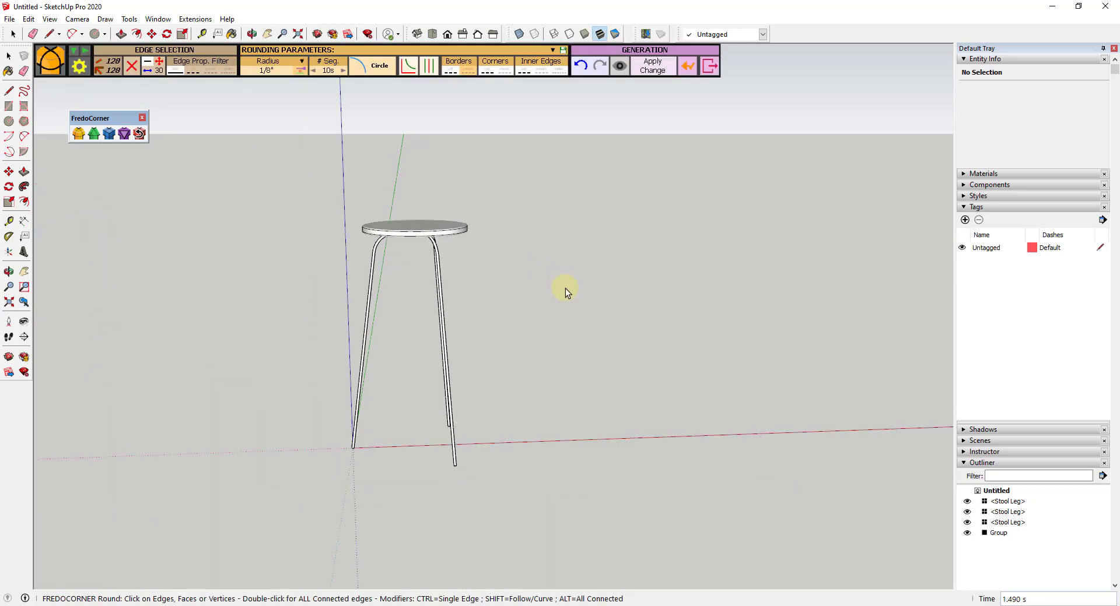
{"action": "middle_click_drag", "start_coordinate": [482, 317], "coordinate": [438, 300]}
{"action": "scroll", "coordinate": [437, 268], "scroll_direction": "up", "scroll_amount": 2}
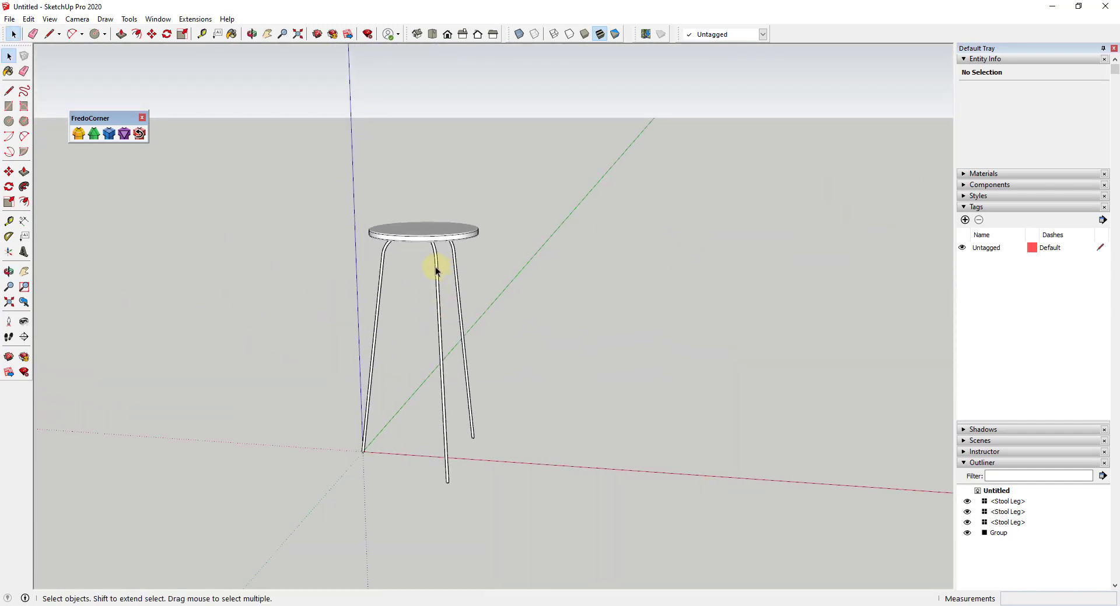
Draw a vertical line about 2' 2" long from the legs' meeting point under the seat down to the red axis.
{"action": "scroll", "coordinate": [430, 286], "scroll_direction": "down", "scroll_amount": 4}
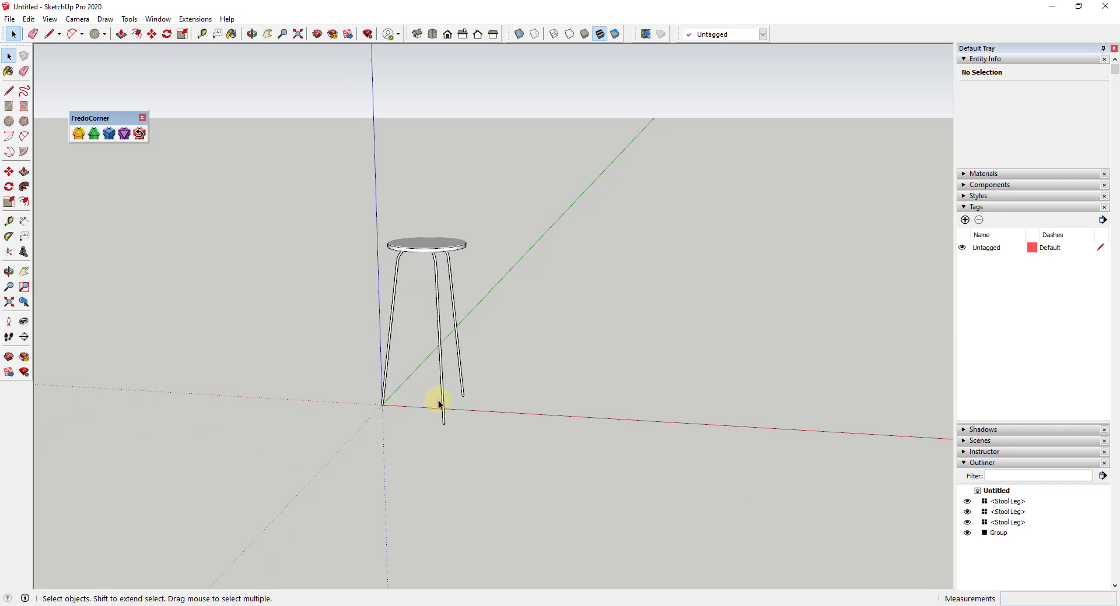
{"action": "mouse_move", "coordinate": [435, 396]}
{"action": "middle_mouse_down"}
{"action": "mouse_move", "coordinate": [420, 390]}
{"action": "mouse_move", "coordinate": [418, 344]}
{"action": "mouse_move", "coordinate": [423, 408]}
{"action": "mouse_move", "coordinate": [424, 386]}
{"action": "middle_mouse_up"}
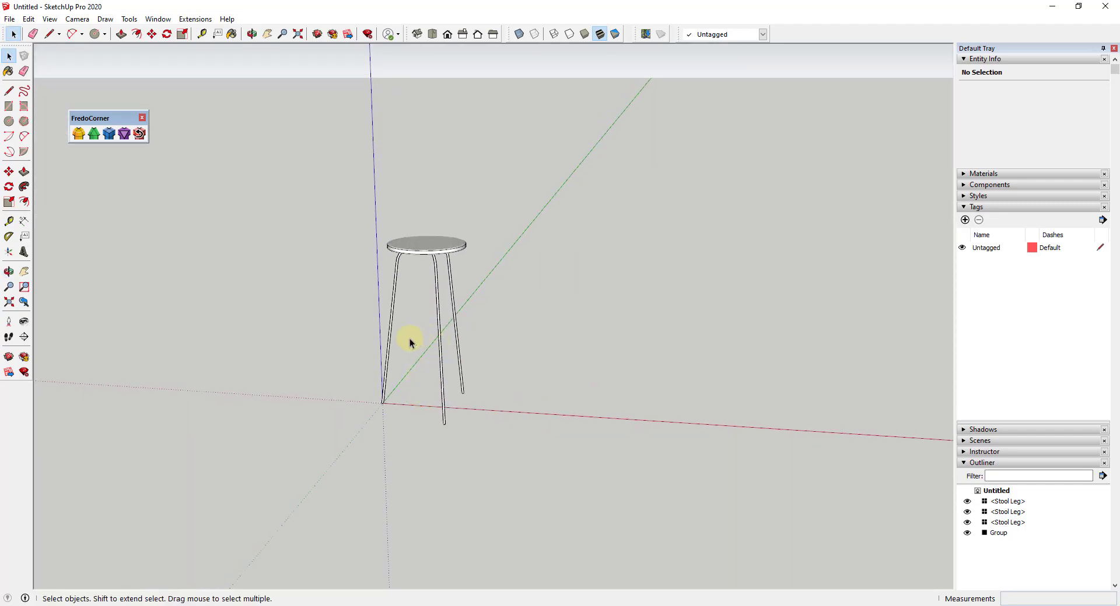
{"action": "middle_click_drag", "start_coordinate": [429, 363], "coordinate": [463, 125]}
{"action": "scroll", "coordinate": [442, 179], "scroll_direction": "up", "scroll_amount": 3}
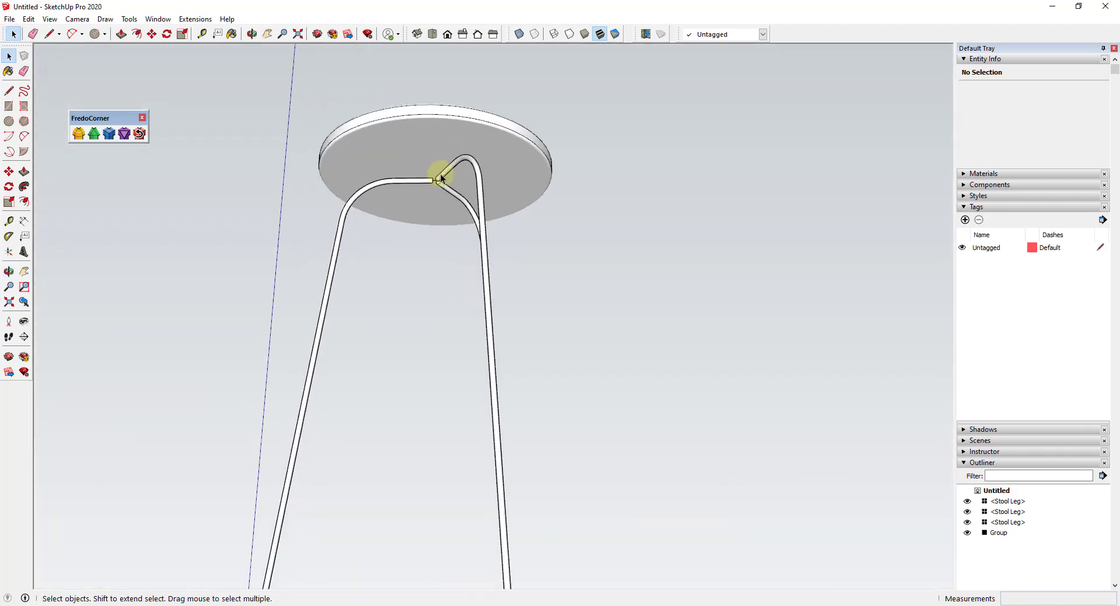
{"action": "scroll", "coordinate": [441, 179], "scroll_direction": "up", "scroll_amount": 3}
{"action": "middle_click_drag", "start_coordinate": [432, 180], "coordinate": [453, 105]}
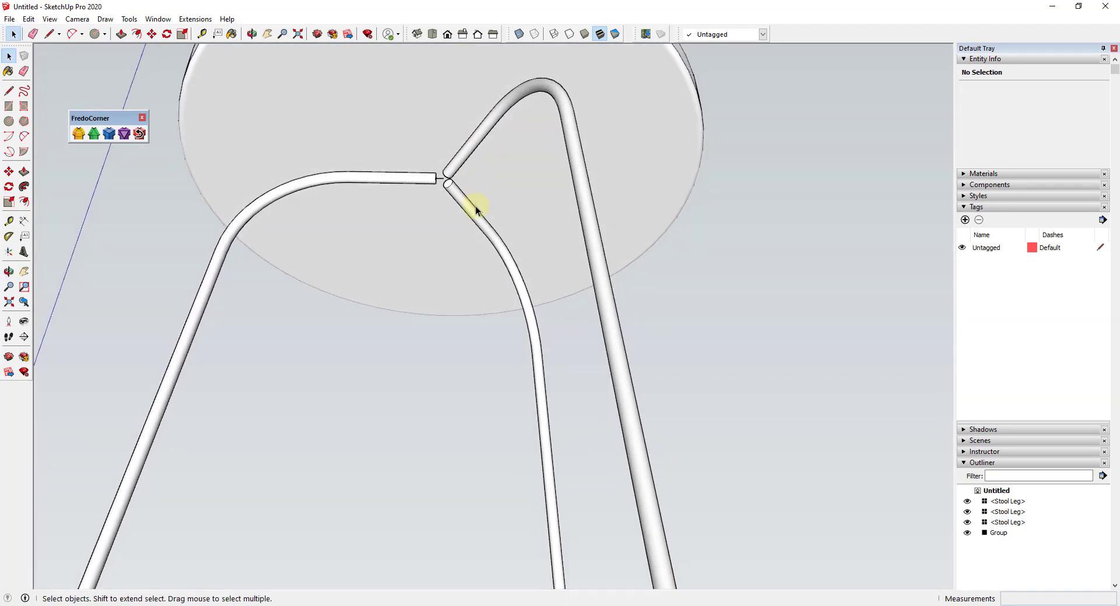
{"action": "key", "text": "l"}
{"action": "scroll", "coordinate": [449, 182], "scroll_direction": "up", "scroll_amount": 3}
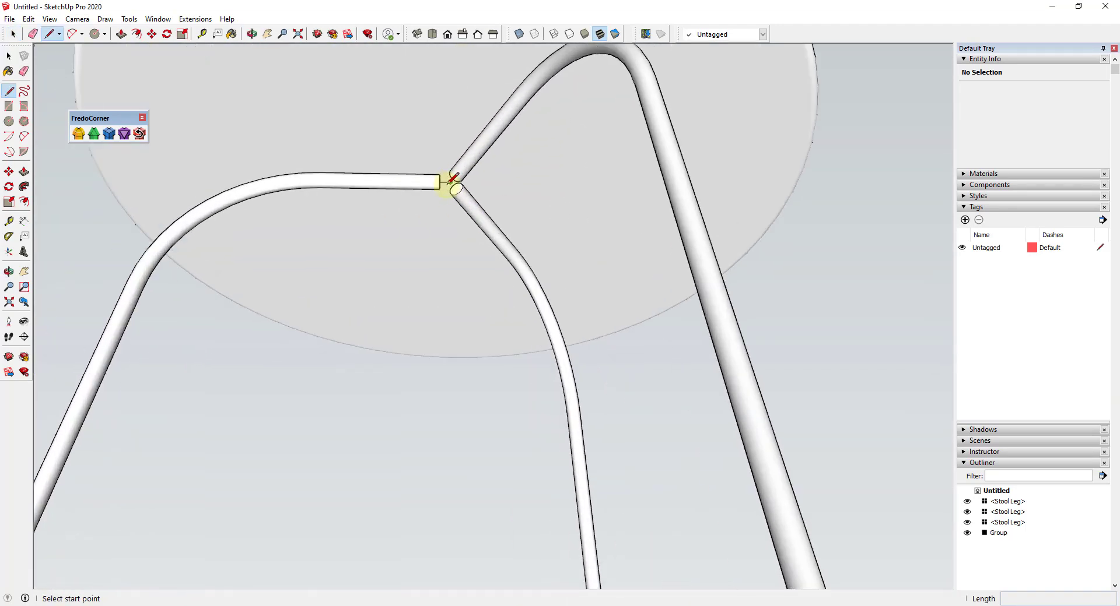
{"action": "left_click", "coordinate": [452, 180]}
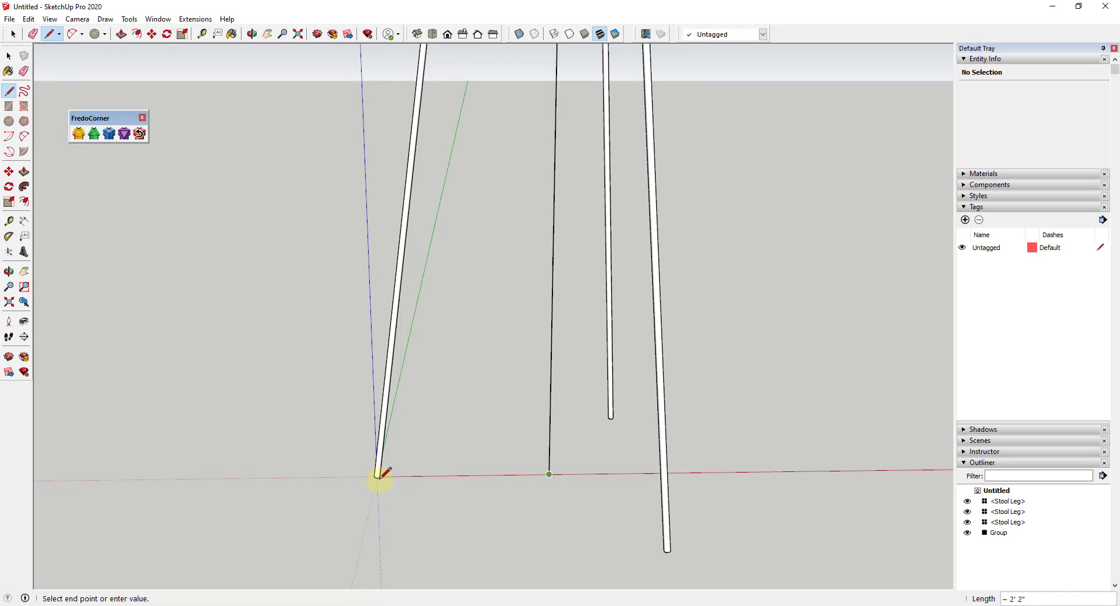
{"action": "key", "text": "space"}
{"action": "scroll", "coordinate": [550, 478], "scroll_direction": "down", "scroll_amount": 5}
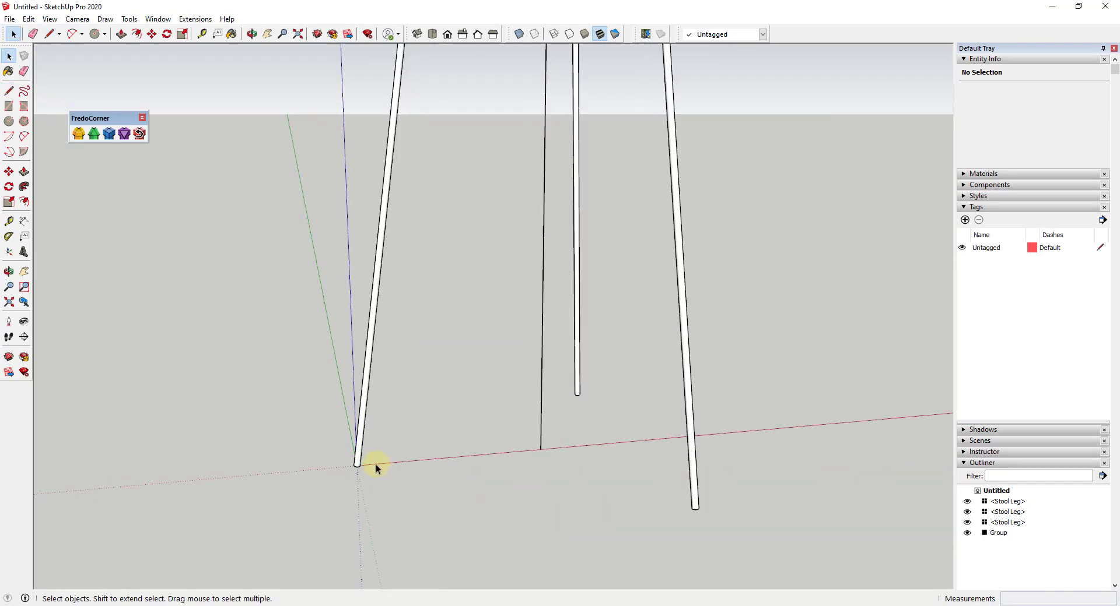
Draw a short line outward along the red direction from the foot edge of the leg at the origin.
{"action": "scroll", "coordinate": [375, 464], "scroll_direction": "up", "scroll_amount": 2}
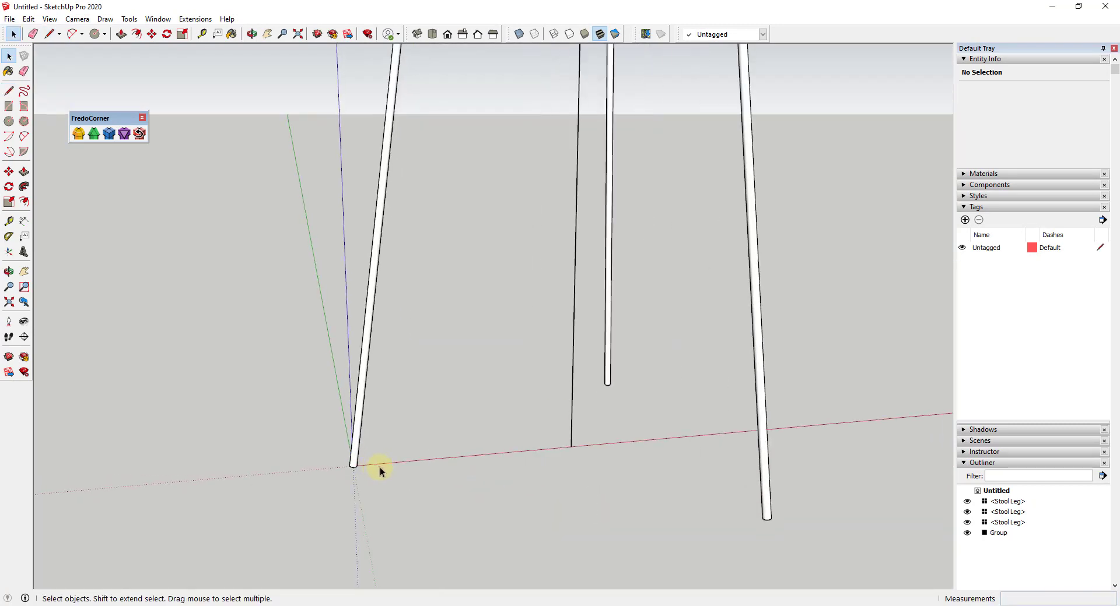
{"action": "middle_click_drag", "start_coordinate": [513, 453], "coordinate": [349, 453]}
{"action": "key", "text": "c"}
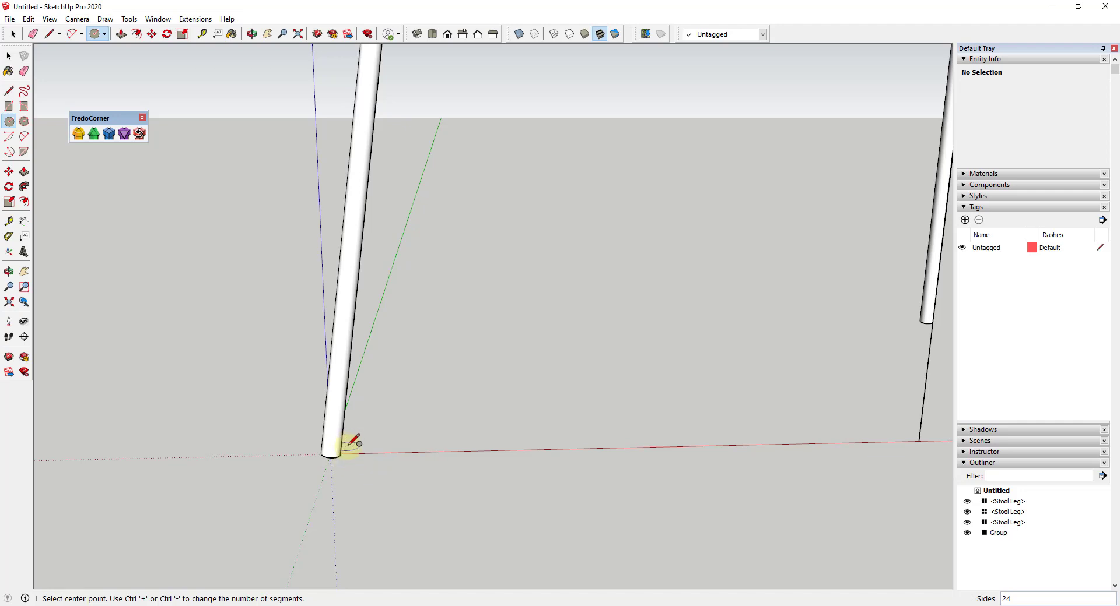
{"action": "key", "text": "space"}
{"action": "key", "text": "l"}
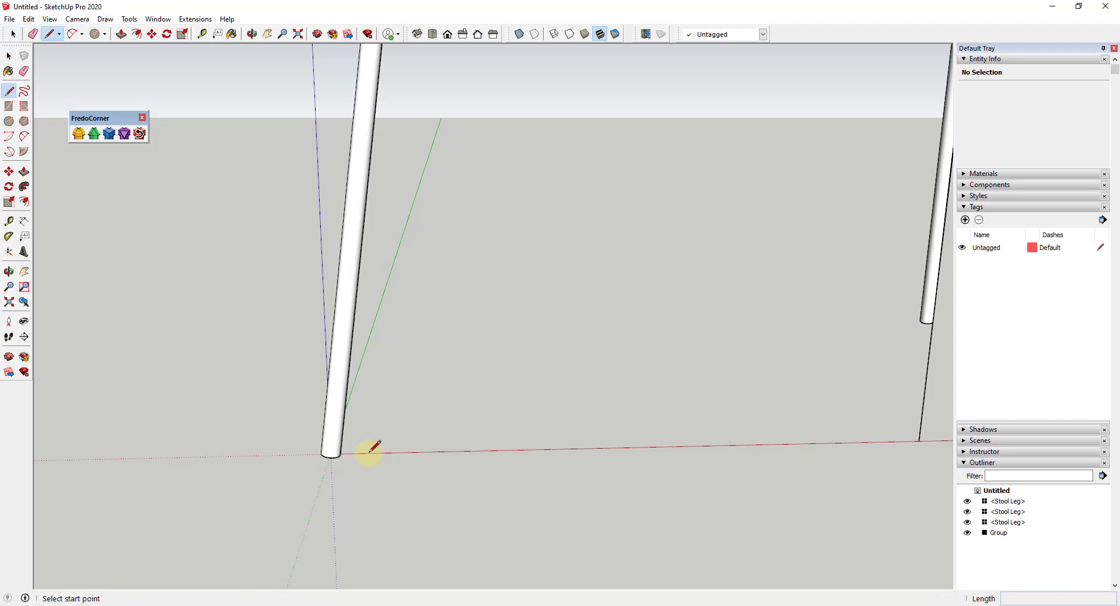
{"action": "middle_click_drag", "start_coordinate": [367, 457], "coordinate": [309, 414]}
{"action": "scroll", "coordinate": [306, 414], "scroll_direction": "up", "scroll_amount": 4}
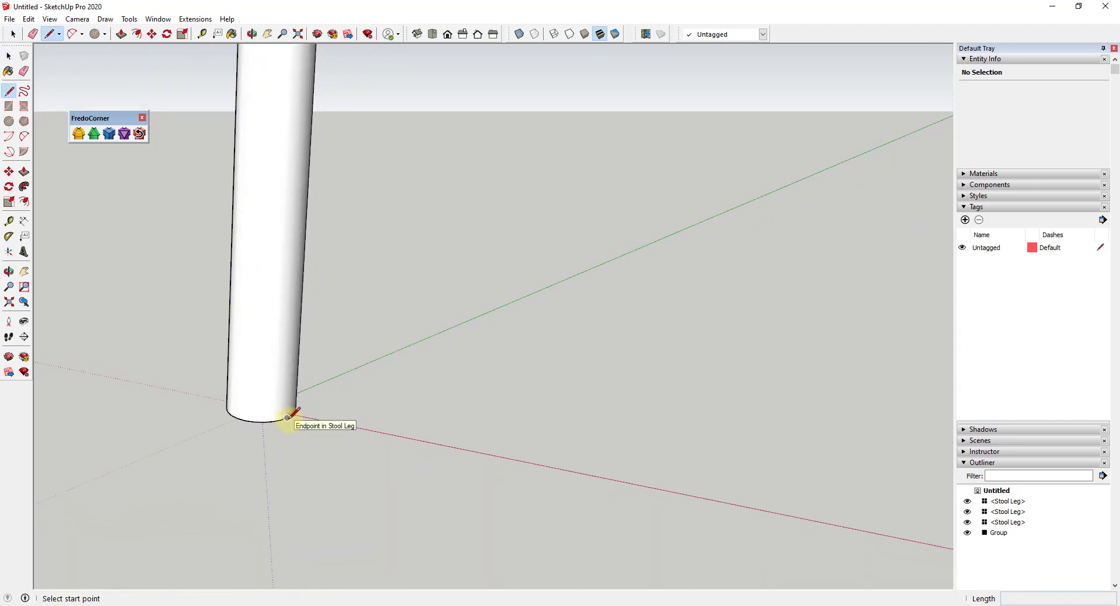
{"action": "left_click", "coordinate": [287, 418]}
{"action": "left_click", "coordinate": [343, 429]}
{"action": "middle_click_drag", "start_coordinate": [345, 428], "coordinate": [406, 439]}
Draw an upright circle of 1/8" radius centred on the short line's free end, and erase that line.
{"action": "key", "text": "c"}
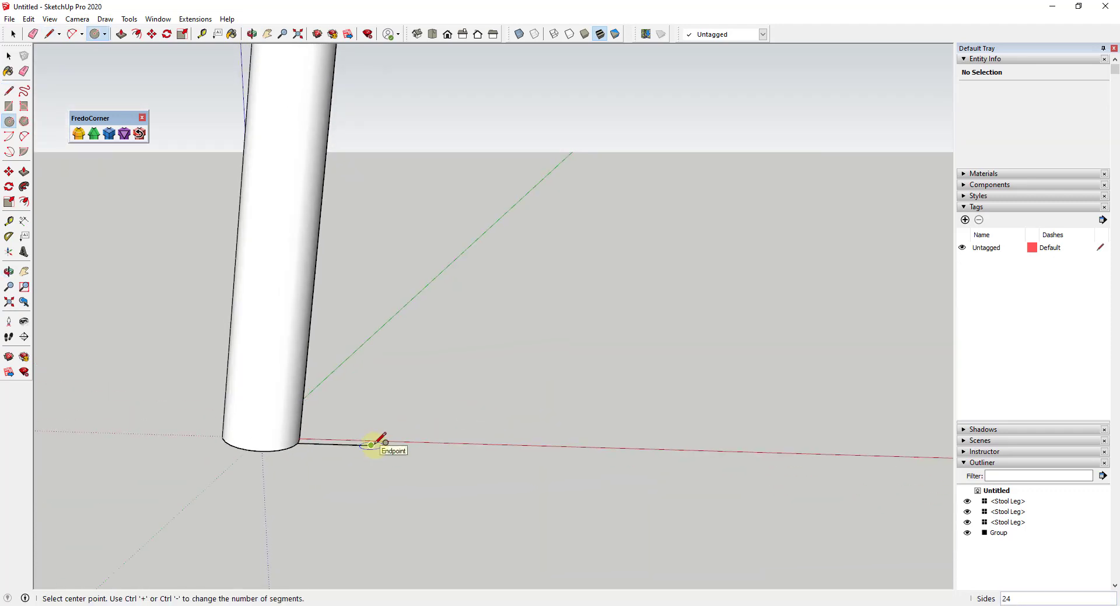
{"action": "left_click", "coordinate": [371, 445]}
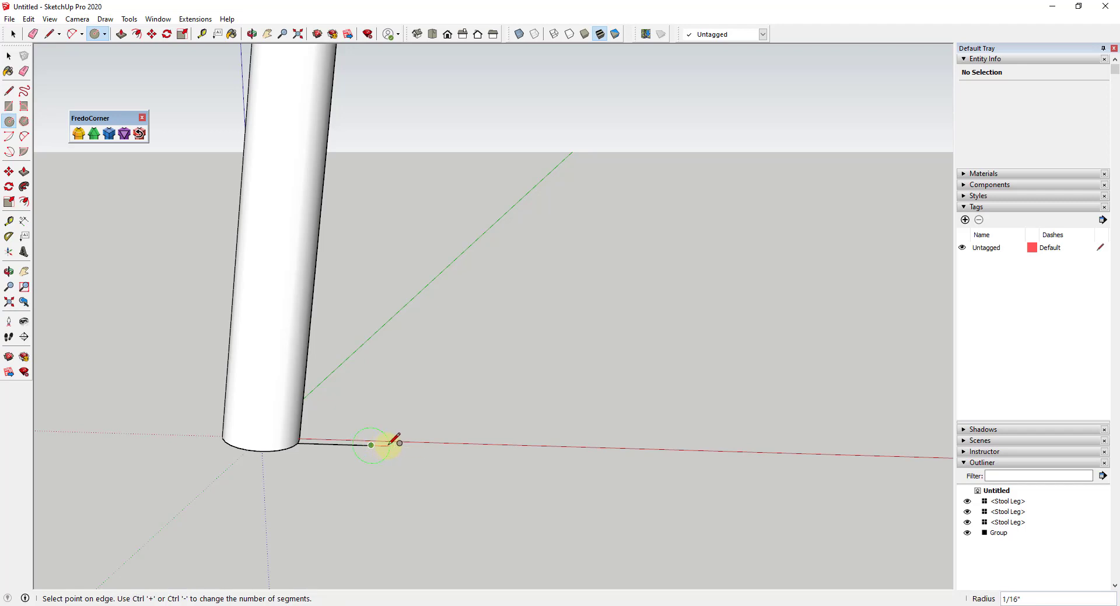
{"action": "left_click", "coordinate": [408, 441]}
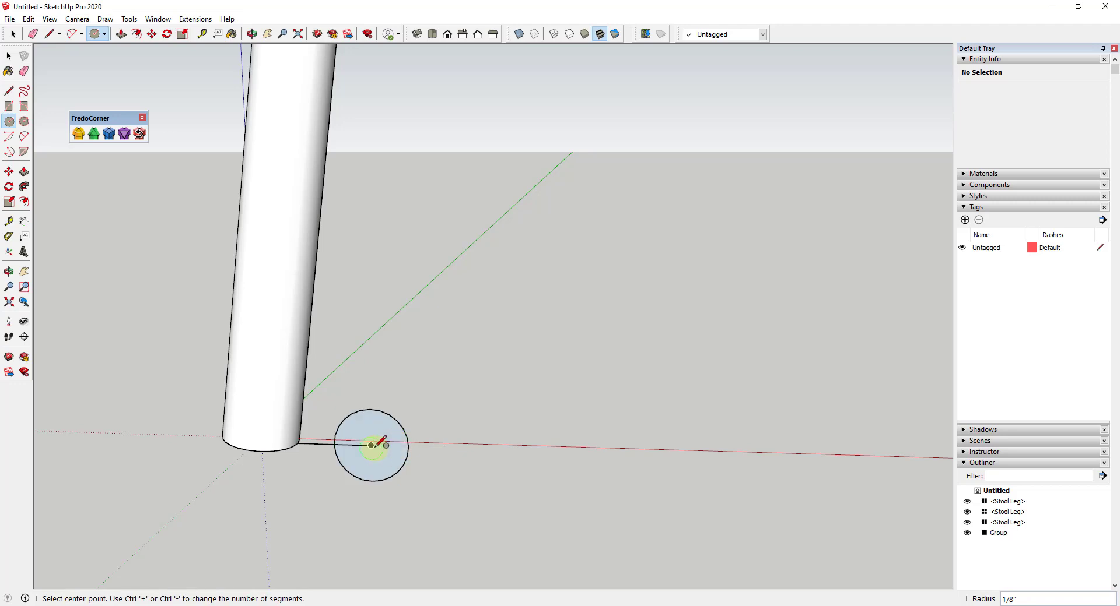
{"action": "key", "text": "e"}
{"action": "key", "text": "space"}
{"action": "key", "text": "e"}
{"action": "left_click", "coordinate": [318, 445]}
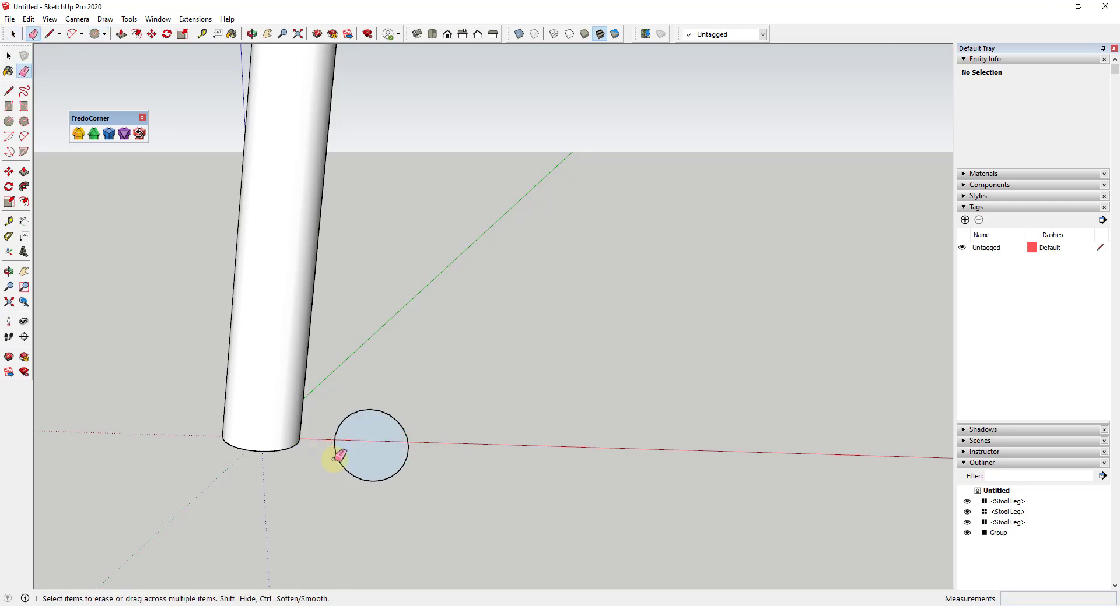
Move the circle face up about 1/8" onto the ground level, and about 1/8" along the red direction against the leg.
{"action": "key", "text": "space"}
{"action": "double_click", "coordinate": [352, 451]}
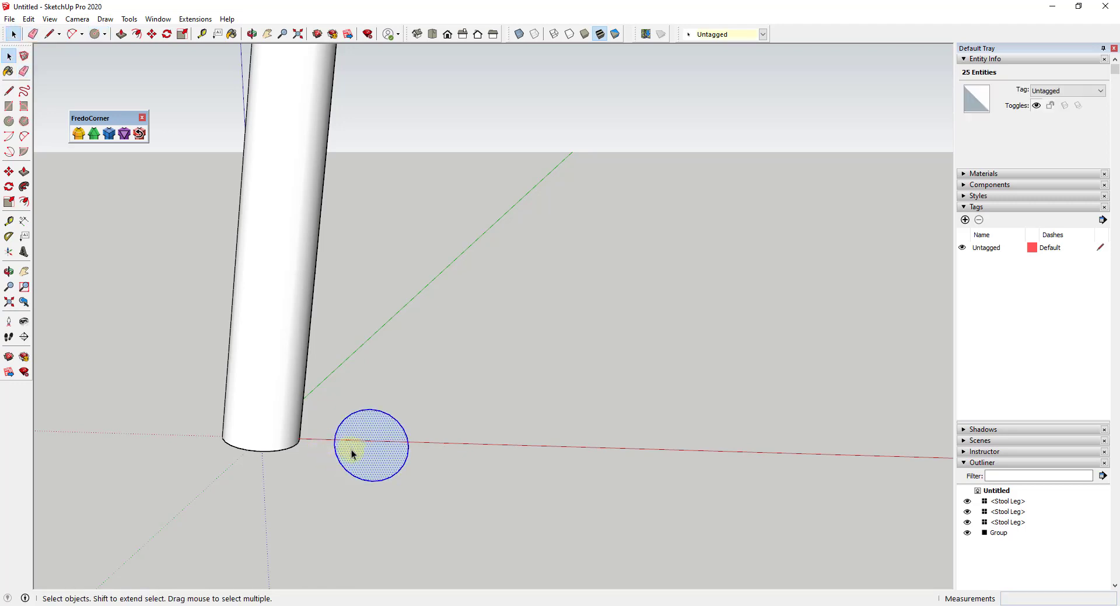
{"action": "key", "text": "m"}
{"action": "left_click", "coordinate": [372, 481]}
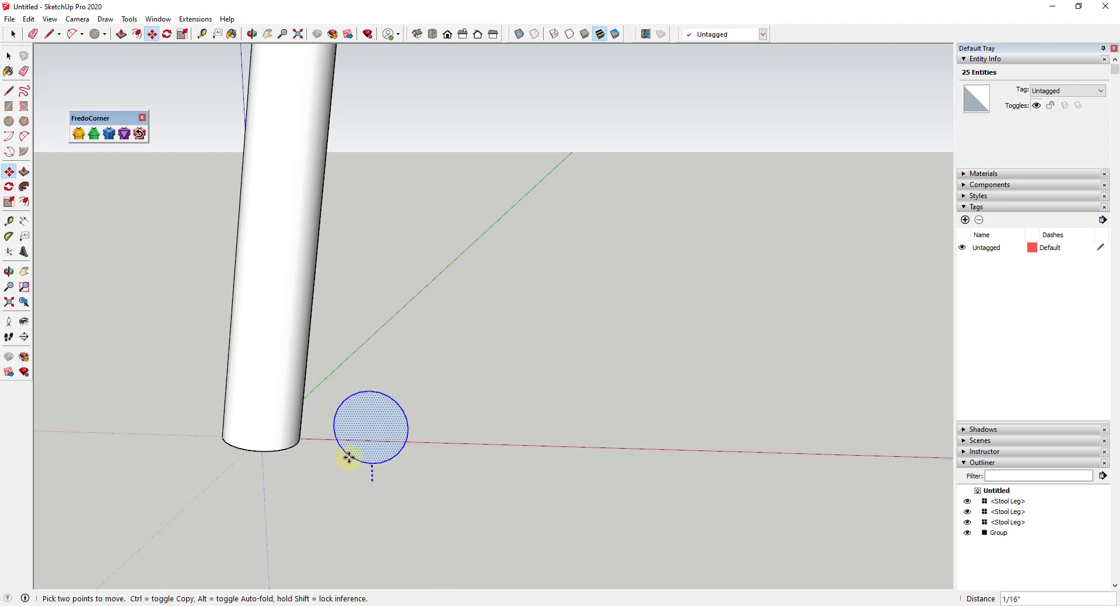
{"action": "key", "text": "Escape"}
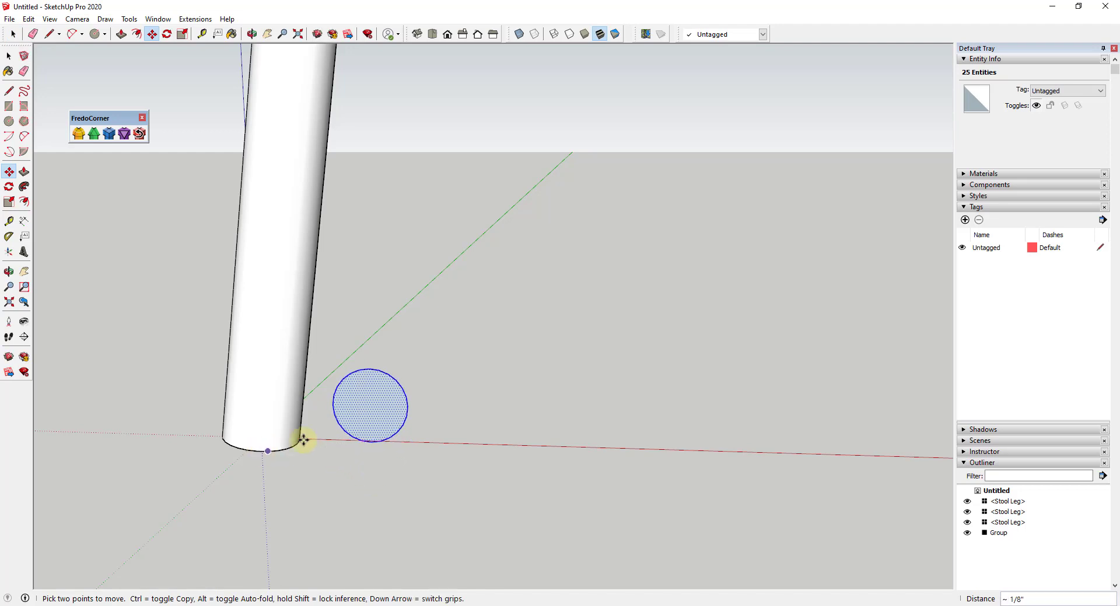
{"action": "left_click", "coordinate": [333, 402]}
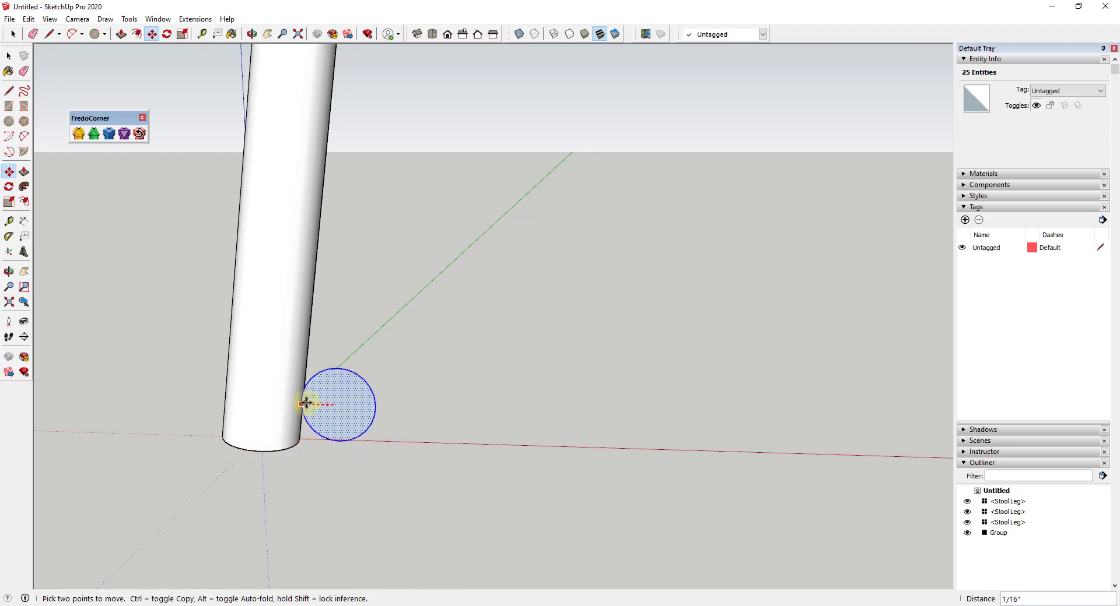
{"action": "left_click", "coordinate": [304, 402]}
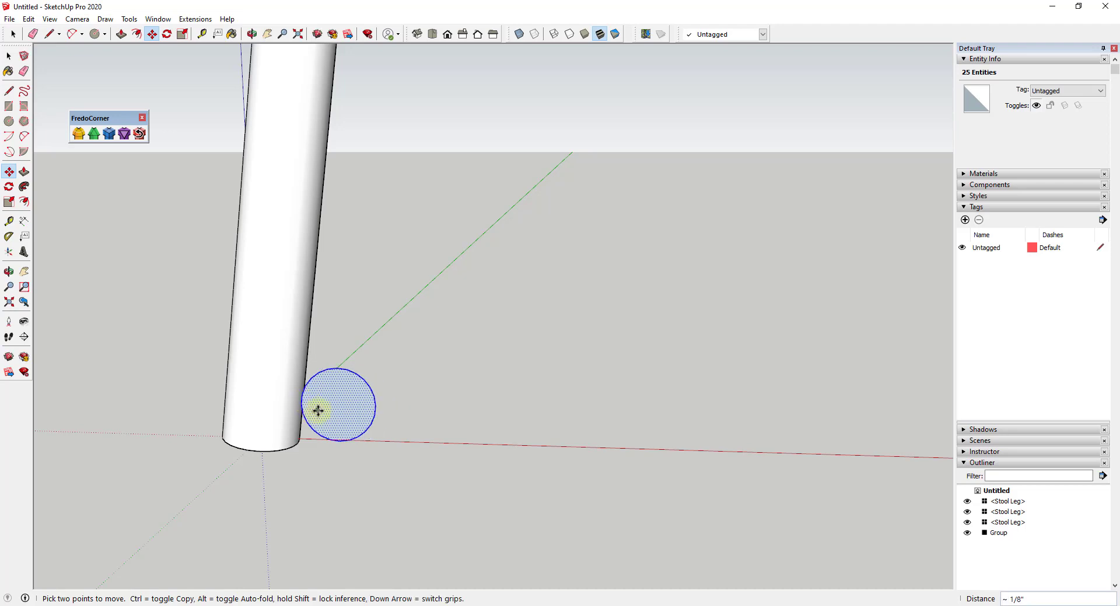
Draw a circle of about 7 5/8" radius on the ground, centred on the vertical line's foot and reaching the small circle's lowest point.
{"action": "scroll", "coordinate": [304, 406], "scroll_direction": "up", "scroll_amount": 5}
{"action": "middle_click_drag", "start_coordinate": [325, 402], "coordinate": [273, 419]}
{"action": "scroll", "coordinate": [295, 399], "scroll_direction": "down", "scroll_amount": 8}
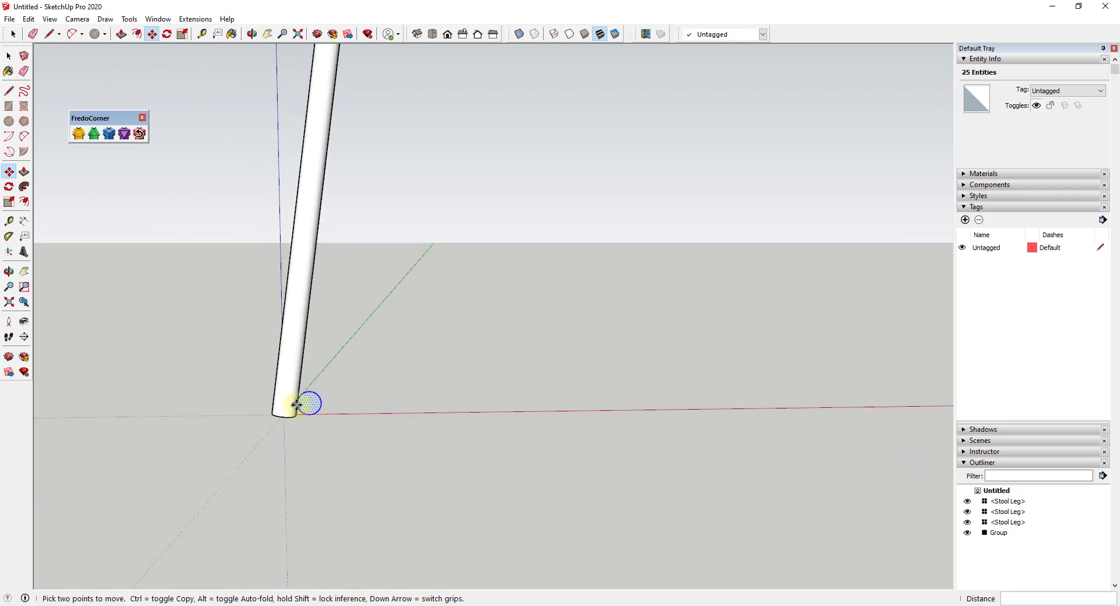
{"action": "scroll", "coordinate": [297, 403], "scroll_direction": "down", "scroll_amount": 2}
{"action": "middle_click_drag", "start_coordinate": [636, 415], "coordinate": [586, 500]}
{"action": "key", "text": "space"}
{"action": "left_click", "coordinate": [550, 390]}
{"action": "middle_click_drag", "start_coordinate": [542, 399], "coordinate": [636, 387], "text": "shift"}
{"action": "scroll", "coordinate": [636, 387], "scroll_direction": "up", "scroll_amount": 2}
{"action": "key", "text": "c"}
{"action": "left_click", "coordinate": [640, 383]}
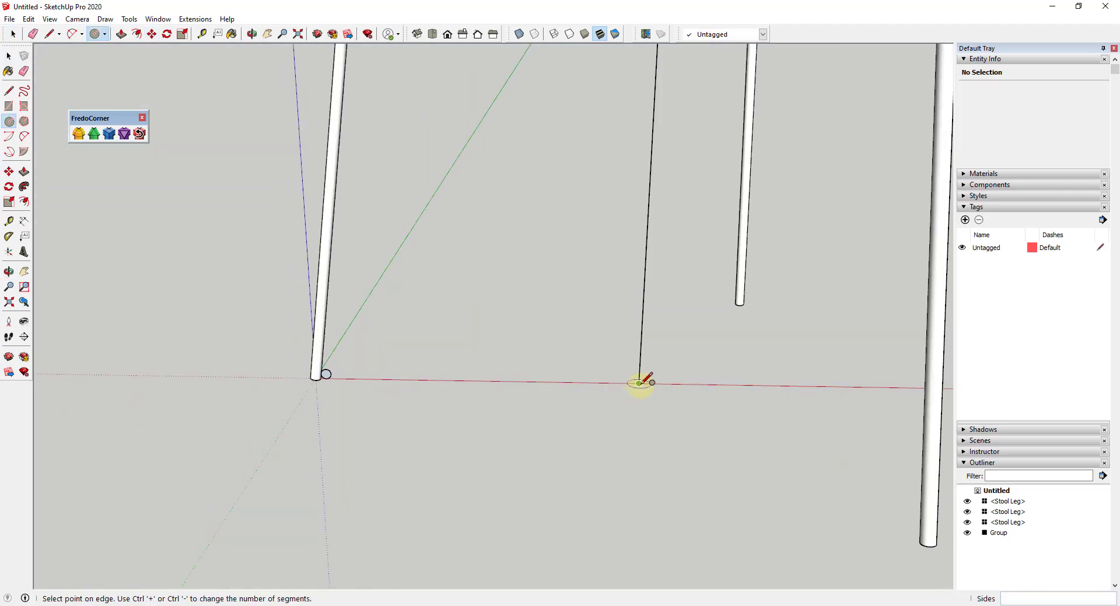
{"action": "scroll", "coordinate": [368, 382], "scroll_direction": "up", "scroll_amount": 2}
{"action": "scroll", "coordinate": [342, 381], "scroll_direction": "up", "scroll_amount": 3}
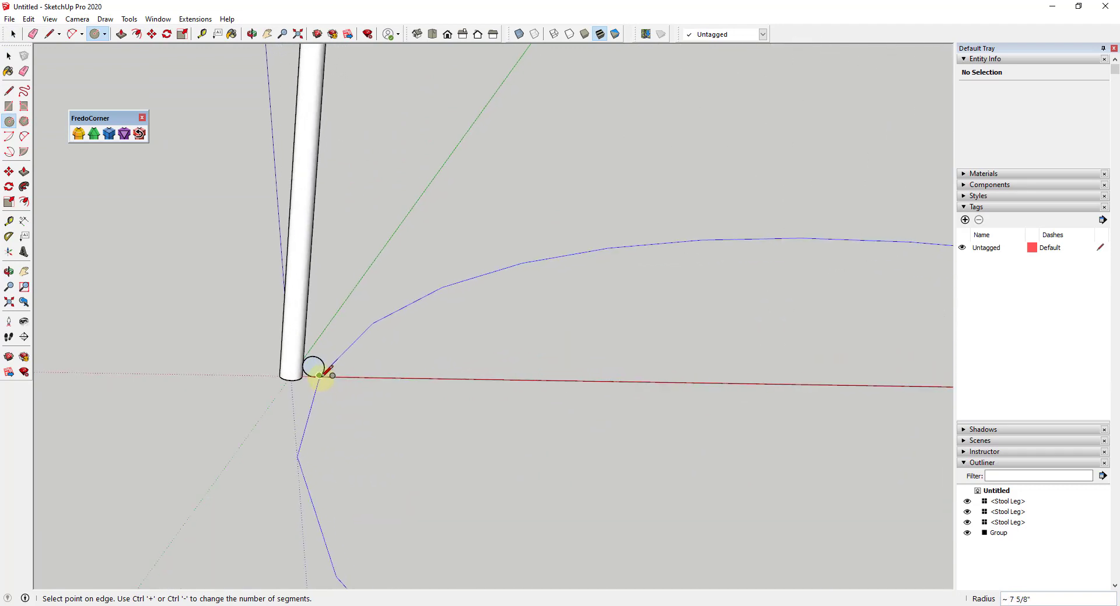
{"action": "left_click", "coordinate": [309, 373]}
{"action": "scroll", "coordinate": [327, 379], "scroll_direction": "down", "scroll_amount": 5}
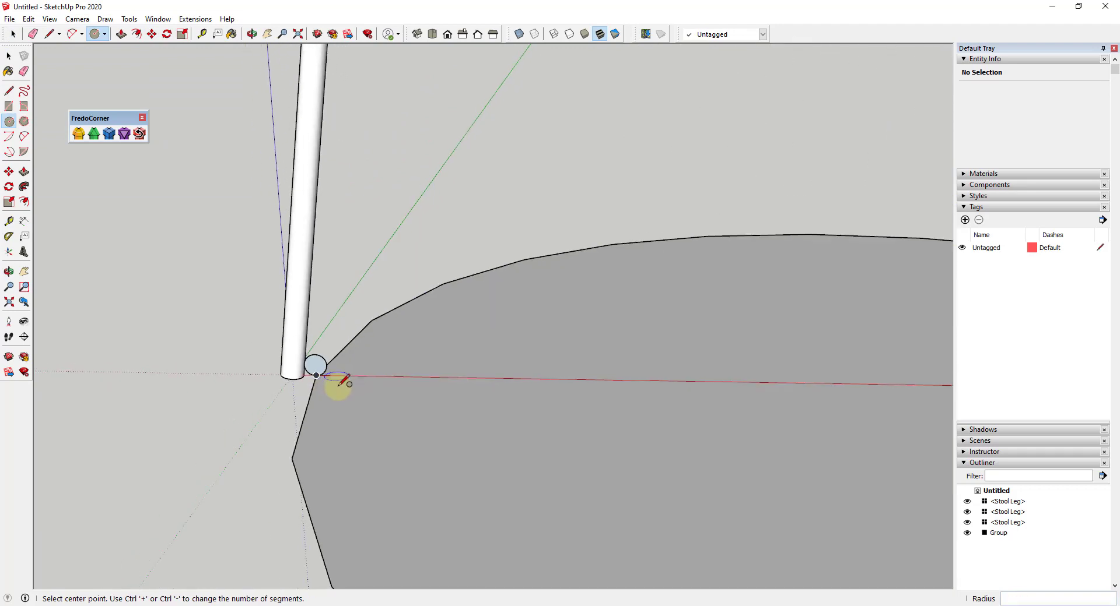
Sweep the small circle around the ground circle with Follow Me, and delete the face inside the resulting ring.
{"action": "key", "text": "space"}
{"action": "left_click", "coordinate": [521, 386]}
{"action": "left_click", "coordinate": [24, 186]}
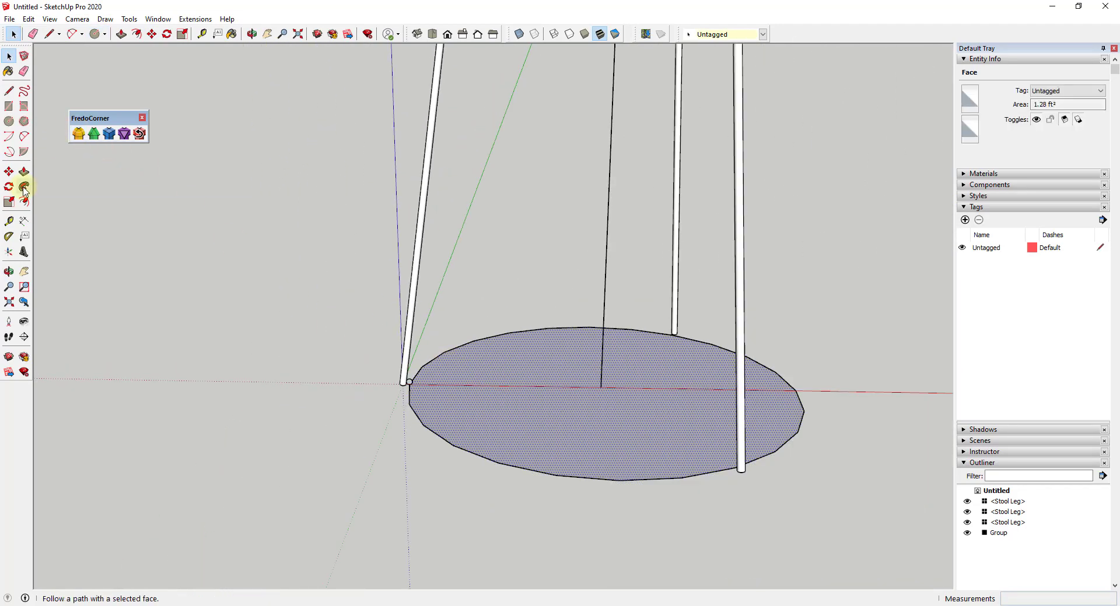
{"action": "left_click", "coordinate": [410, 382]}
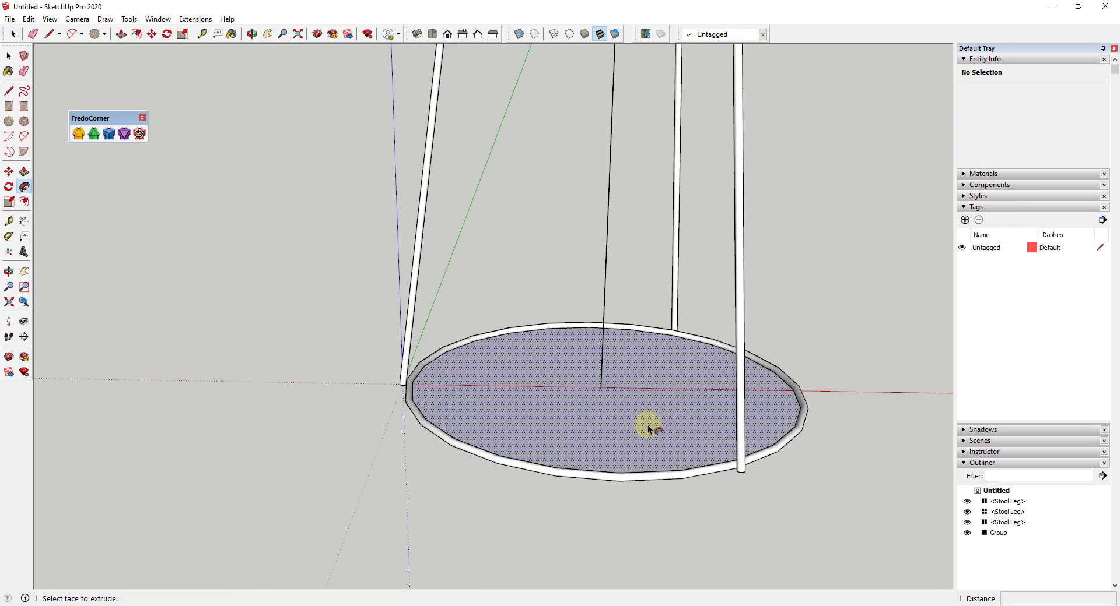
{"action": "key", "text": "space"}
{"action": "left_click", "coordinate": [638, 422]}
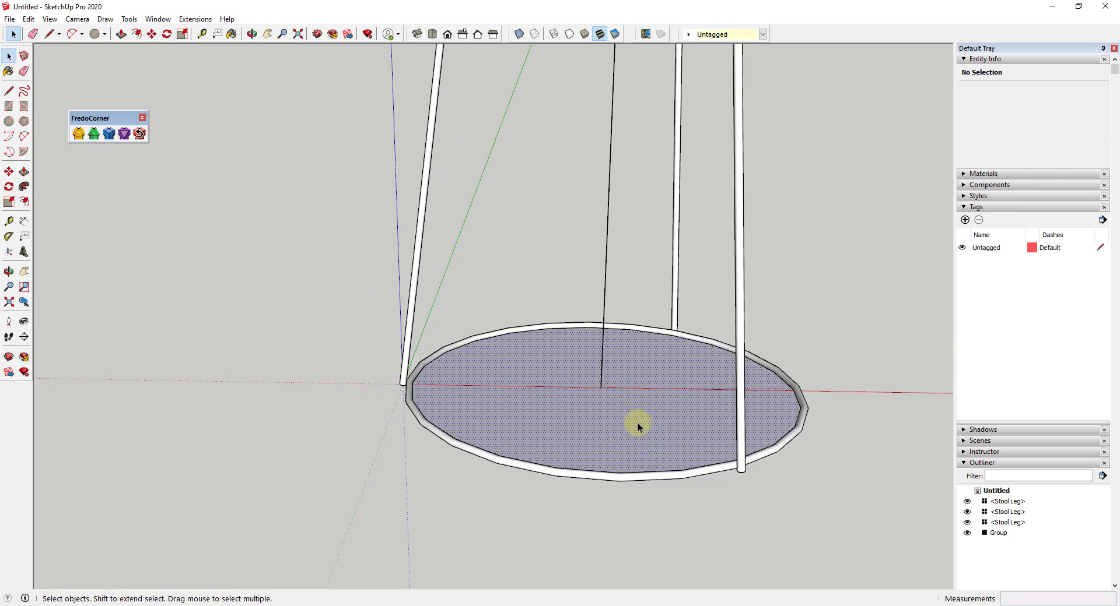
{"action": "key", "text": "Delete"}
{"action": "scroll", "coordinate": [607, 416], "scroll_direction": "down", "scroll_amount": 4}
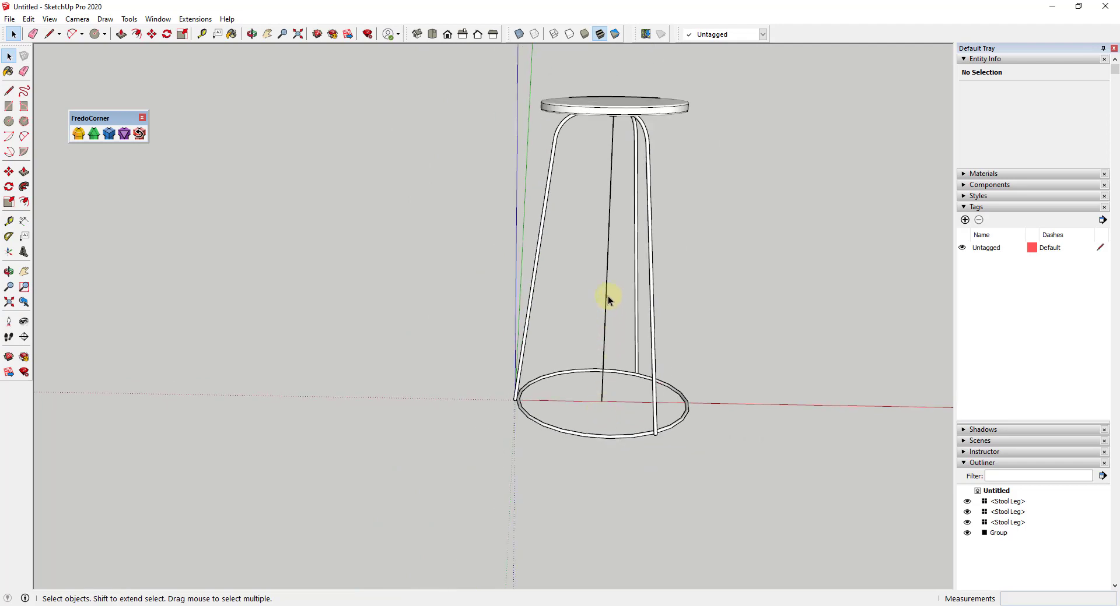
{"action": "key", "text": "l"}
{"action": "left_click", "coordinate": [607, 274]}
{"action": "scroll", "coordinate": [532, 270], "scroll_direction": "up", "scroll_amount": 5}
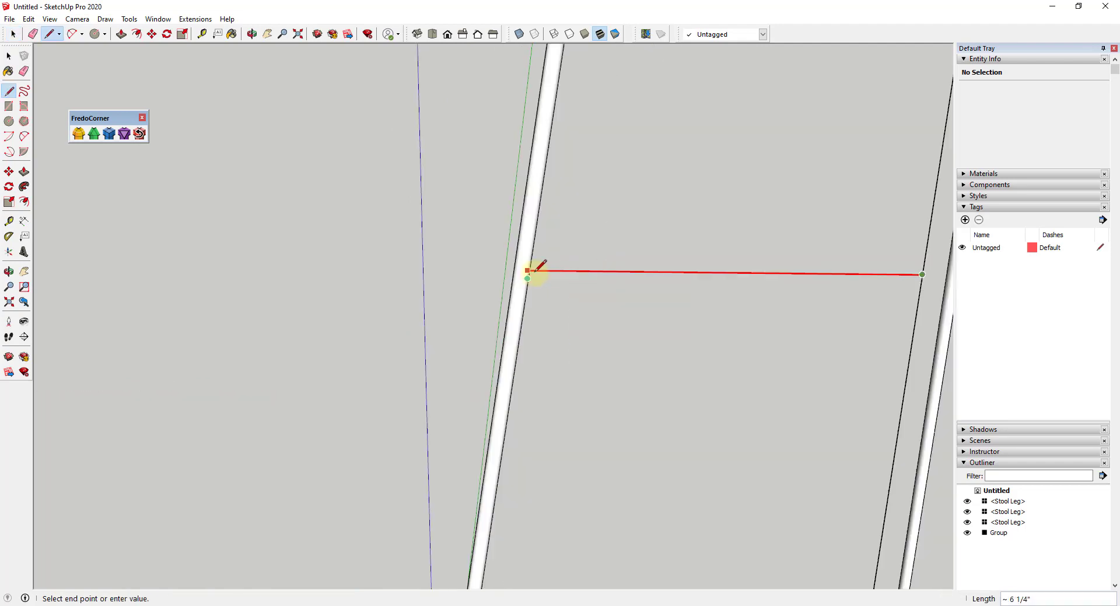
{"action": "key", "text": "c"}
Draw a 6" line along the red direction from the vertical centre line towards the leg at the origin, around mid-height.
{"action": "key", "text": "l"}
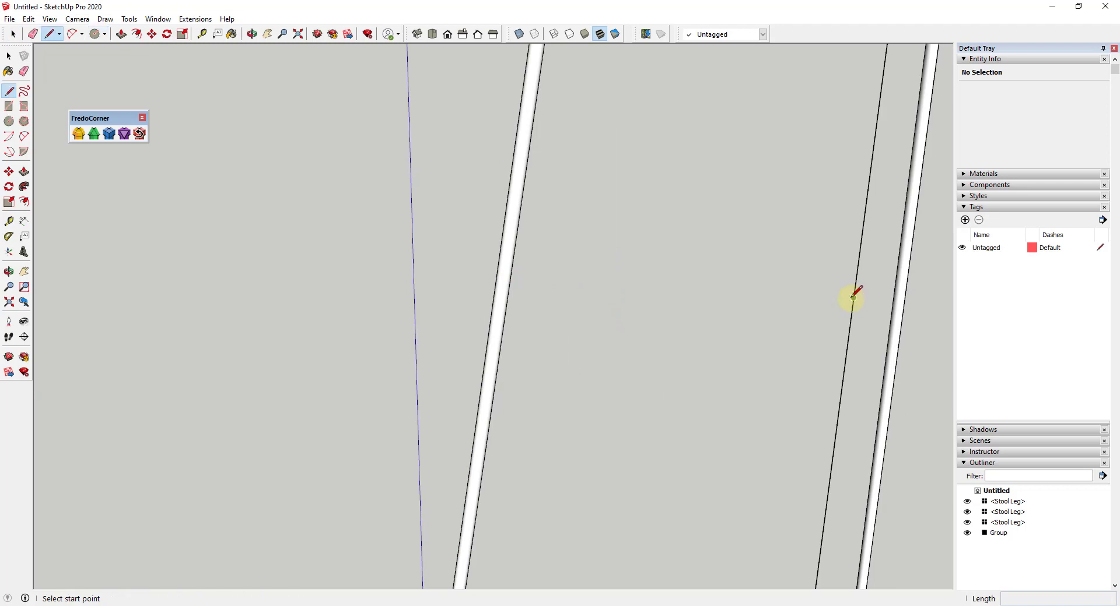
{"action": "left_click", "coordinate": [853, 298]}
{"action": "left_click", "coordinate": [523, 294]}
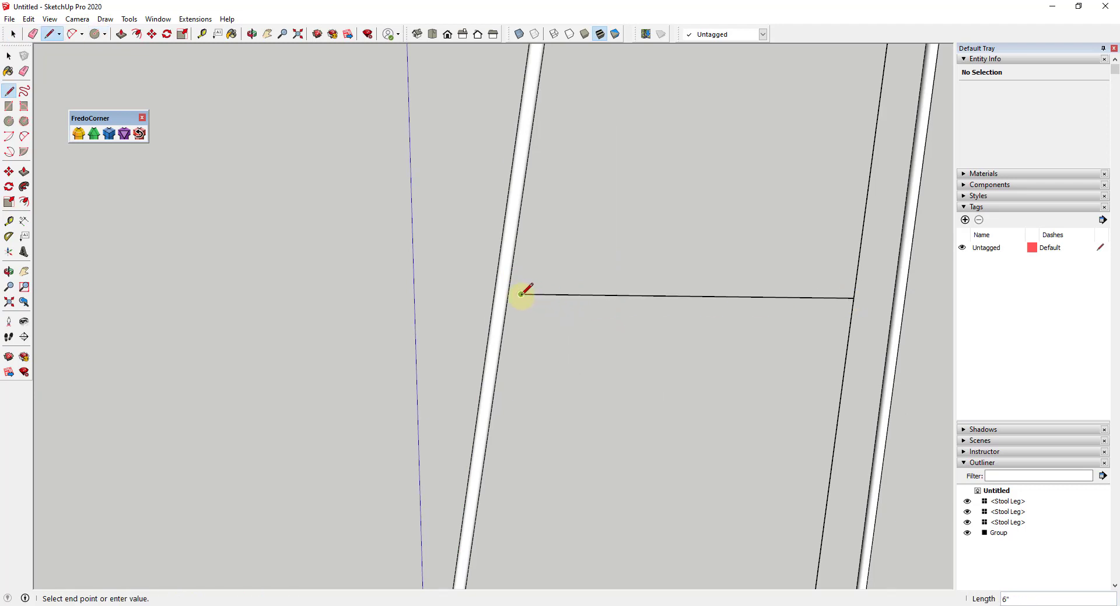
Draw an upright circle of 1/8" radius centred on the 6" line's free end, and erase that line outside the circle.
{"action": "key", "text": "c"}
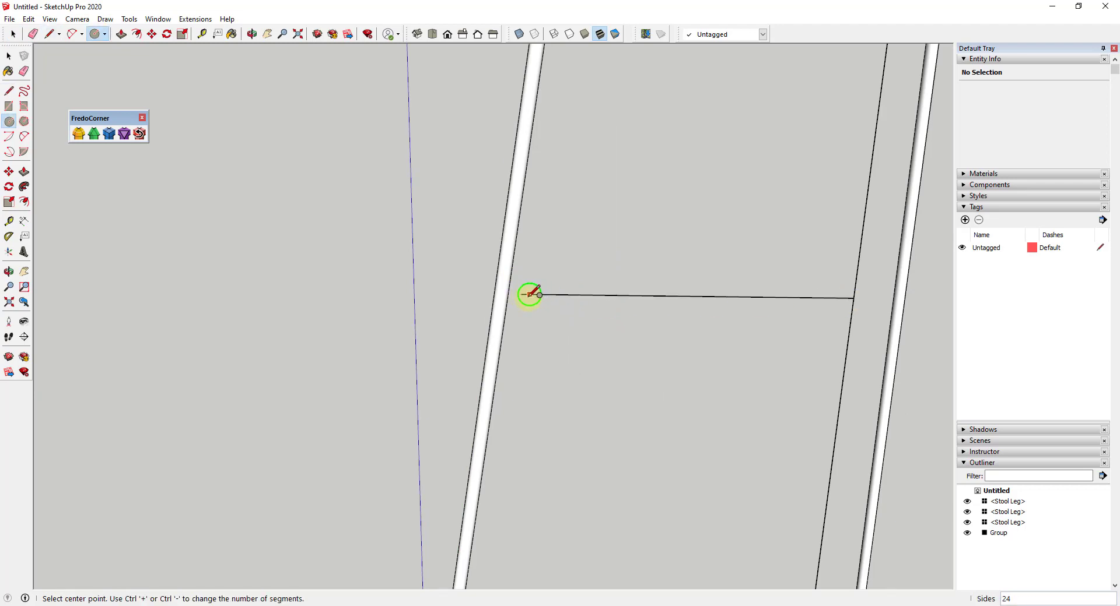
{"action": "scroll", "coordinate": [521, 294], "scroll_direction": "up", "scroll_amount": 3}
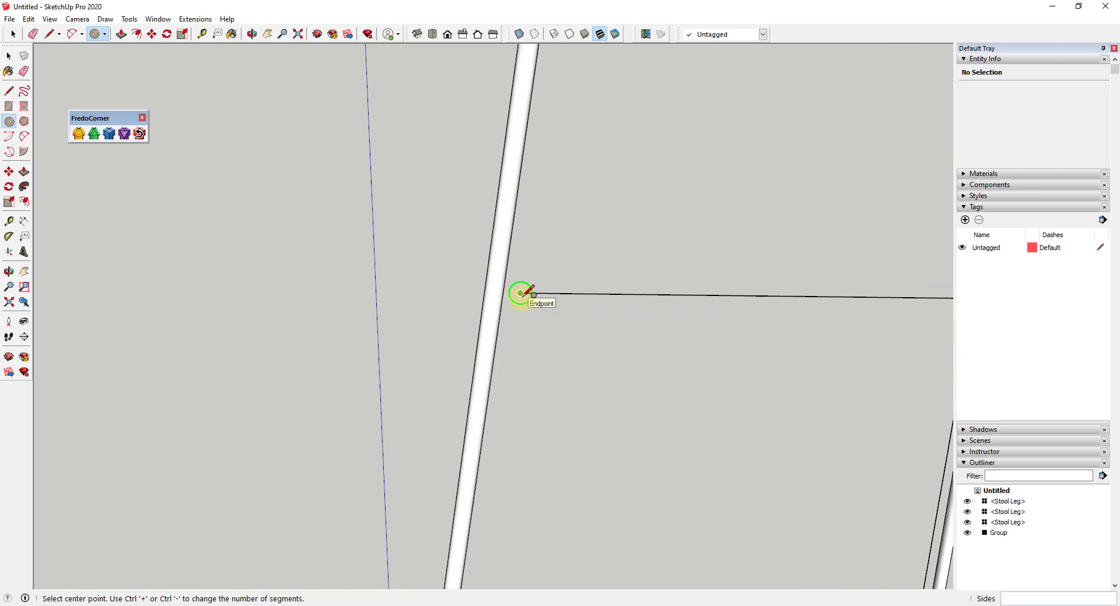
{"action": "left_click", "coordinate": [519, 286]}
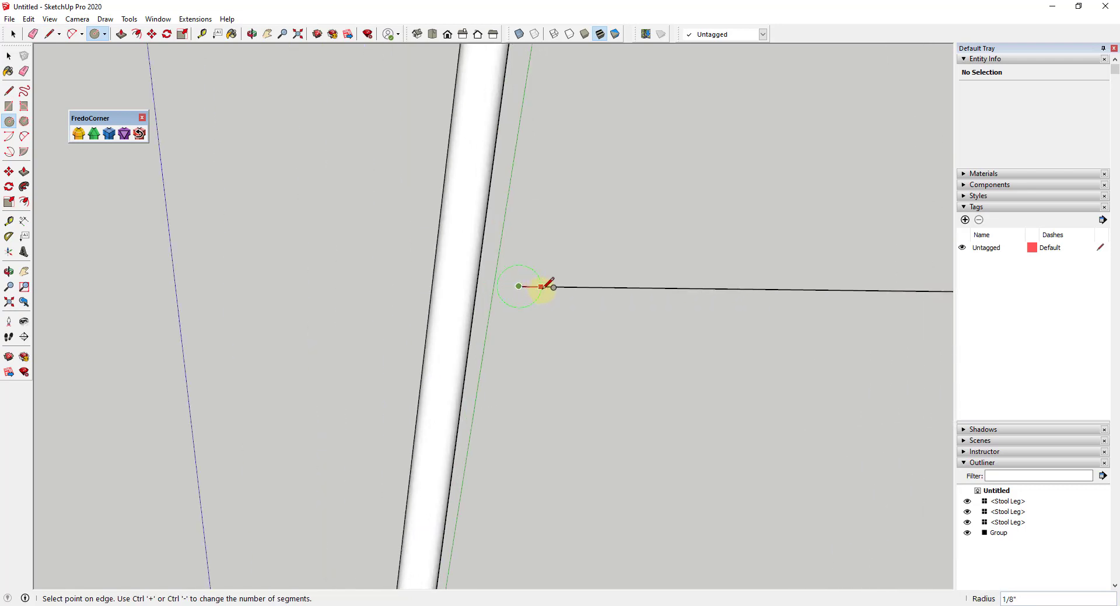
{"action": "left_click", "coordinate": [543, 287]}
{"action": "key", "text": "e"}
{"action": "left_click", "coordinate": [543, 285]}
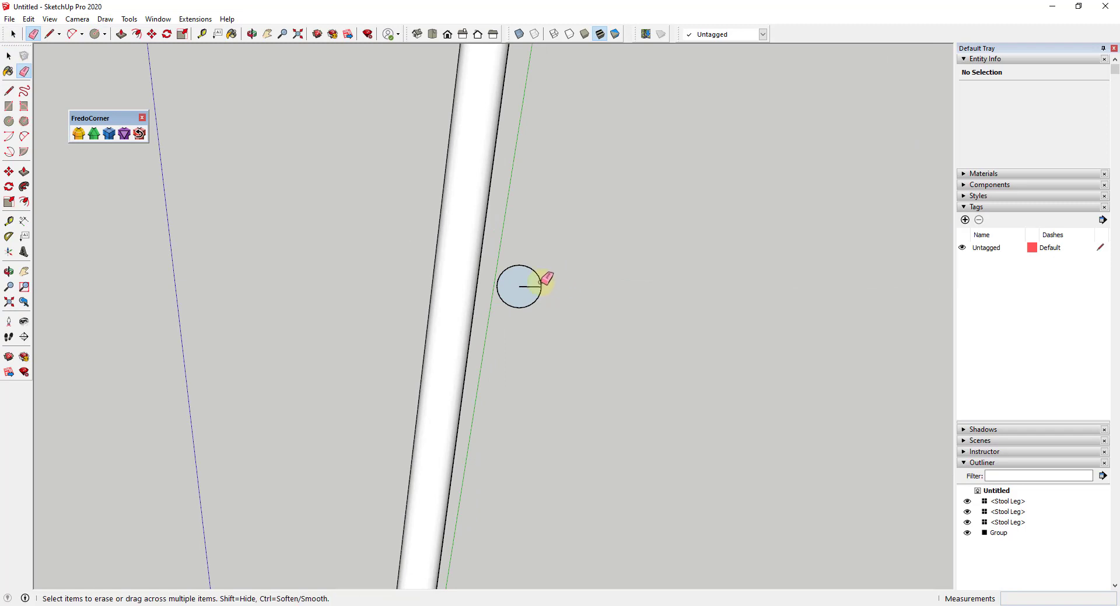
Move the new small circle face along the red direction until it sits against the leg.
{"action": "key", "text": "space"}
{"action": "double_click", "coordinate": [511, 289]}
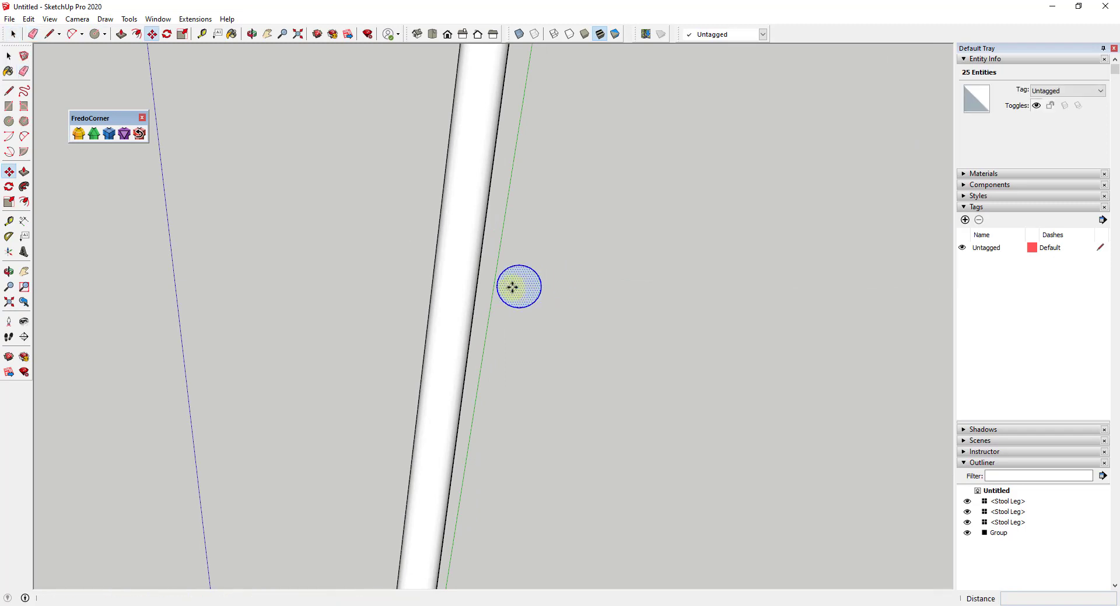
{"action": "key", "text": "m"}
{"action": "left_click", "coordinate": [497, 287]}
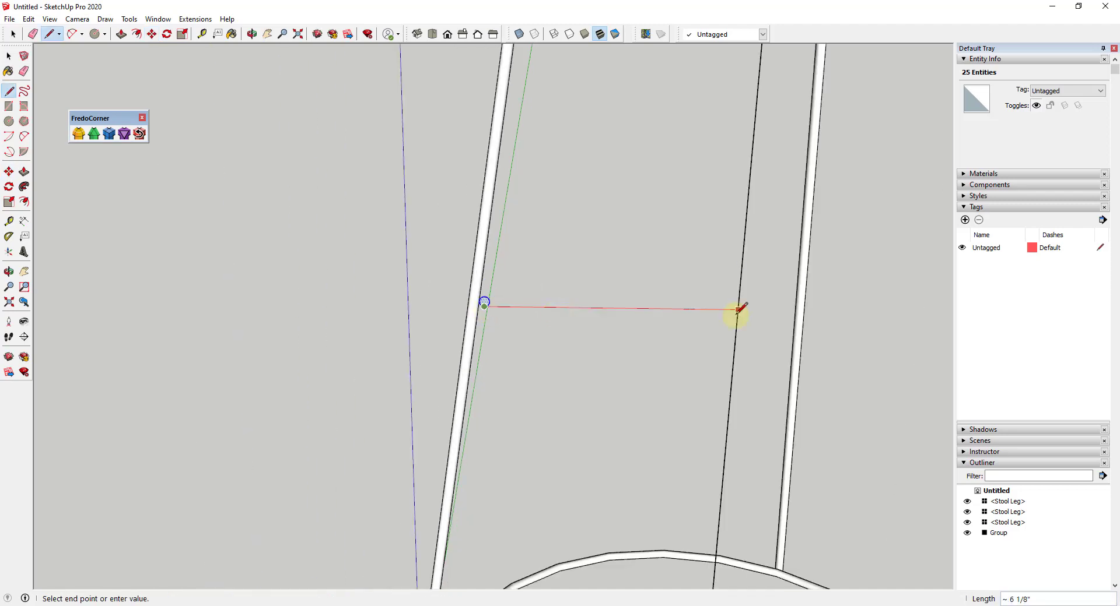
Draw a horizontal circle of about 6 1/8" radius around the centre line through the small circle's lowest point, using a guide line and erasing it.
{"action": "left_click", "coordinate": [737, 309]}
{"action": "key", "text": "c"}
{"action": "left_click", "coordinate": [738, 309]}
{"action": "scroll", "coordinate": [488, 304], "scroll_direction": "up", "scroll_amount": 8}
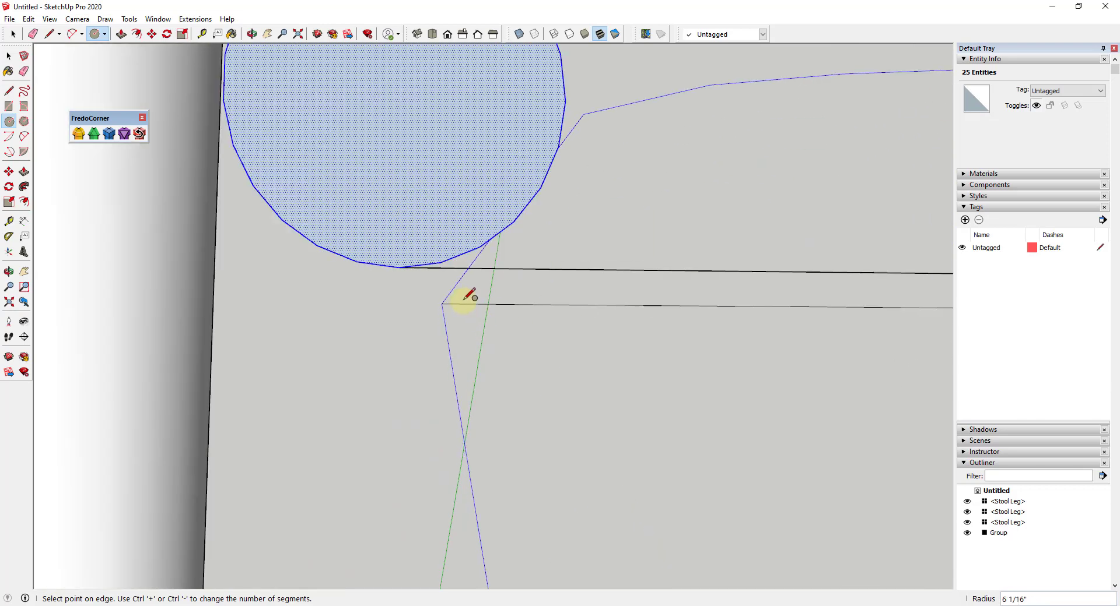
{"action": "left_click", "coordinate": [405, 269]}
{"action": "scroll", "coordinate": [525, 299], "scroll_direction": "down", "scroll_amount": 6}
{"action": "key", "text": "e"}
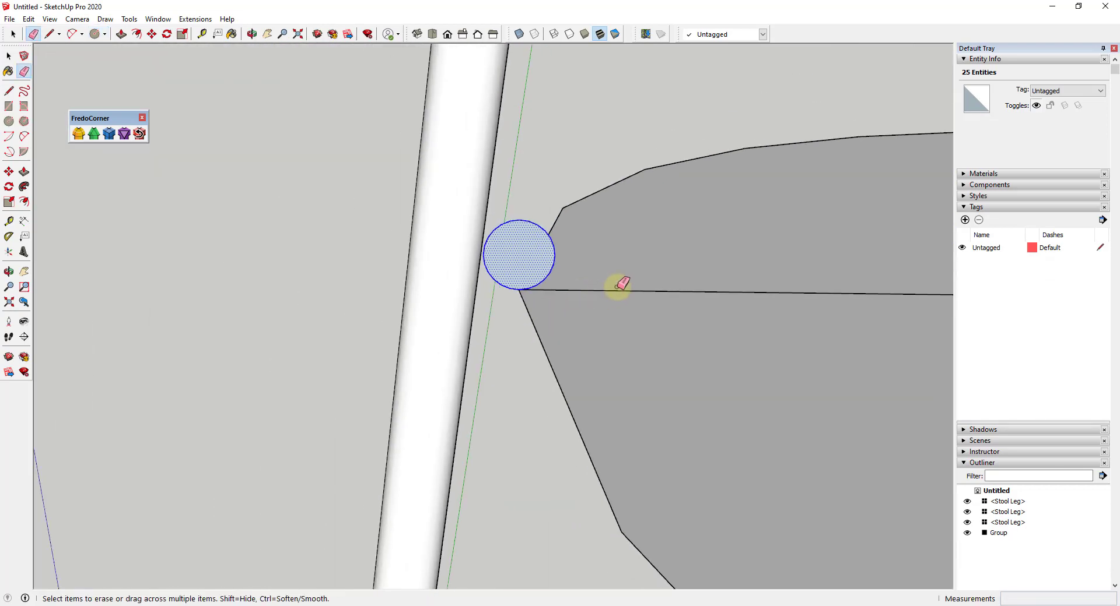
{"action": "left_click", "coordinate": [622, 291]}
{"action": "scroll", "coordinate": [464, 288], "scroll_direction": "down", "scroll_amount": 3}
{"action": "scroll", "coordinate": [461, 297], "scroll_direction": "down", "scroll_amount": 5}
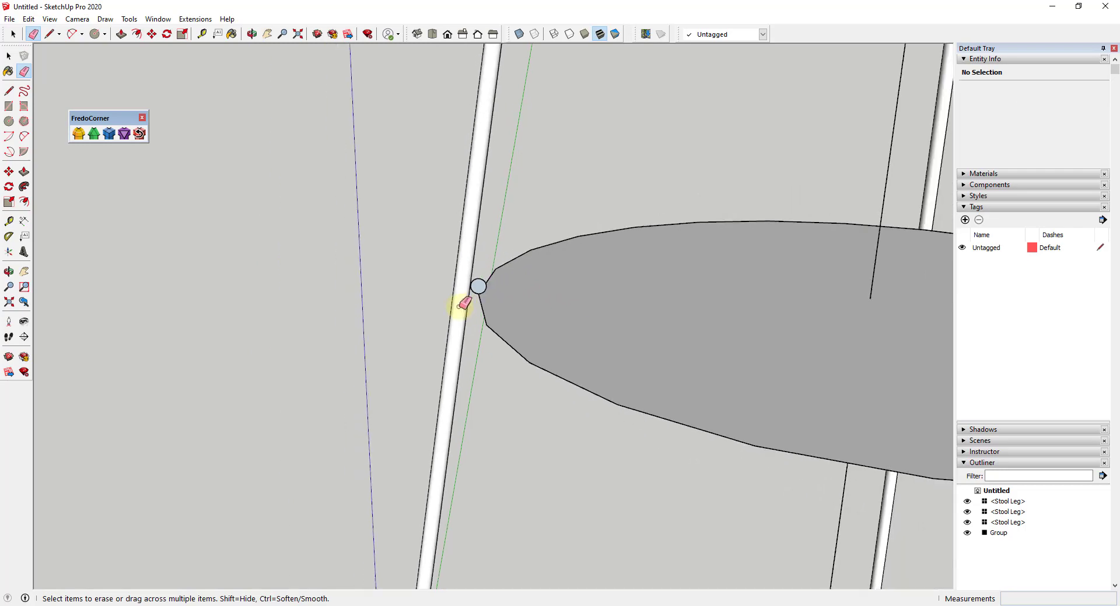
Sweep the mid-height small circle around the horizontal circle with Follow Me, and delete the face inside the ring.
{"action": "key", "text": "space"}
{"action": "left_click", "coordinate": [575, 320]}
{"action": "left_click", "coordinate": [24, 186]}
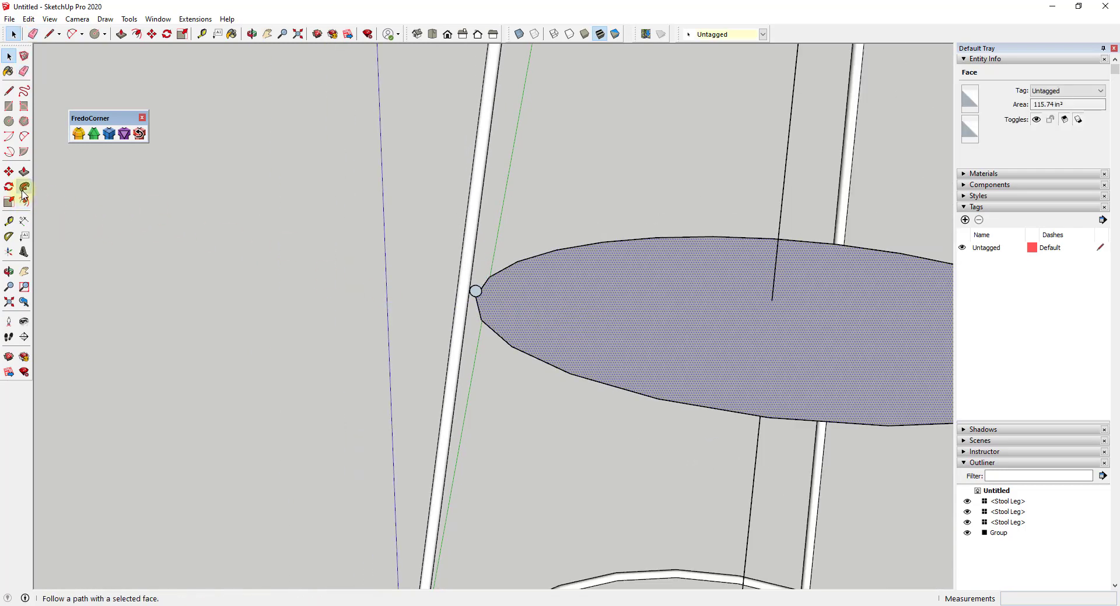
{"action": "left_click", "coordinate": [490, 293]}
{"action": "scroll", "coordinate": [513, 338], "scroll_direction": "down", "scroll_amount": 3}
{"action": "scroll", "coordinate": [512, 338], "scroll_direction": "down", "scroll_amount": 4}
{"action": "key", "text": "space"}
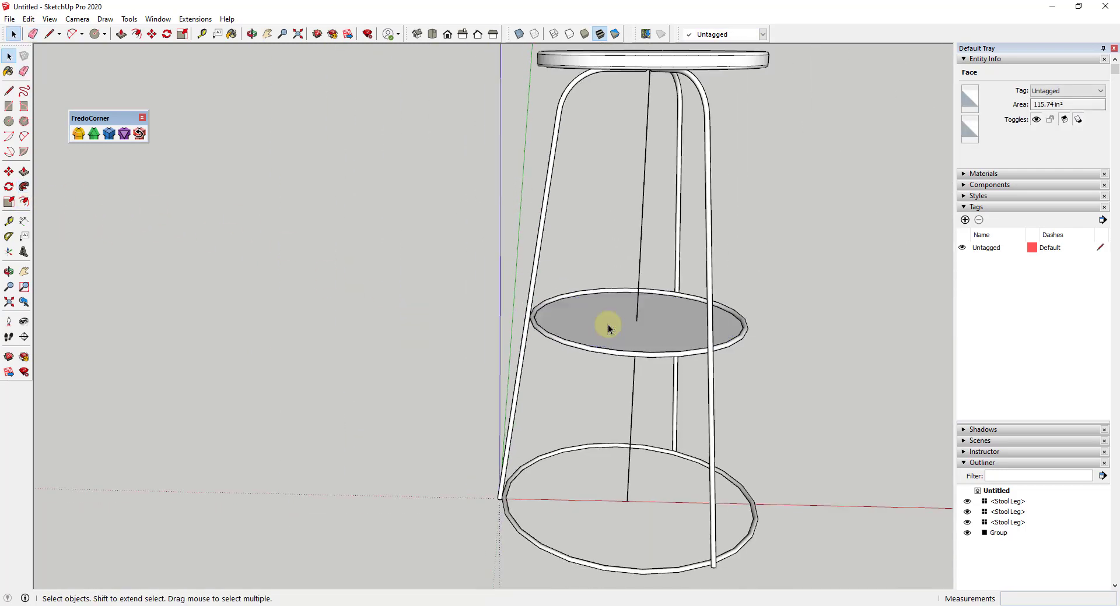
{"action": "left_click", "coordinate": [666, 332]}
{"action": "key", "text": "Delete"}
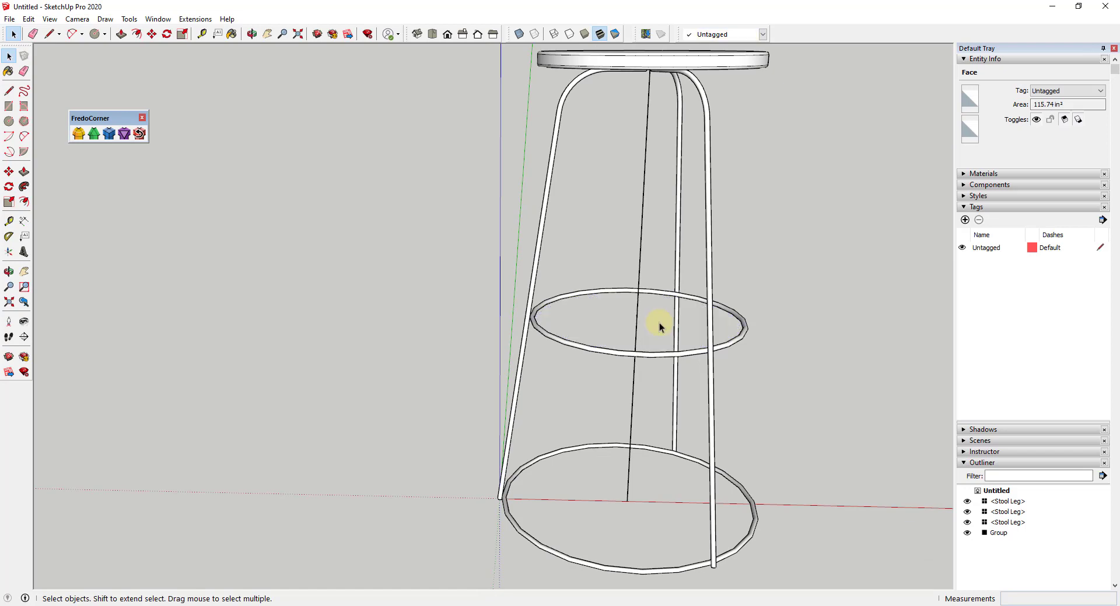
Erase the vertical centre line between the seat and the ground.
{"action": "key", "text": "e"}
{"action": "left_click", "coordinate": [641, 215]}
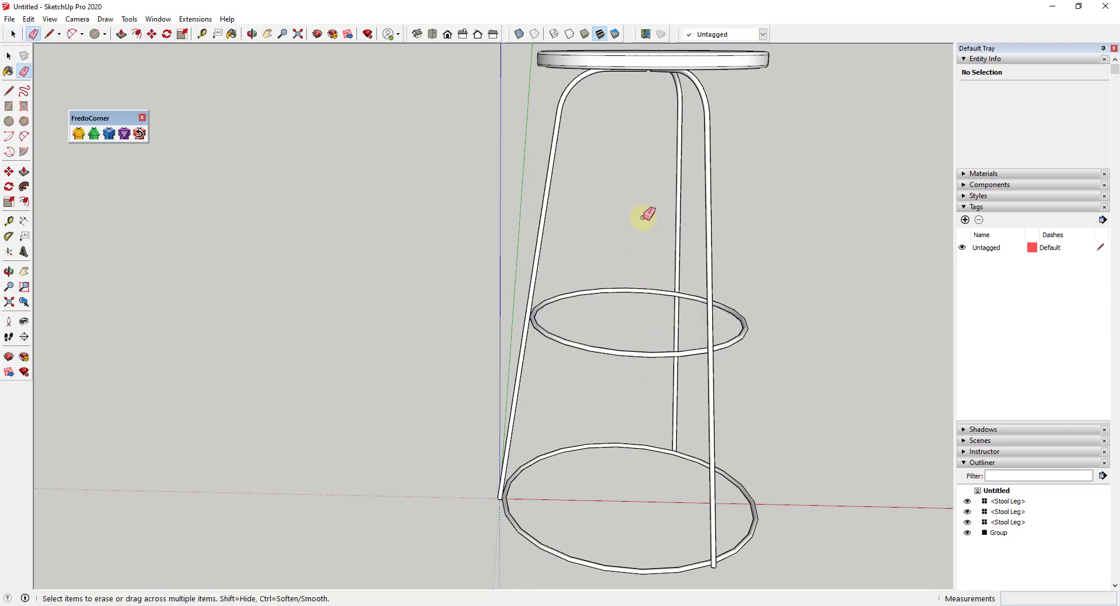
{"action": "scroll", "coordinate": [636, 404], "scroll_direction": "down", "scroll_amount": 5}
{"action": "mouse_move", "coordinate": [723, 404]}
{"action": "middle_mouse_down"}
{"action": "mouse_move", "coordinate": [565, 364]}
{"action": "mouse_move", "coordinate": [542, 330]}
{"action": "mouse_move", "coordinate": [578, 344]}
{"action": "middle_mouse_up"}
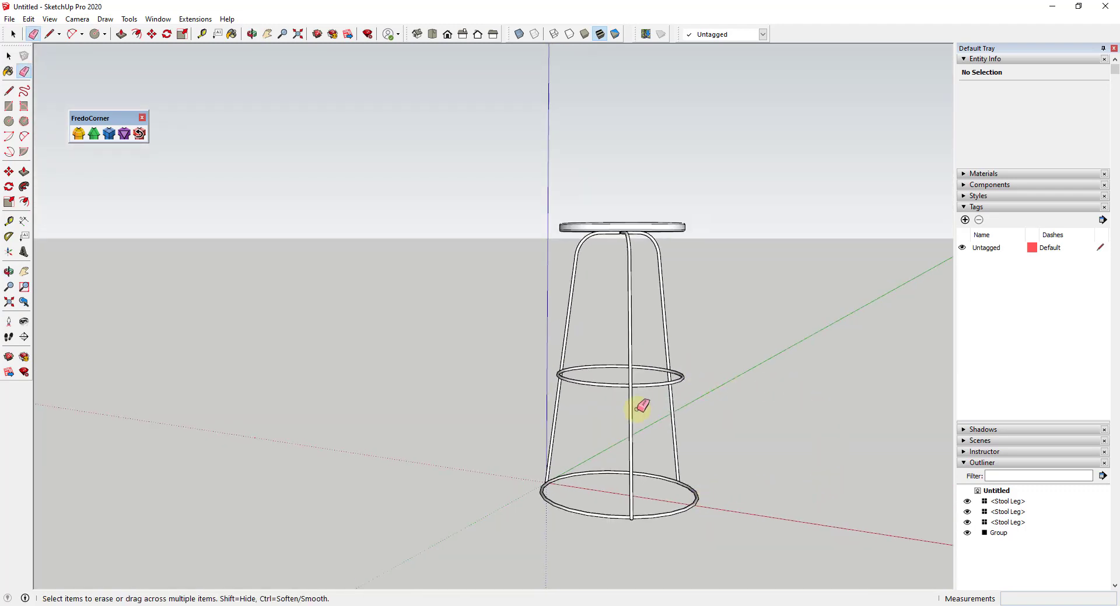
{"action": "mouse_move", "coordinate": [627, 379]}
{"action": "middle_mouse_down"}
{"action": "mouse_move", "coordinate": [723, 452]}
{"action": "mouse_move", "coordinate": [492, 245]}
{"action": "middle_mouse_up"}
{"action": "key", "text": "space"}
{"action": "scroll", "coordinate": [493, 247], "scroll_direction": "up", "scroll_amount": 2}
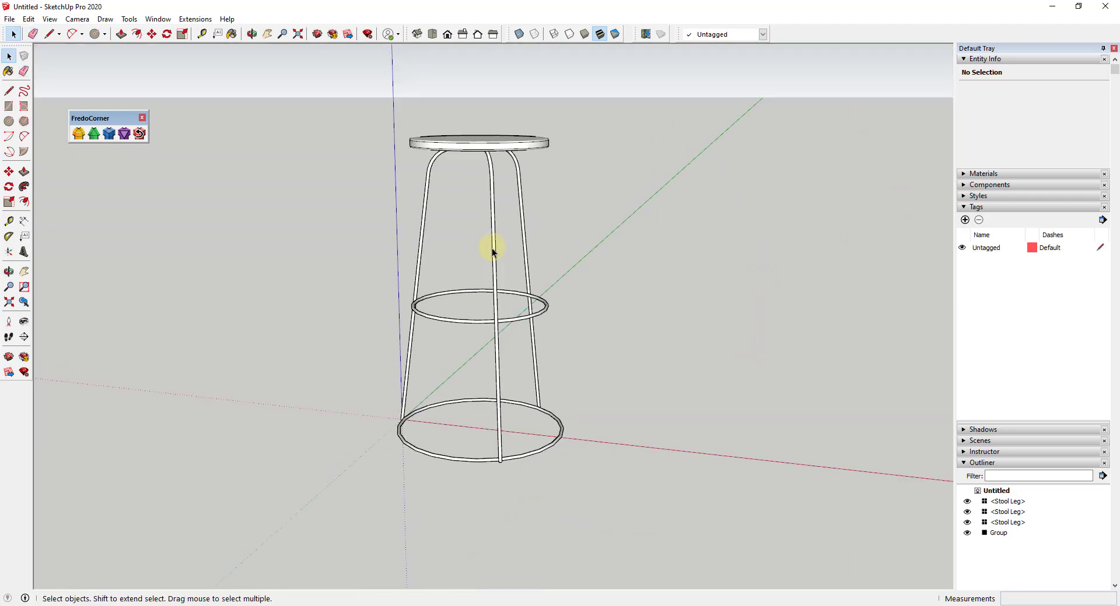
{"action": "scroll", "coordinate": [513, 379], "scroll_direction": "up", "scroll_amount": 1}
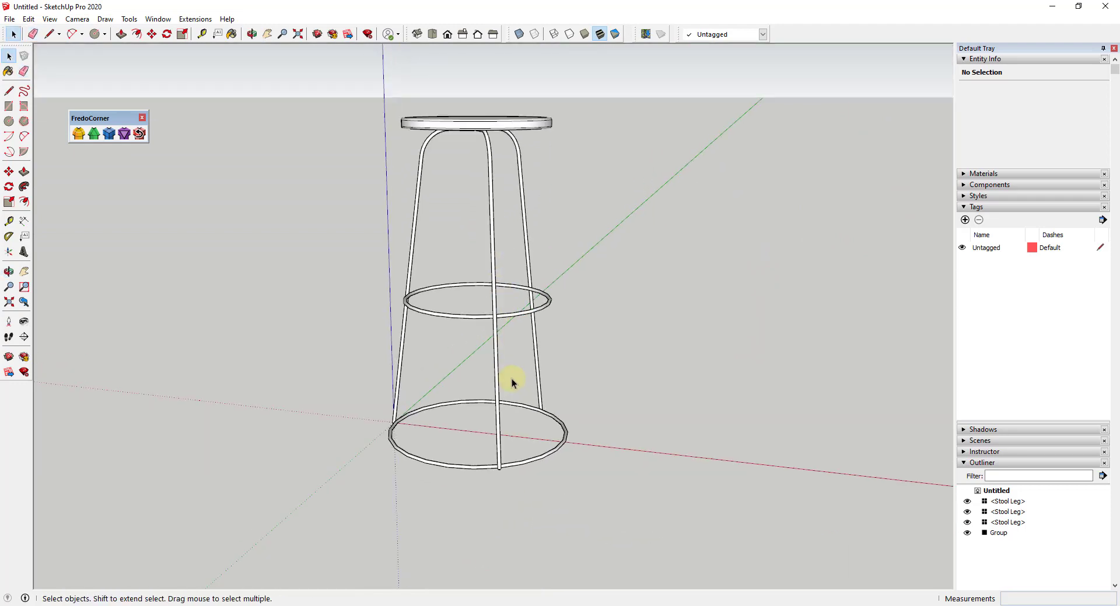